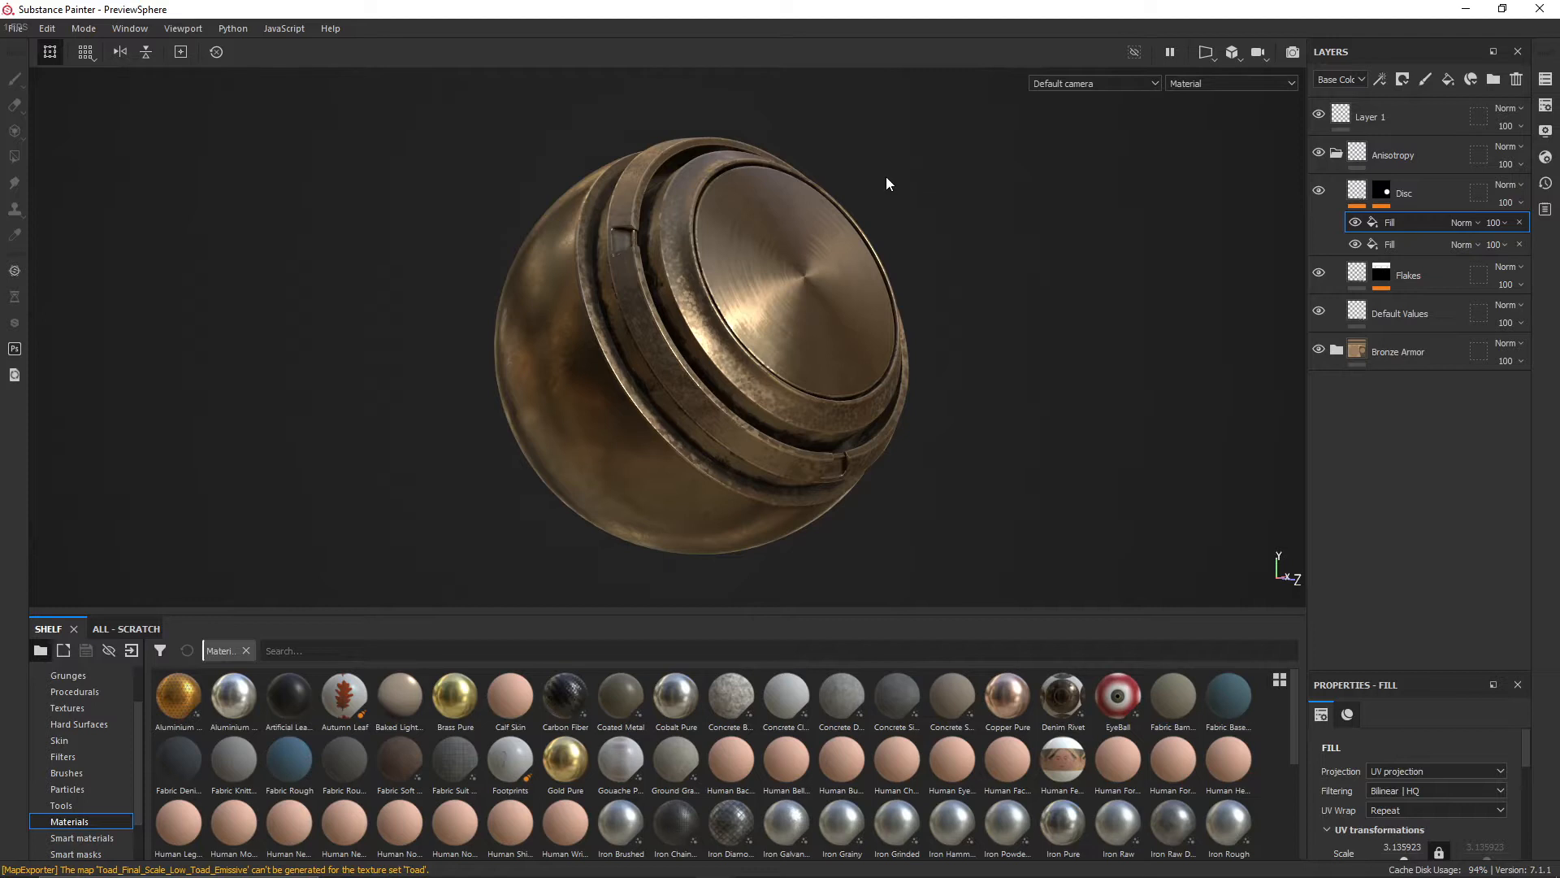
Open the texture export settings and set the output template to Unreal Engine 4 (Packed).
{"action": "left_click", "coordinate": [21, 30]}
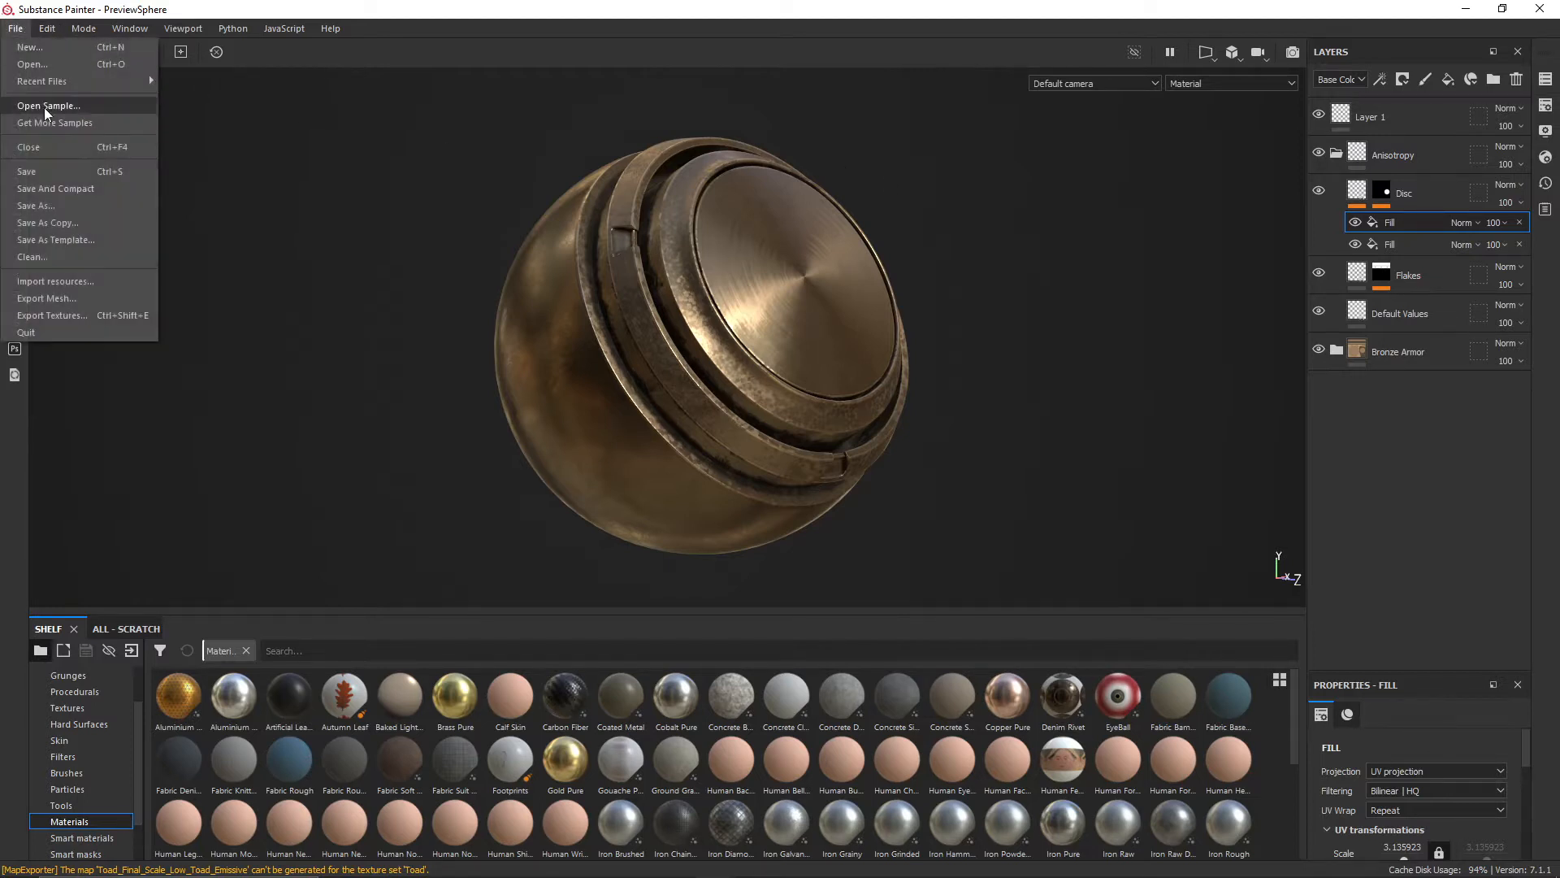
{"action": "left_click", "coordinate": [70, 316]}
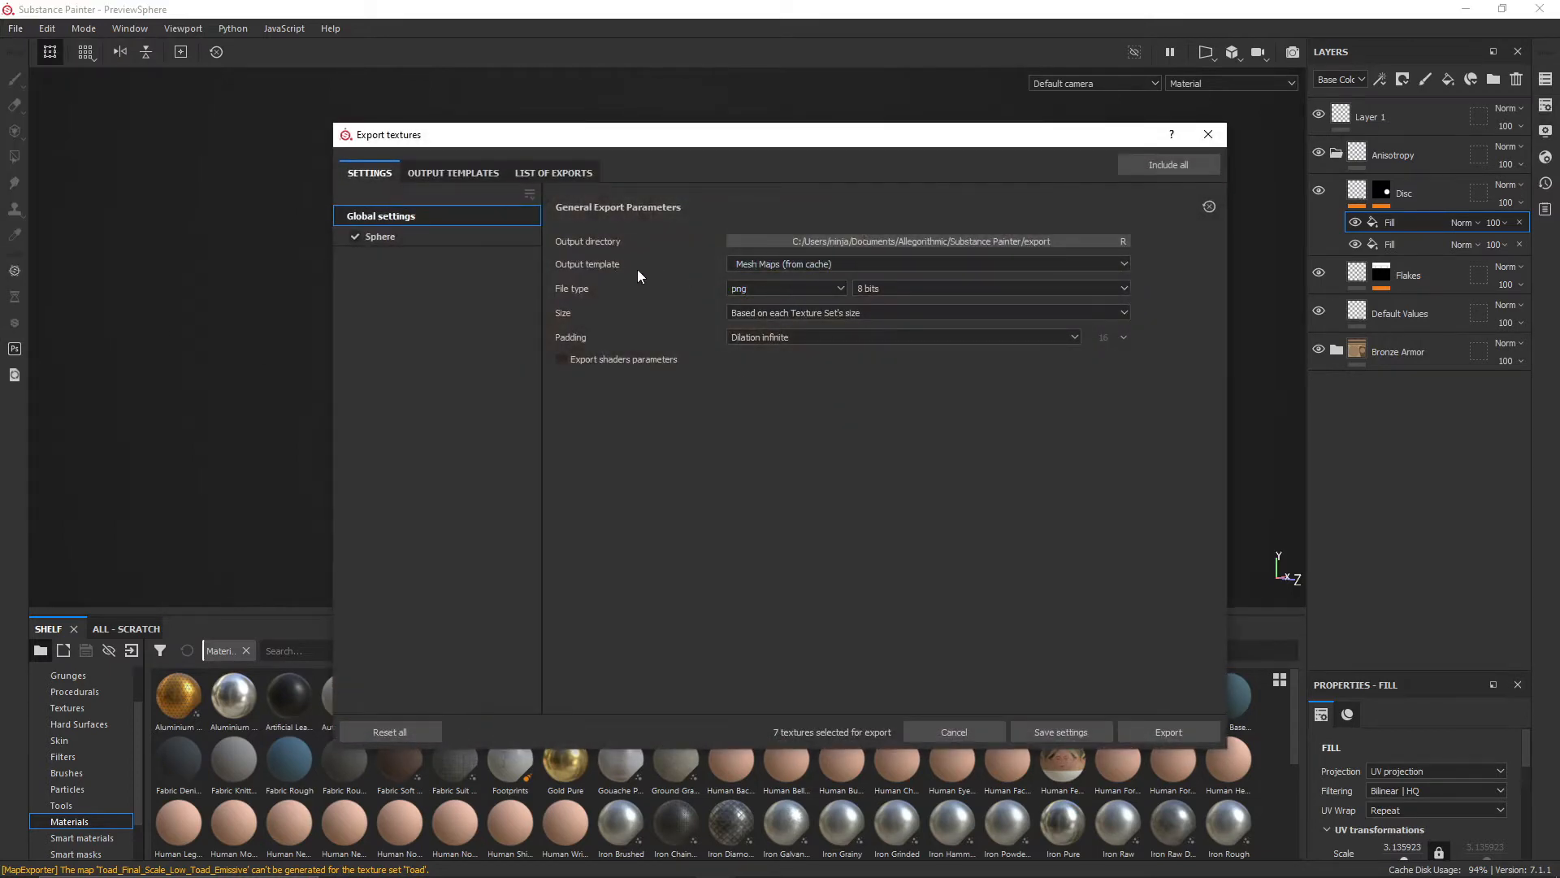
{"action": "left_click", "coordinate": [777, 263]}
{"action": "scroll", "coordinate": [799, 315], "scroll_direction": "up", "scroll_amount": 1}
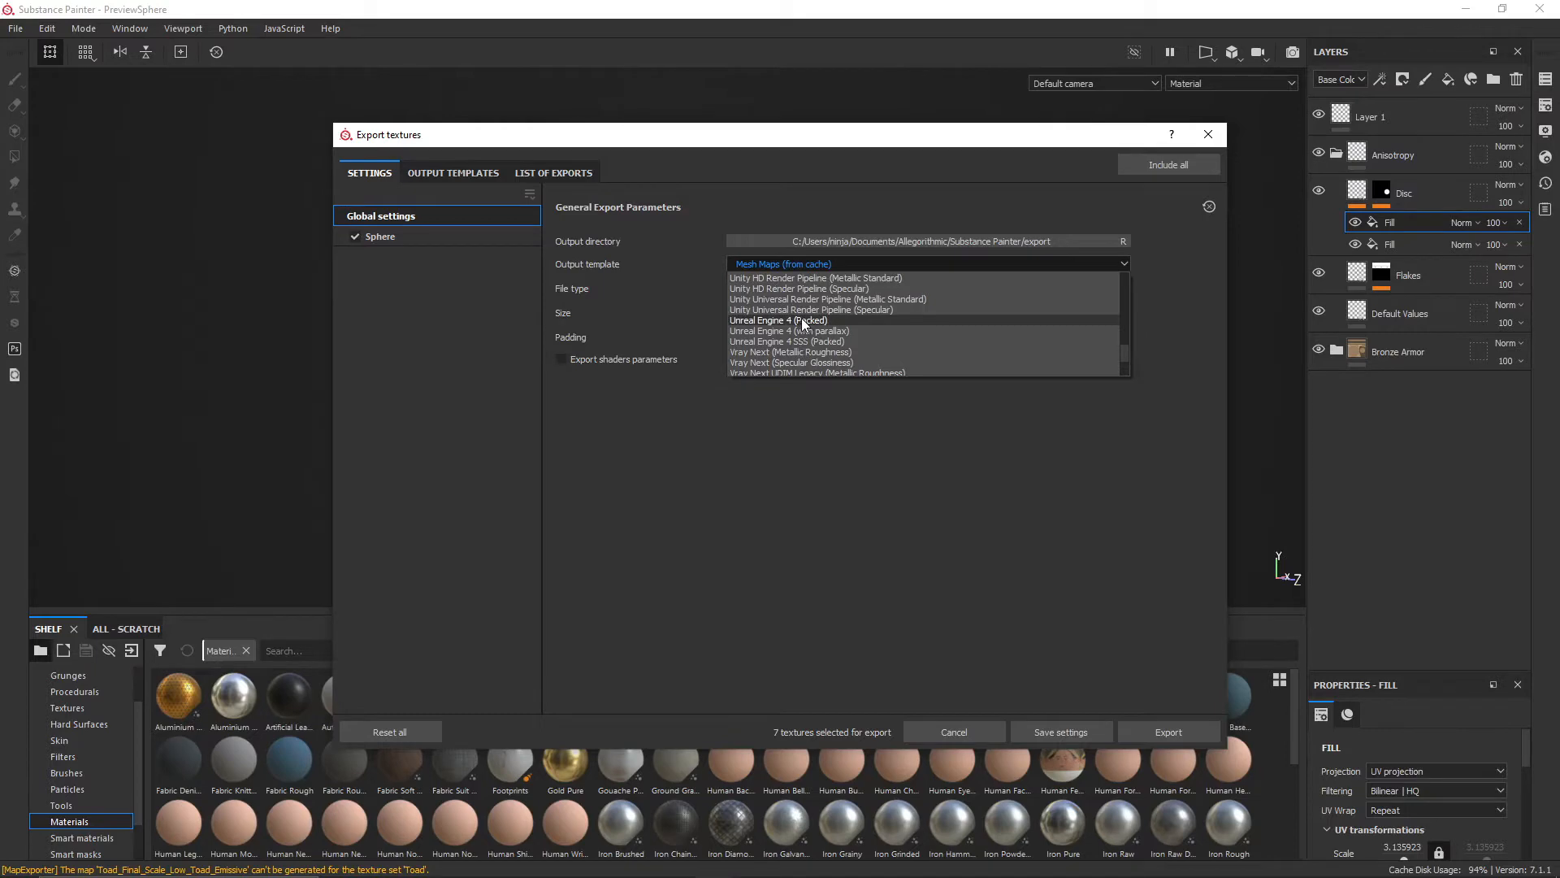
{"action": "left_click", "coordinate": [801, 320]}
Browse for the export's output directory to the "Substance Painter to UE4" folder, using its path copied from File Explorer.
{"action": "left_click", "coordinate": [835, 242]}
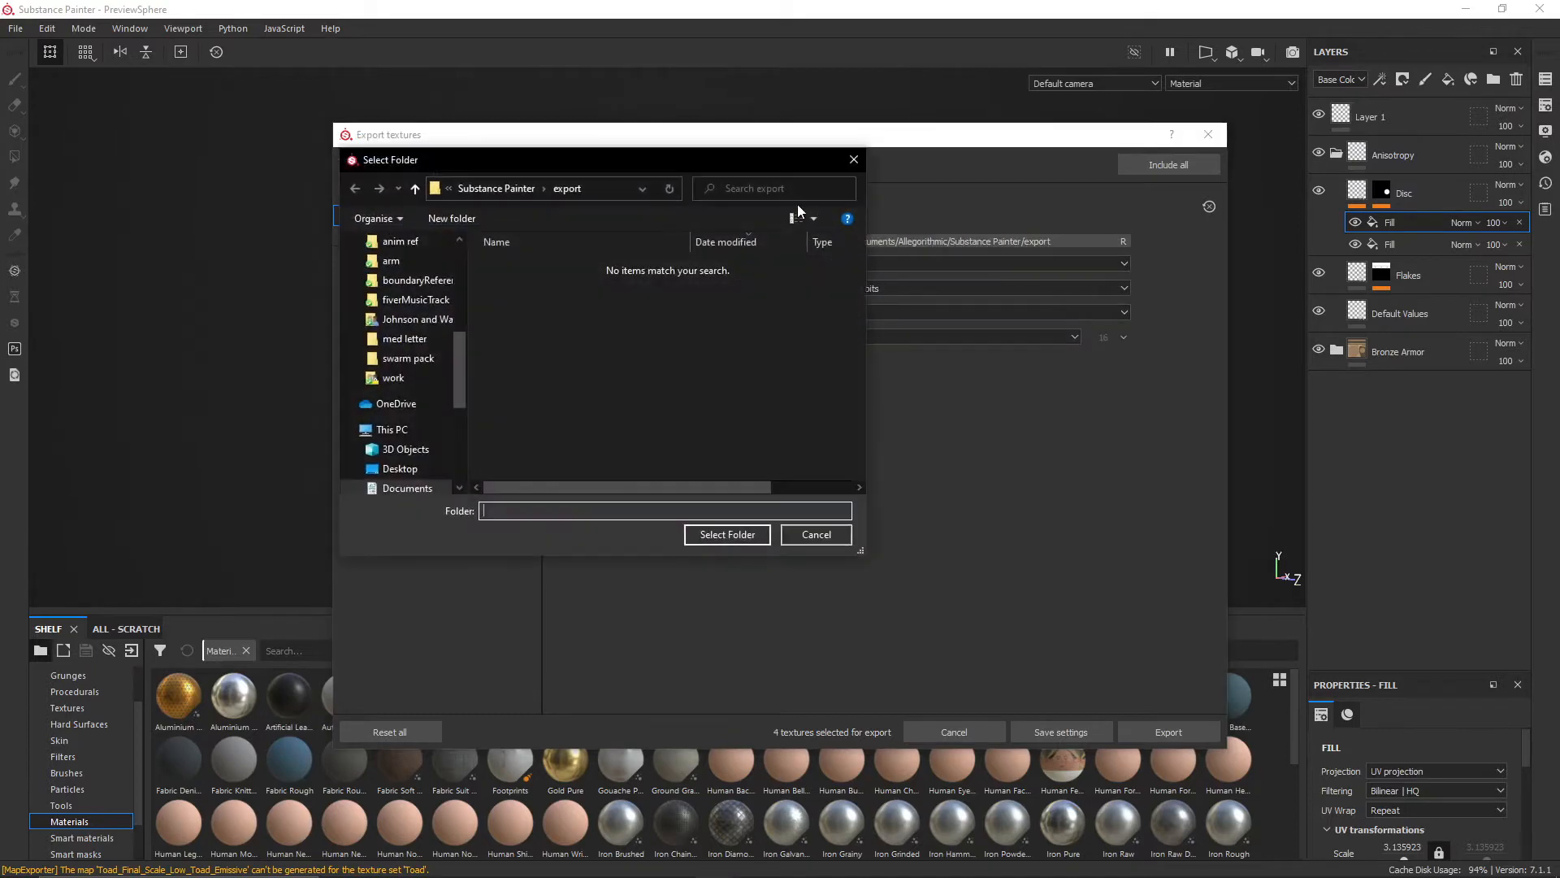
{"action": "left_click", "coordinate": [603, 188]}
{"action": "key", "text": "ctrl+v"}
{"action": "left_click", "coordinate": [652, 321]}
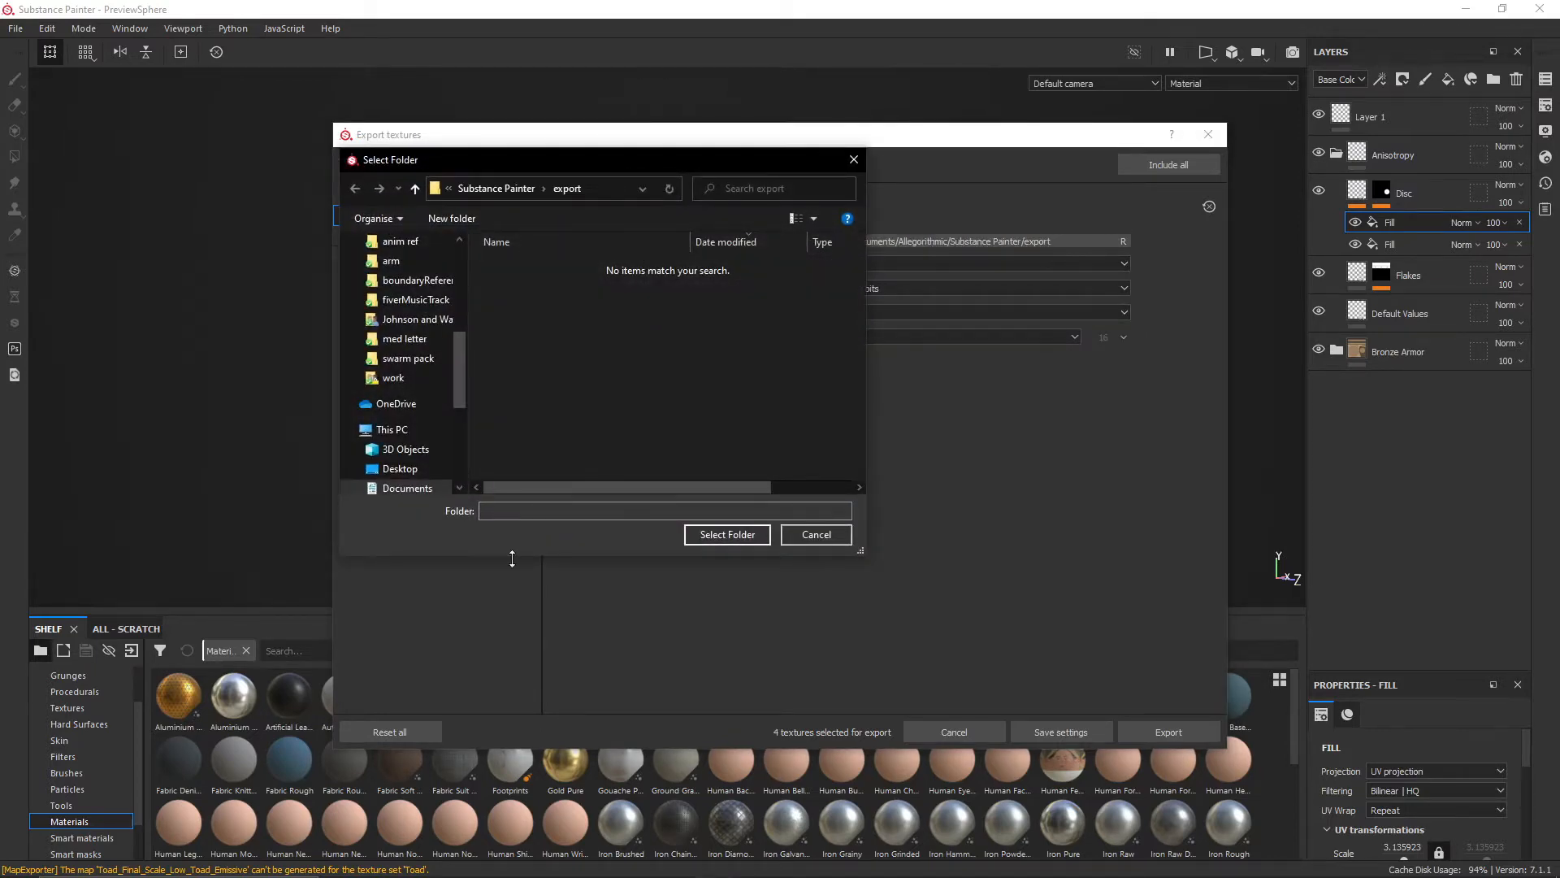
{"action": "key", "text": "super"}
{"action": "left_click", "coordinate": [637, 860]}
{"action": "left_click", "coordinate": [1266, 269]}
{"action": "left_click", "coordinate": [1032, 441]}
{"action": "left_click", "coordinate": [599, 190]}
{"action": "left_click", "coordinate": [598, 188]}
{"action": "key", "text": "ctrl+v"}
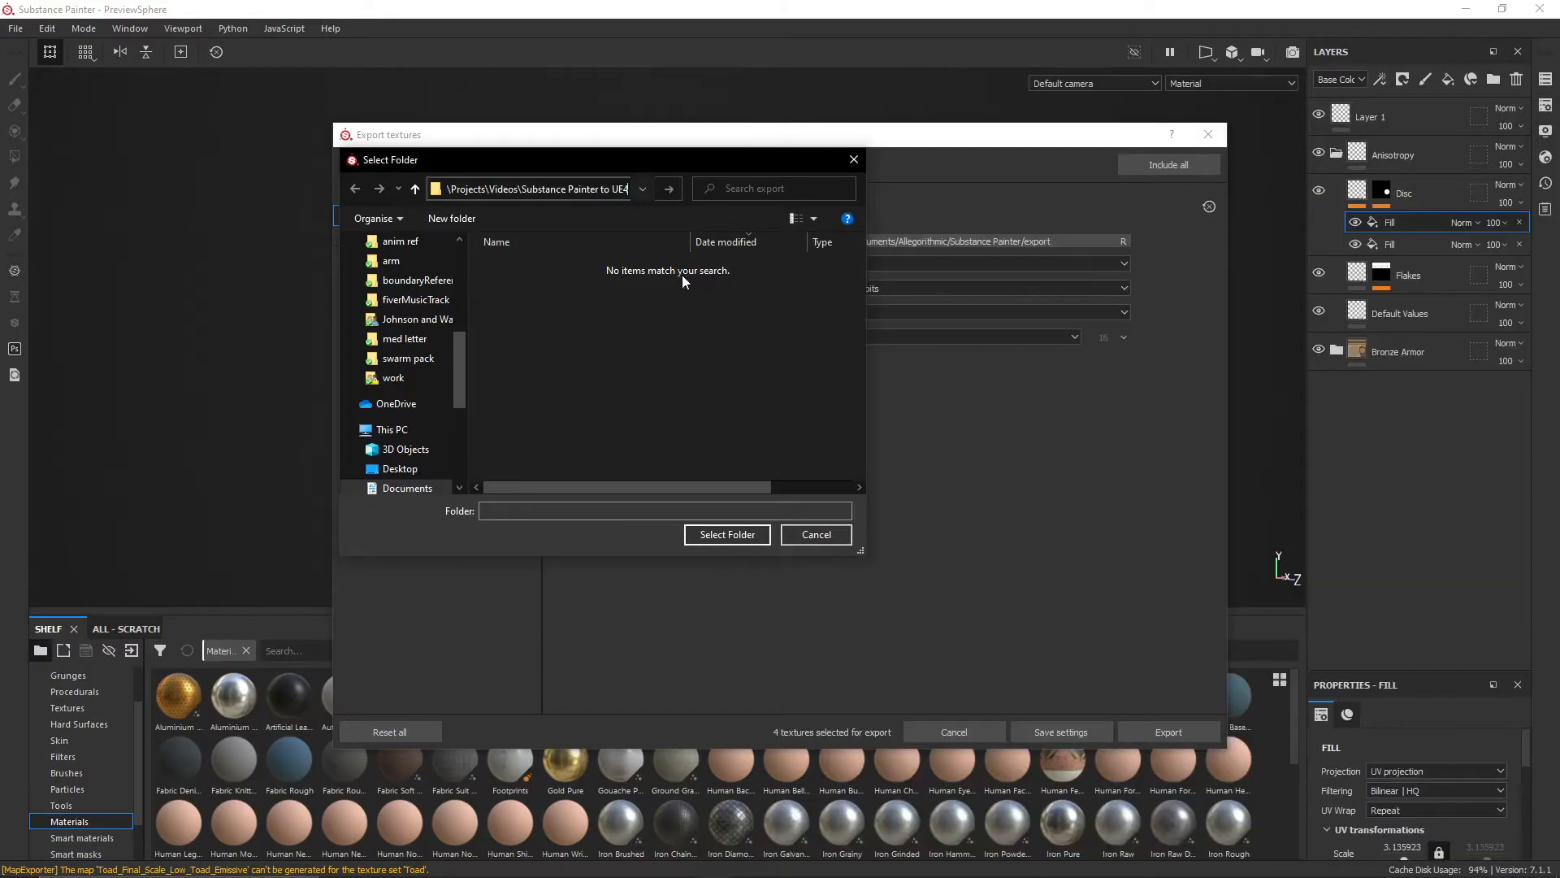
{"action": "key", "text": "Return"}
{"action": "left_click", "coordinate": [545, 283]}
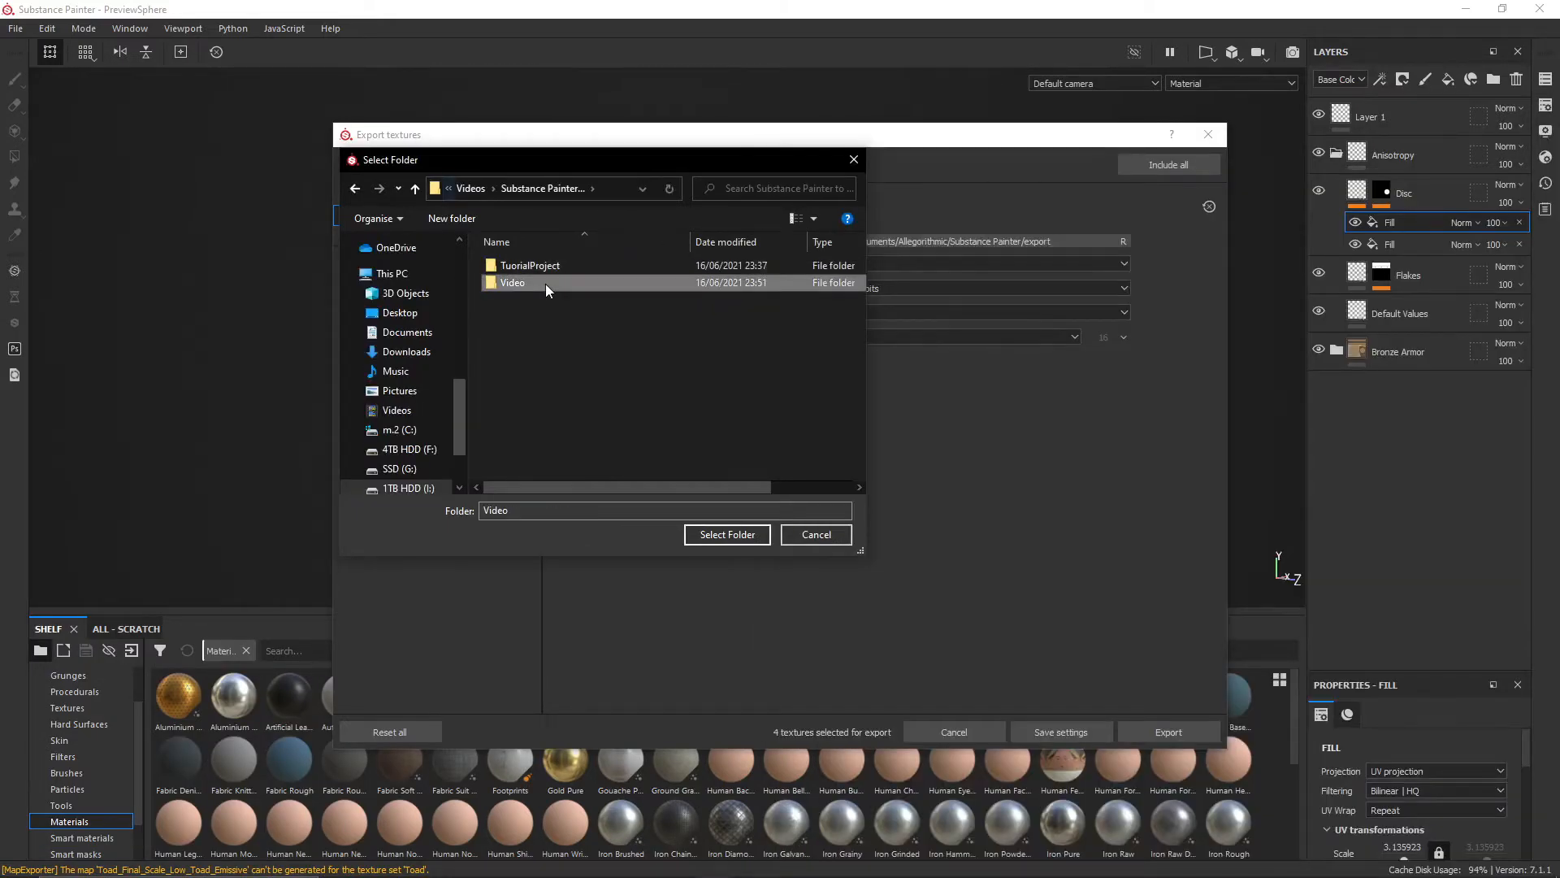
Create a new folder named Textures inside the "Substance Painter to UE4" folder.
{"action": "right_click", "coordinate": [565, 357]}
{"action": "left_click", "coordinate": [648, 631]}
{"action": "key", "text": "Escape"}
{"action": "right_click", "coordinate": [625, 357]}
{"action": "mouse_move", "coordinate": [671, 605]}
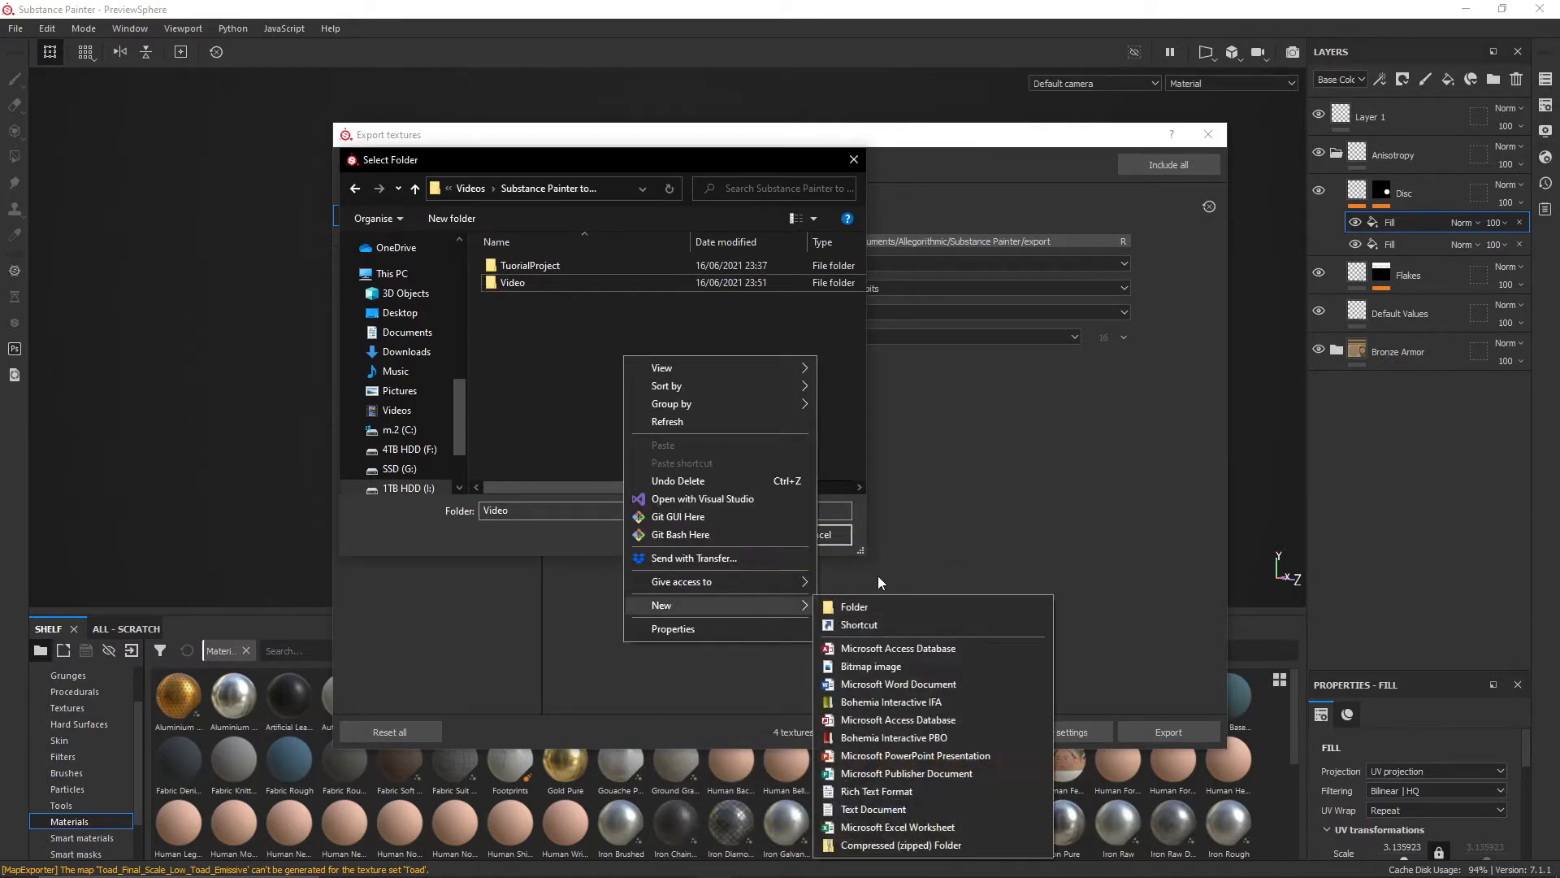
{"action": "left_click", "coordinate": [871, 607]}
{"action": "type", "text": "Textures"}
{"action": "key", "text": "Return"}
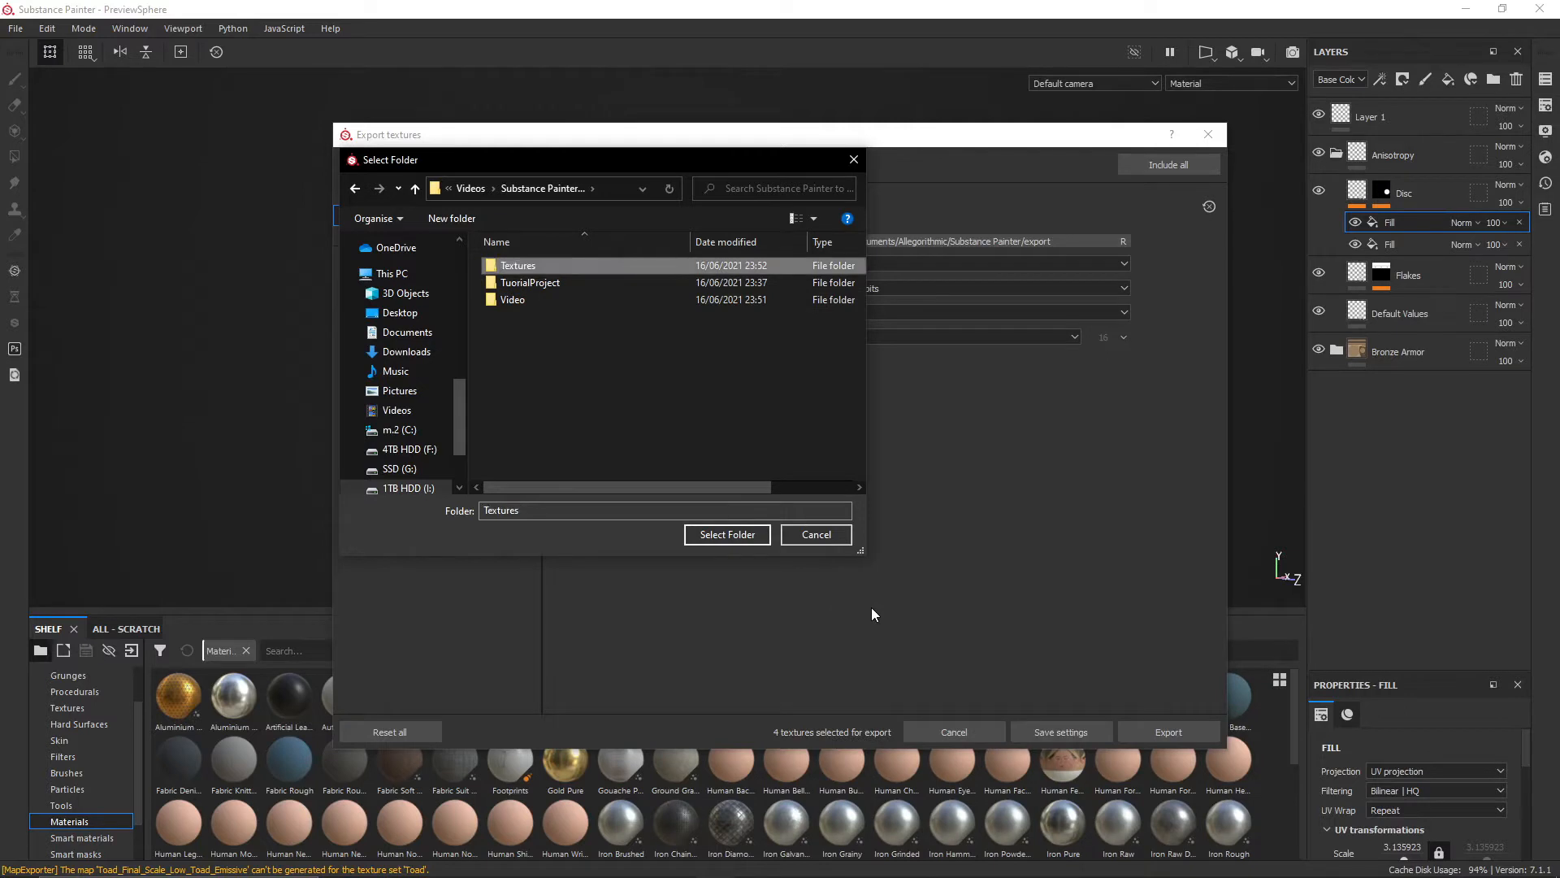
Choose the Textures folder as the output directory and export the texture set.
{"action": "key", "text": "Return"}
{"action": "left_click", "coordinate": [719, 536]}
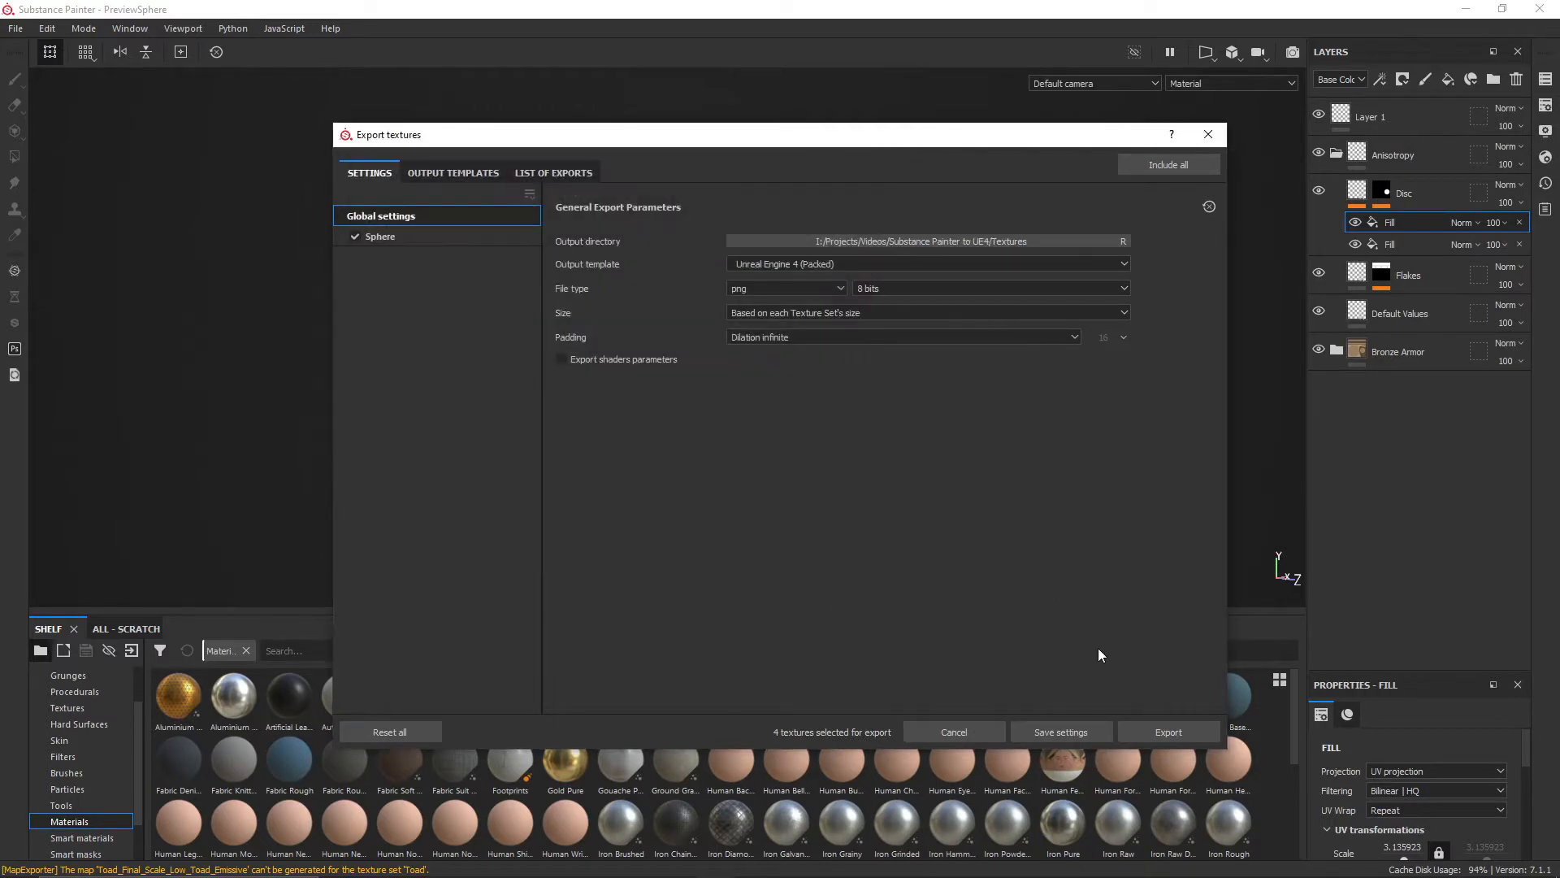
{"action": "left_click", "coordinate": [1150, 732]}
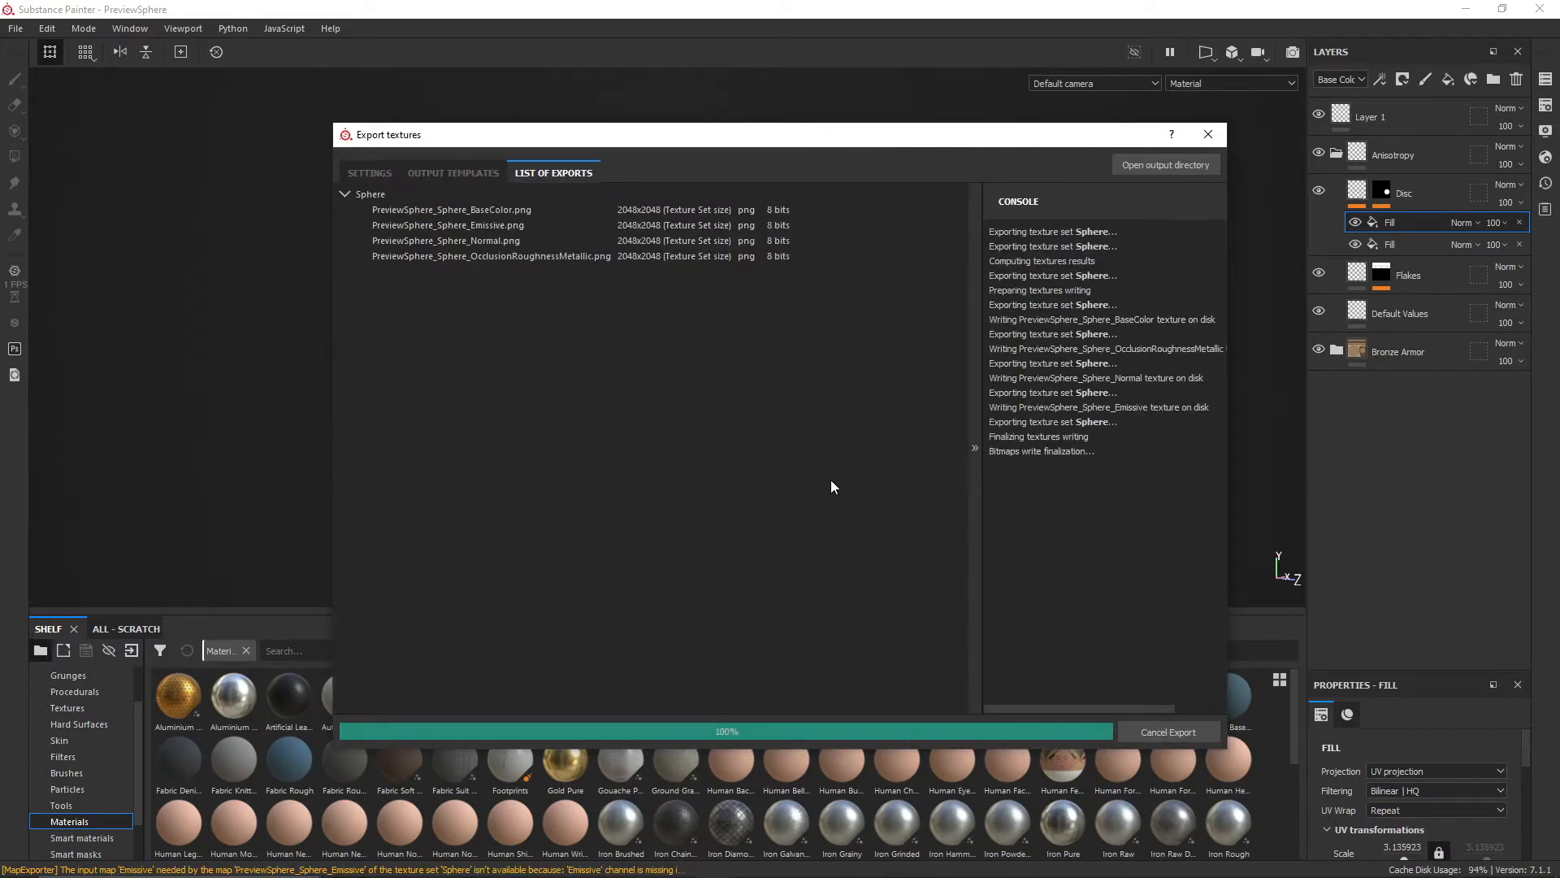
Examine the output maps of the Unreal Engine 4 (Packed) export preset.
{"action": "left_click", "coordinate": [464, 172]}
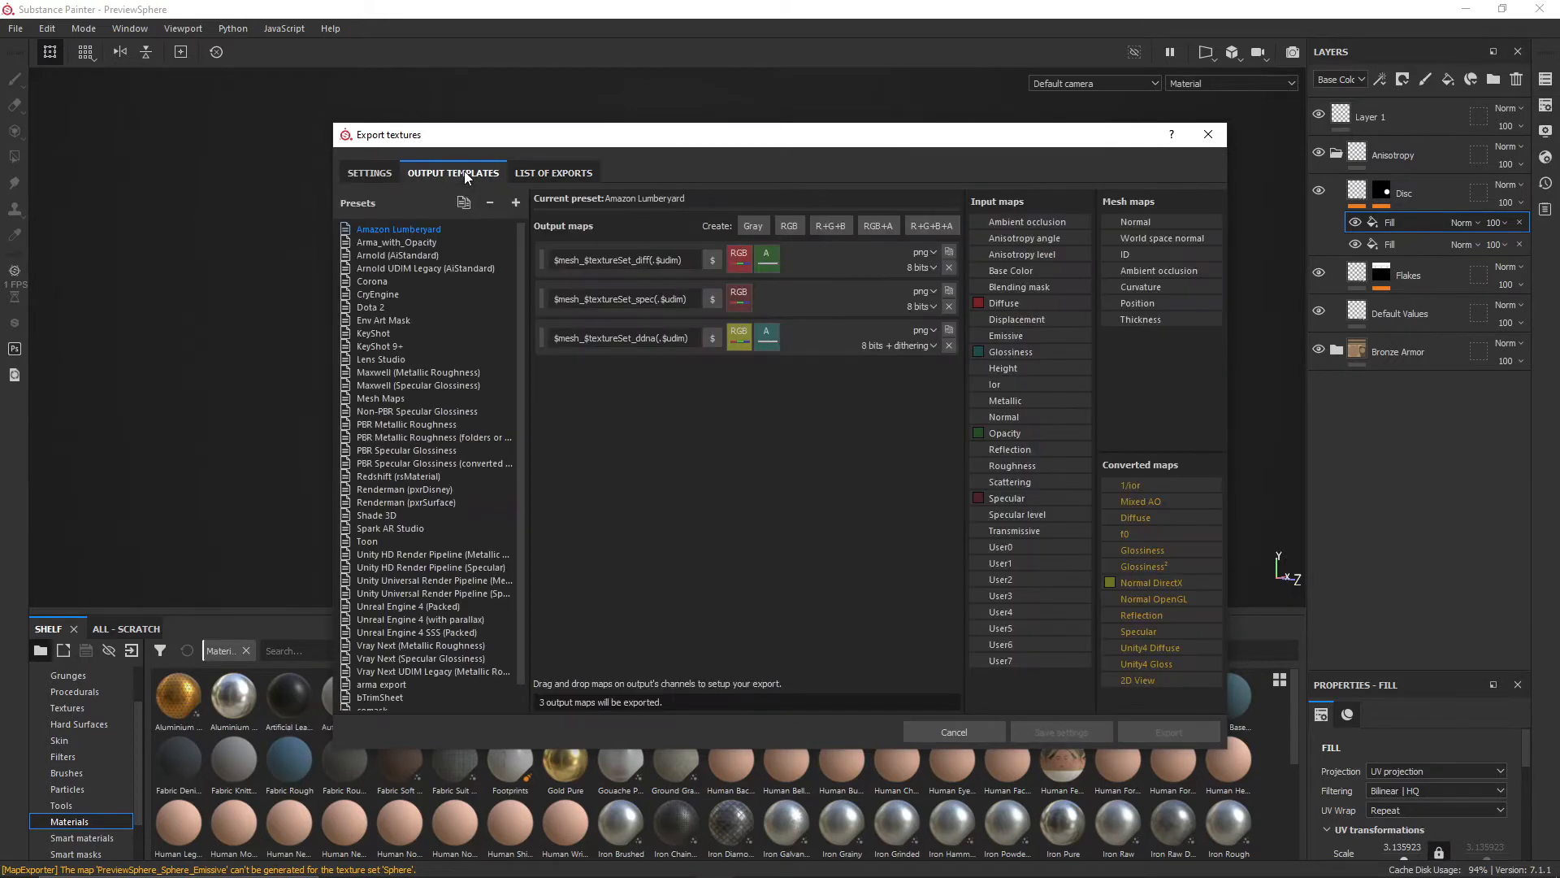
{"action": "scroll", "coordinate": [455, 351], "scroll_direction": "down", "scroll_amount": 1}
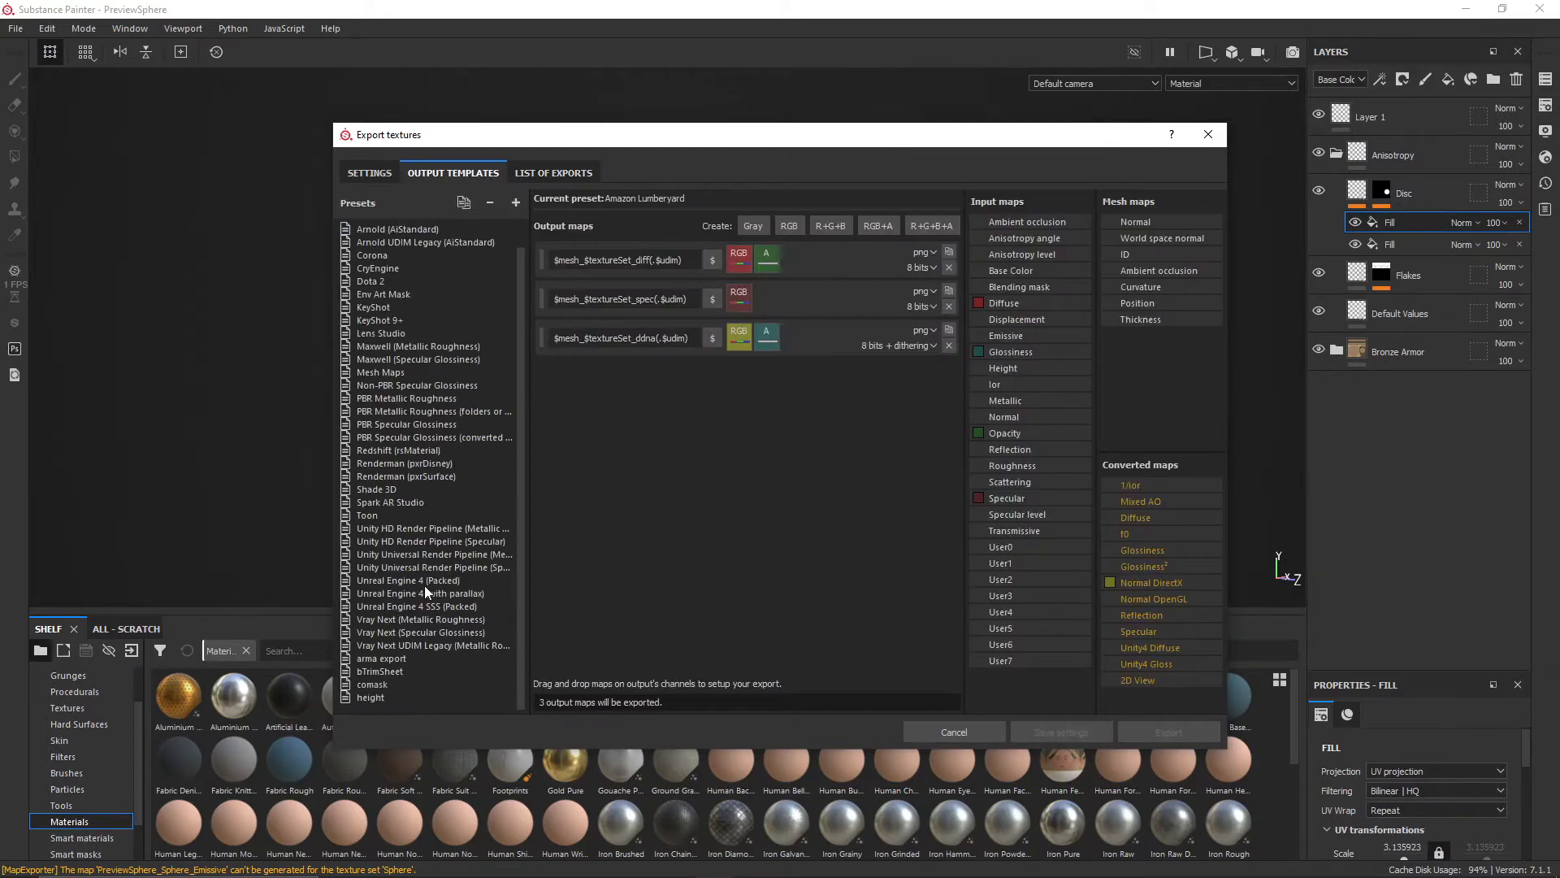
{"action": "left_click", "coordinate": [425, 583]}
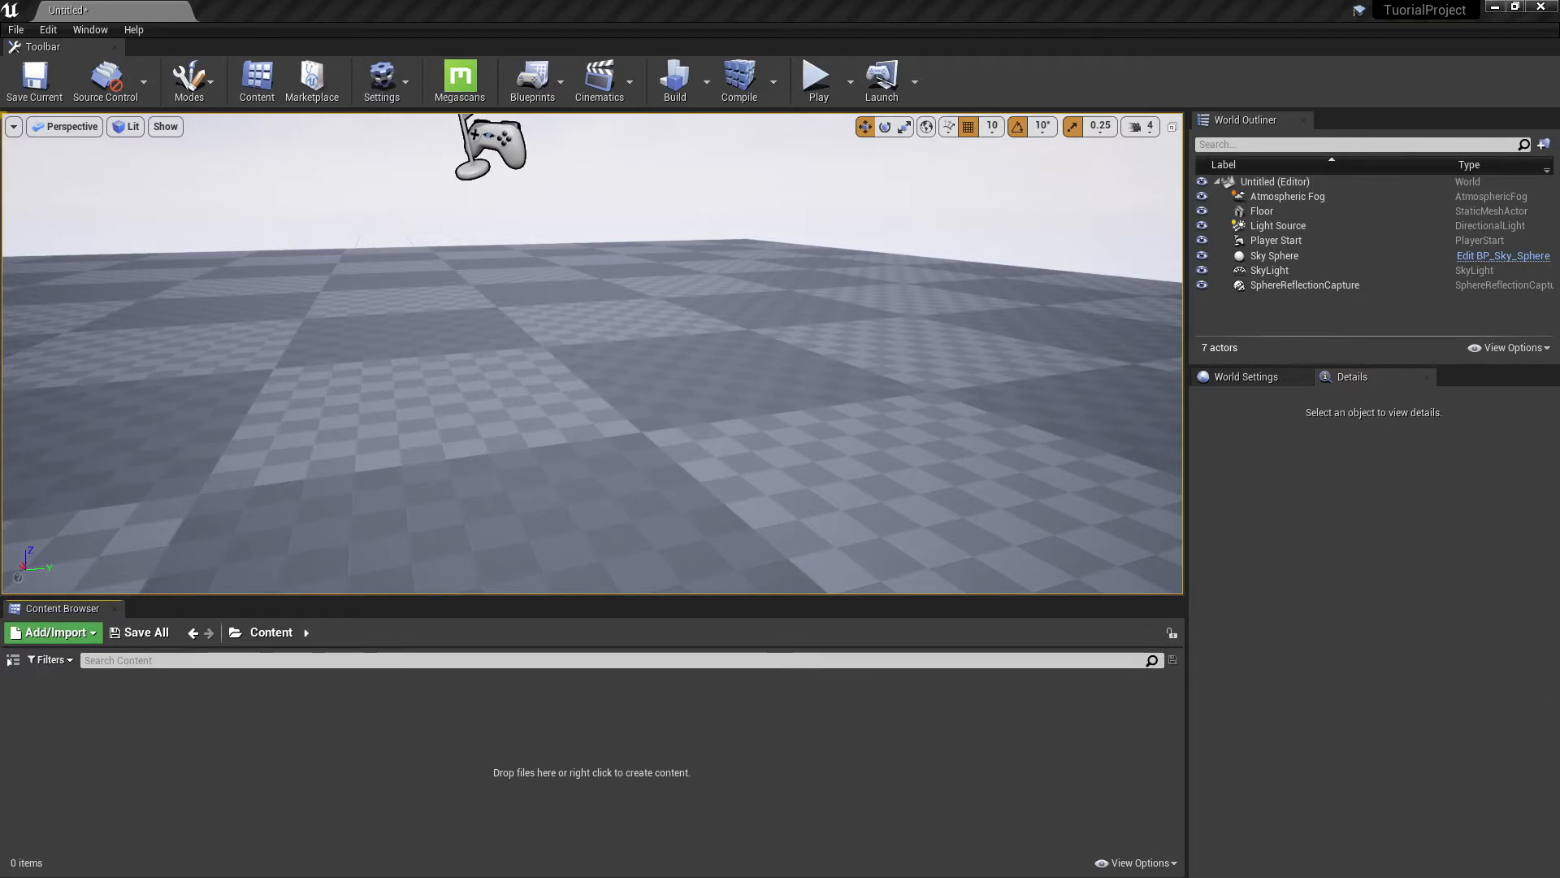
Import PreviewSphere.fbx from the "Substance Painter to UE4" folder in File Explorer into Unreal Editor's Content folder as a static mesh.
{"action": "key", "text": "alt+Tab"}
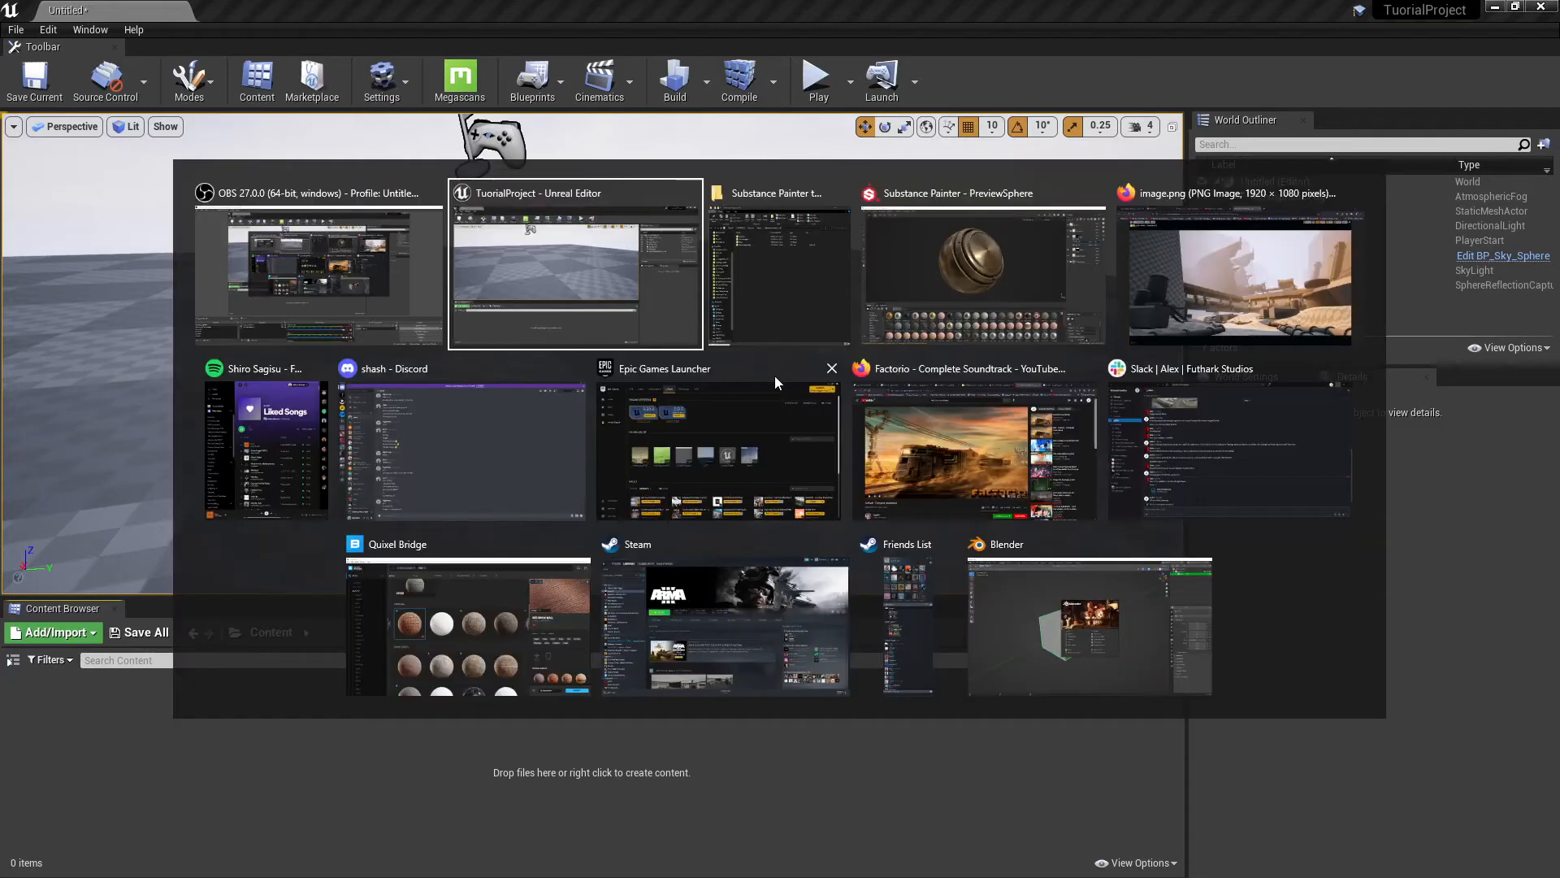
{"action": "left_click", "coordinate": [792, 294]}
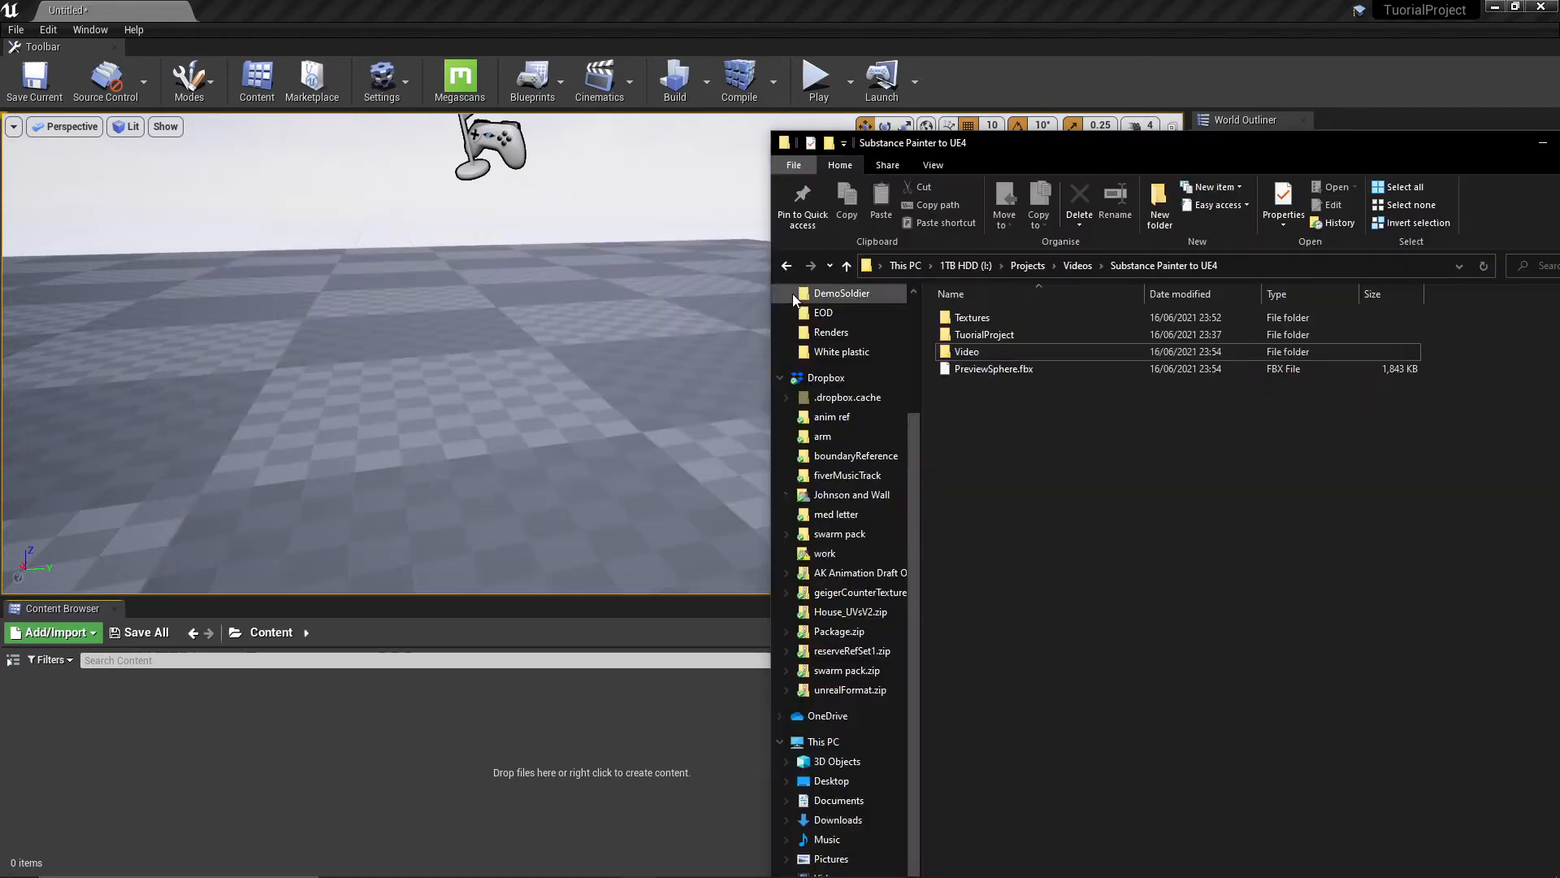
{"action": "left_click", "coordinate": [1009, 369]}
{"action": "left_click_drag", "start_coordinate": [1009, 374], "coordinate": [422, 738]}
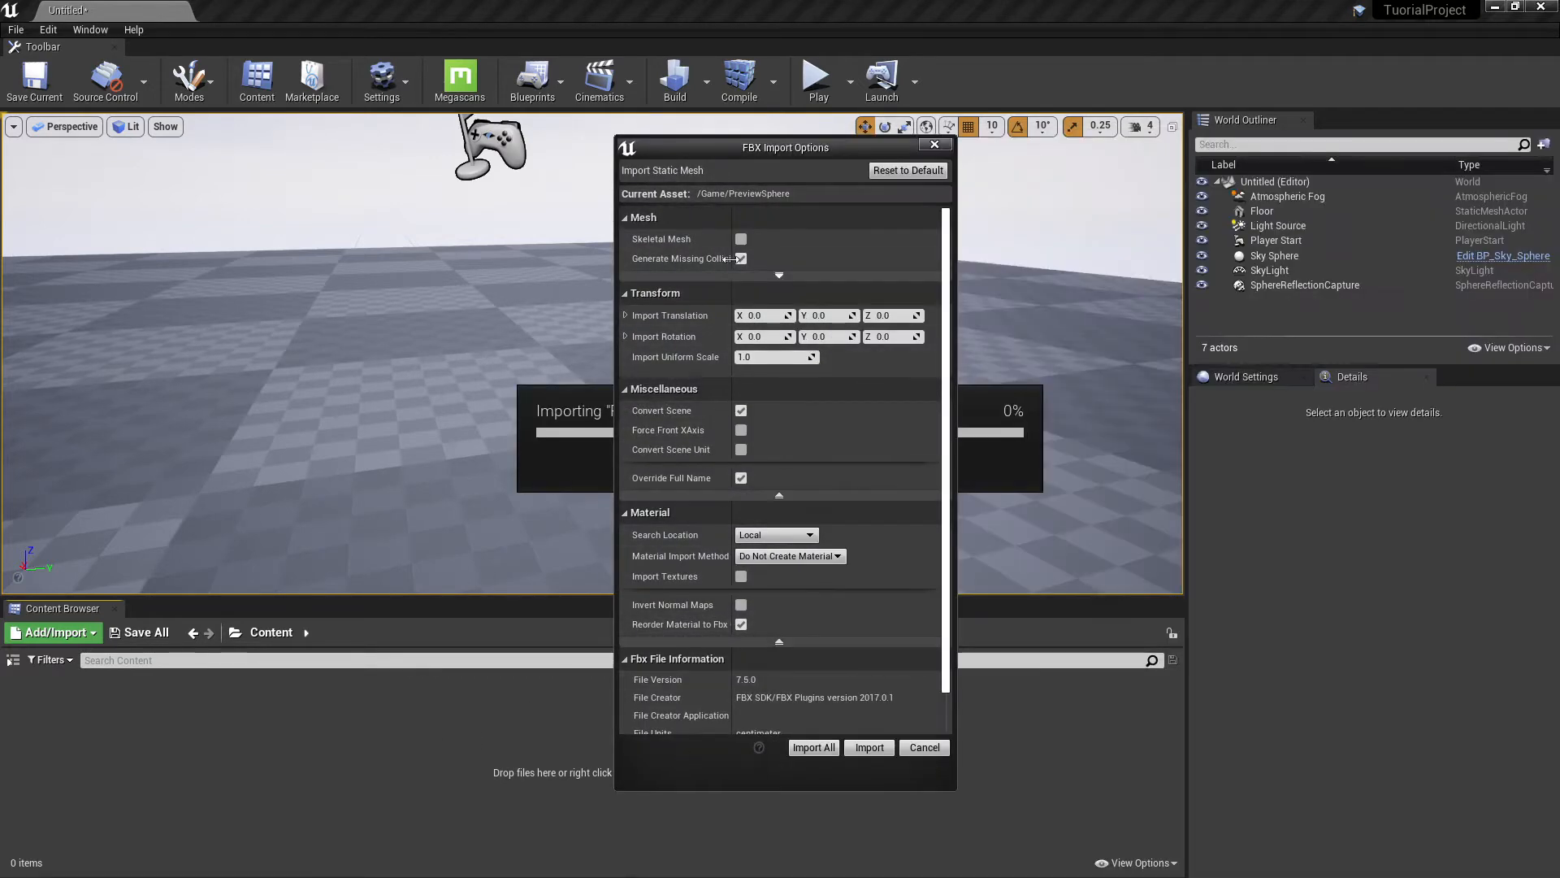
{"action": "scroll", "coordinate": [746, 406], "scroll_direction": "down", "scroll_amount": 1}
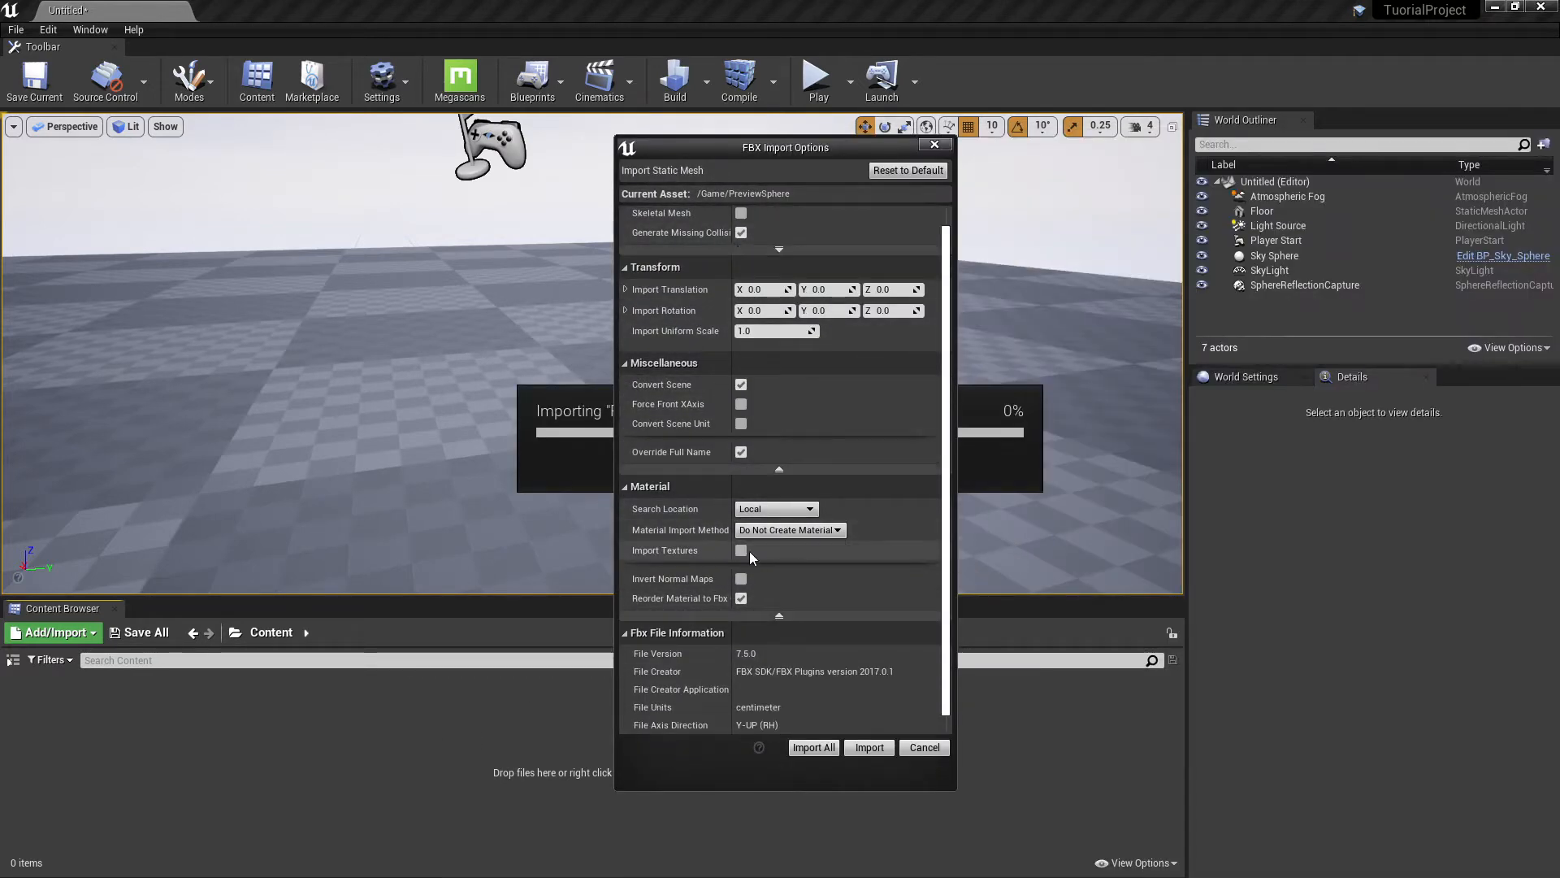
{"action": "left_click", "coordinate": [867, 749]}
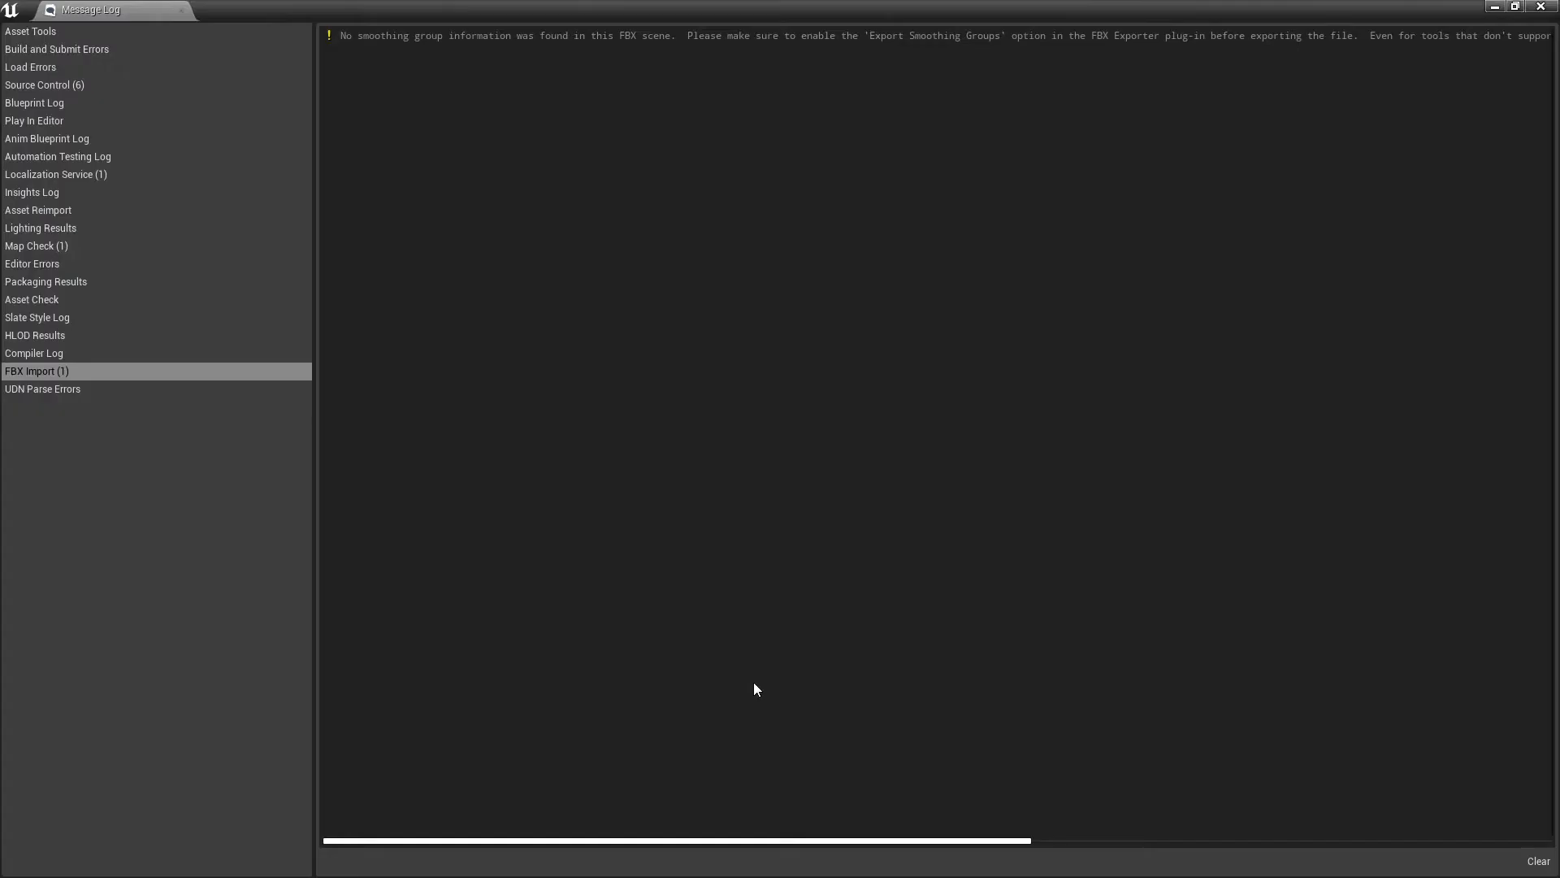
{"action": "left_click", "coordinate": [1540, 7]}
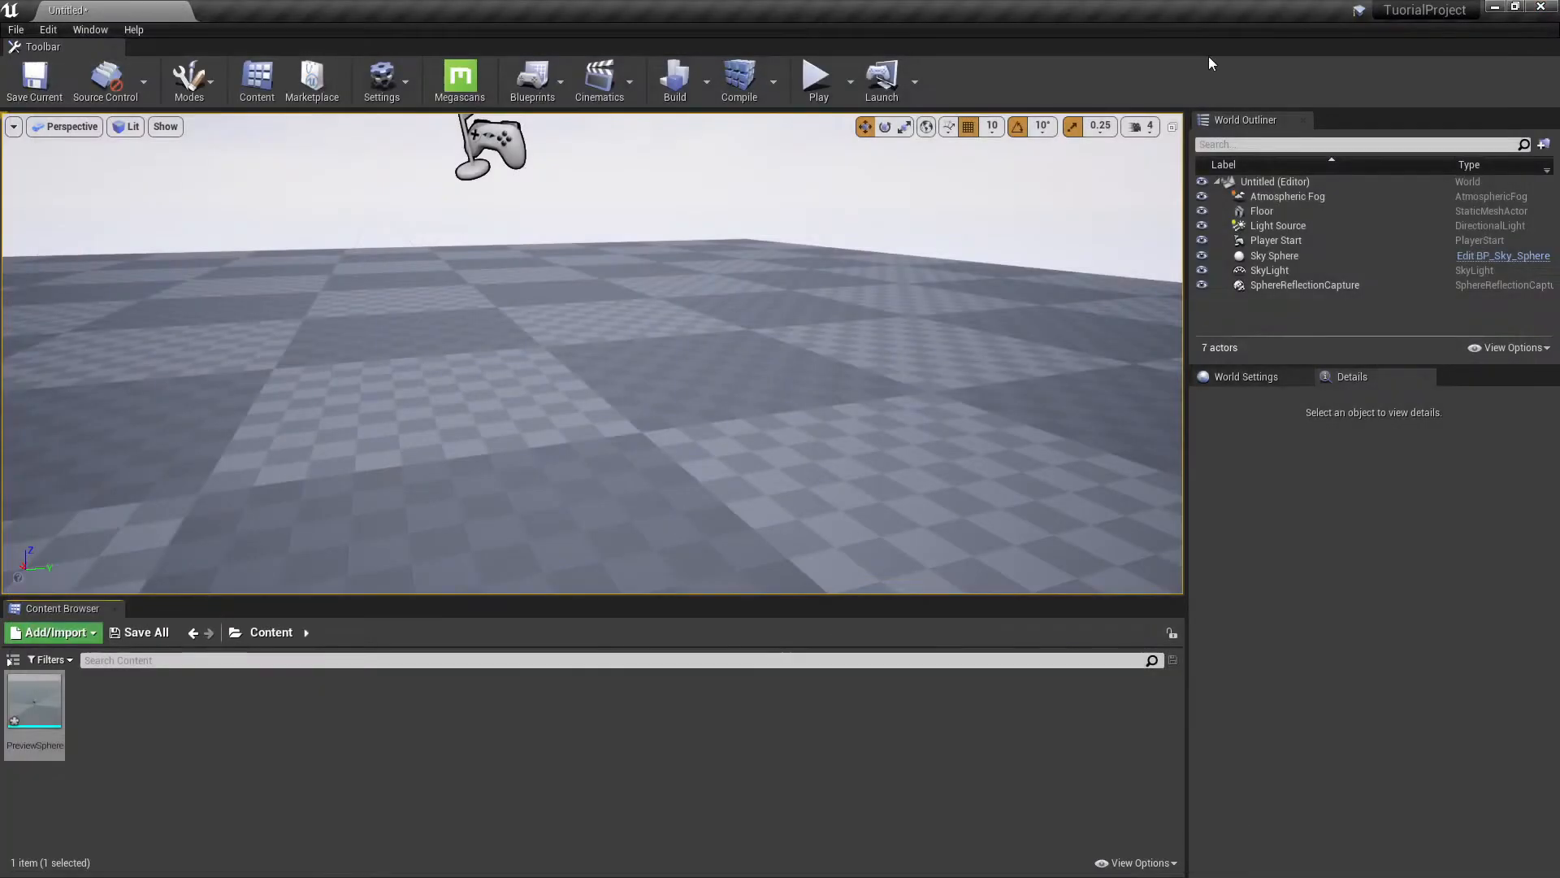
Import the base color, normal and occlusion textures from the exported Textures folder into the project's Content folder.
{"action": "key", "text": "alt+Tab"}
{"action": "double_click", "coordinate": [975, 318]}
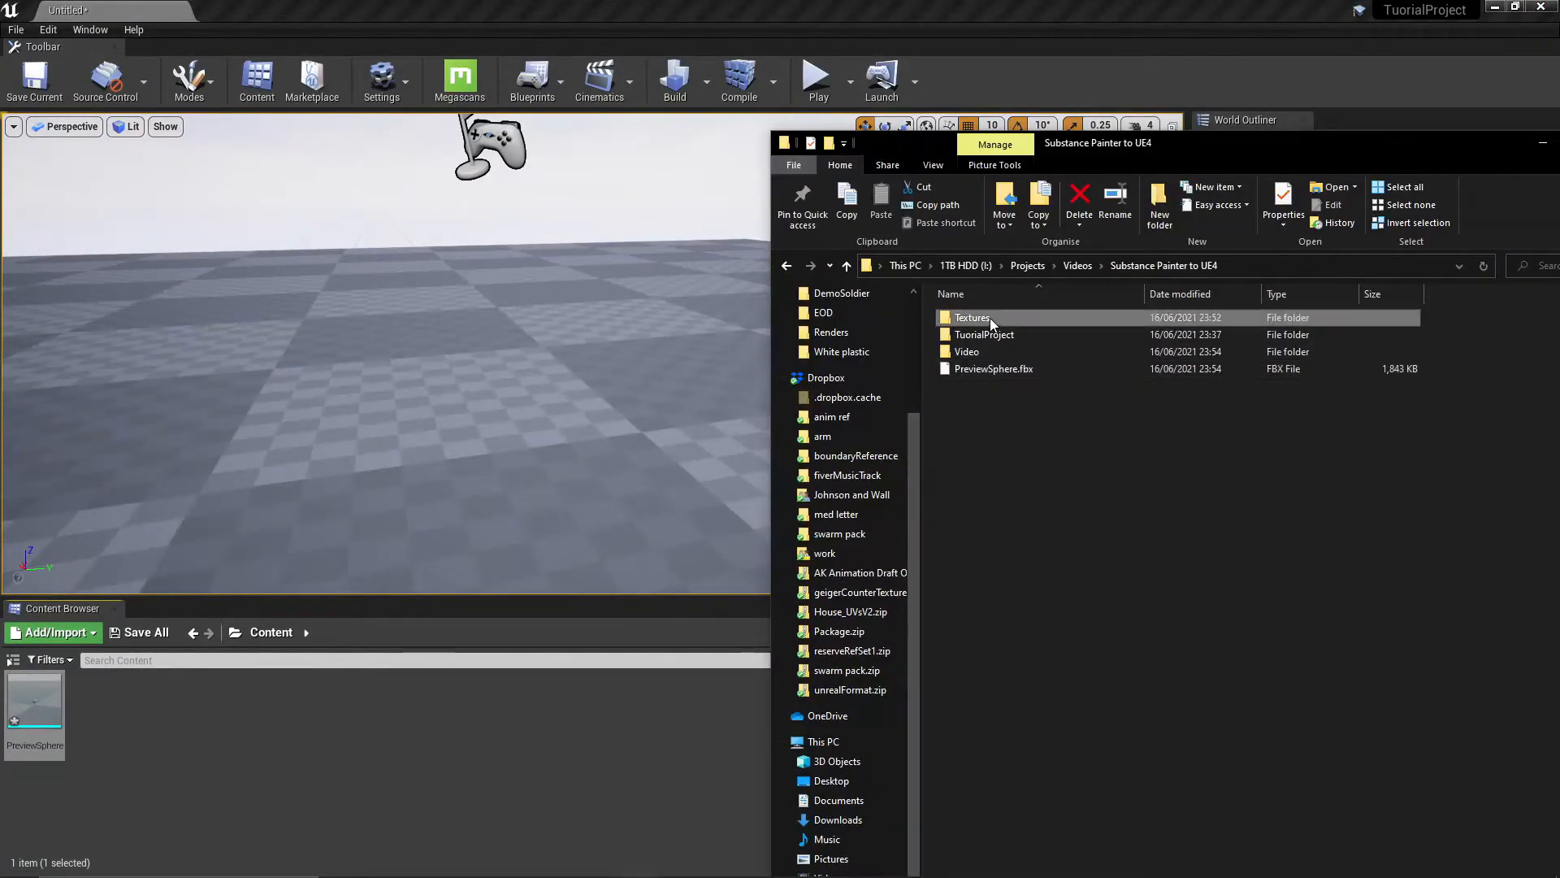
{"action": "left_click_drag", "start_coordinate": [959, 539], "coordinate": [473, 795]}
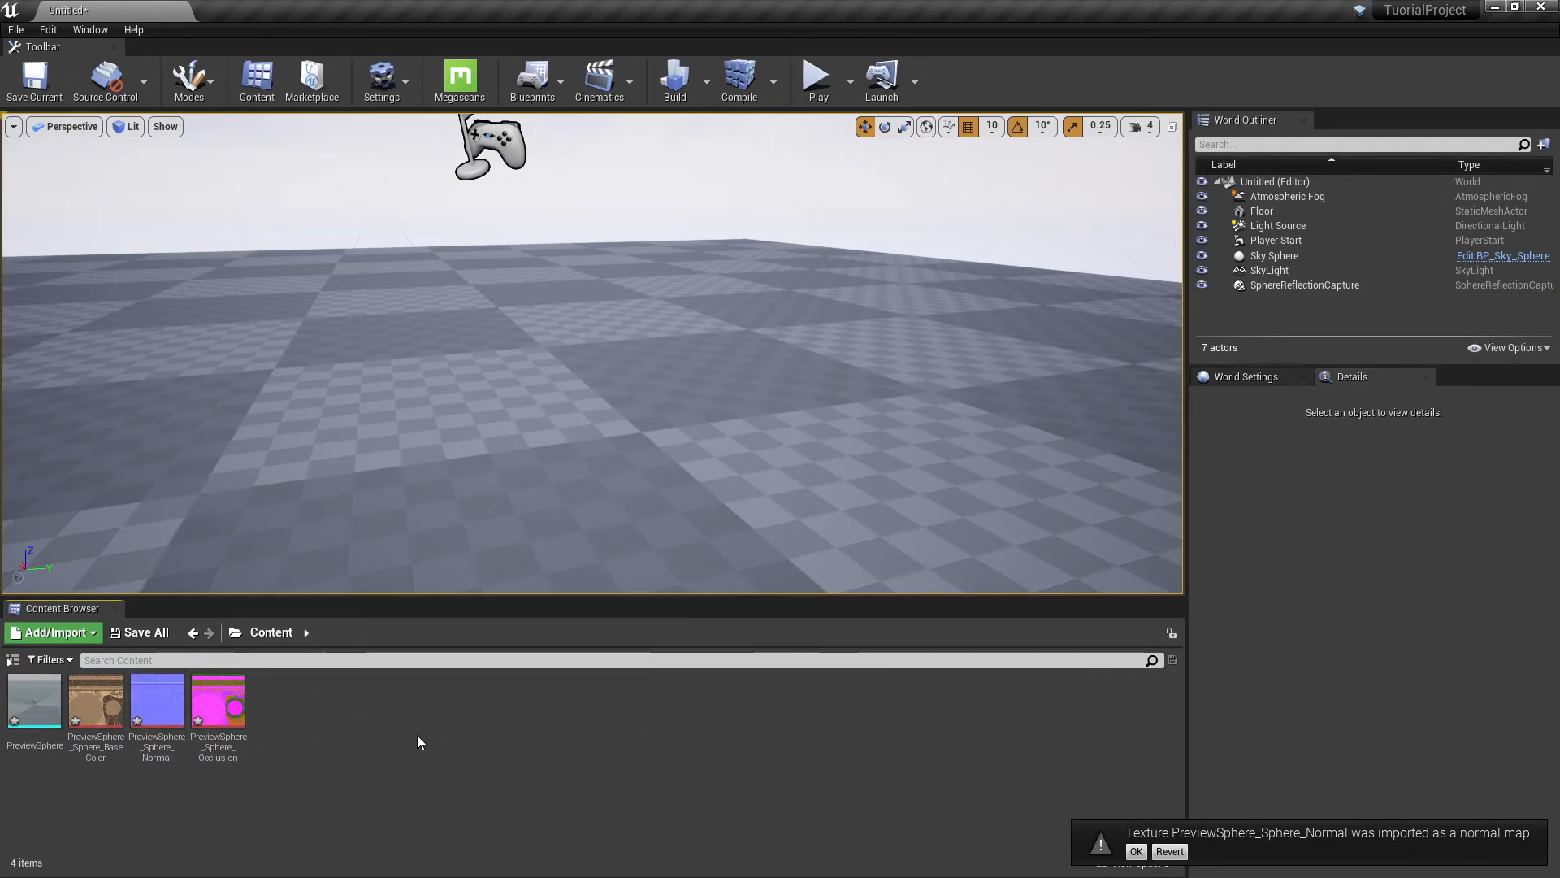
Create a material named SimplePBR_M in the Content folder and open its graph.
{"action": "right_click", "coordinate": [455, 717]}
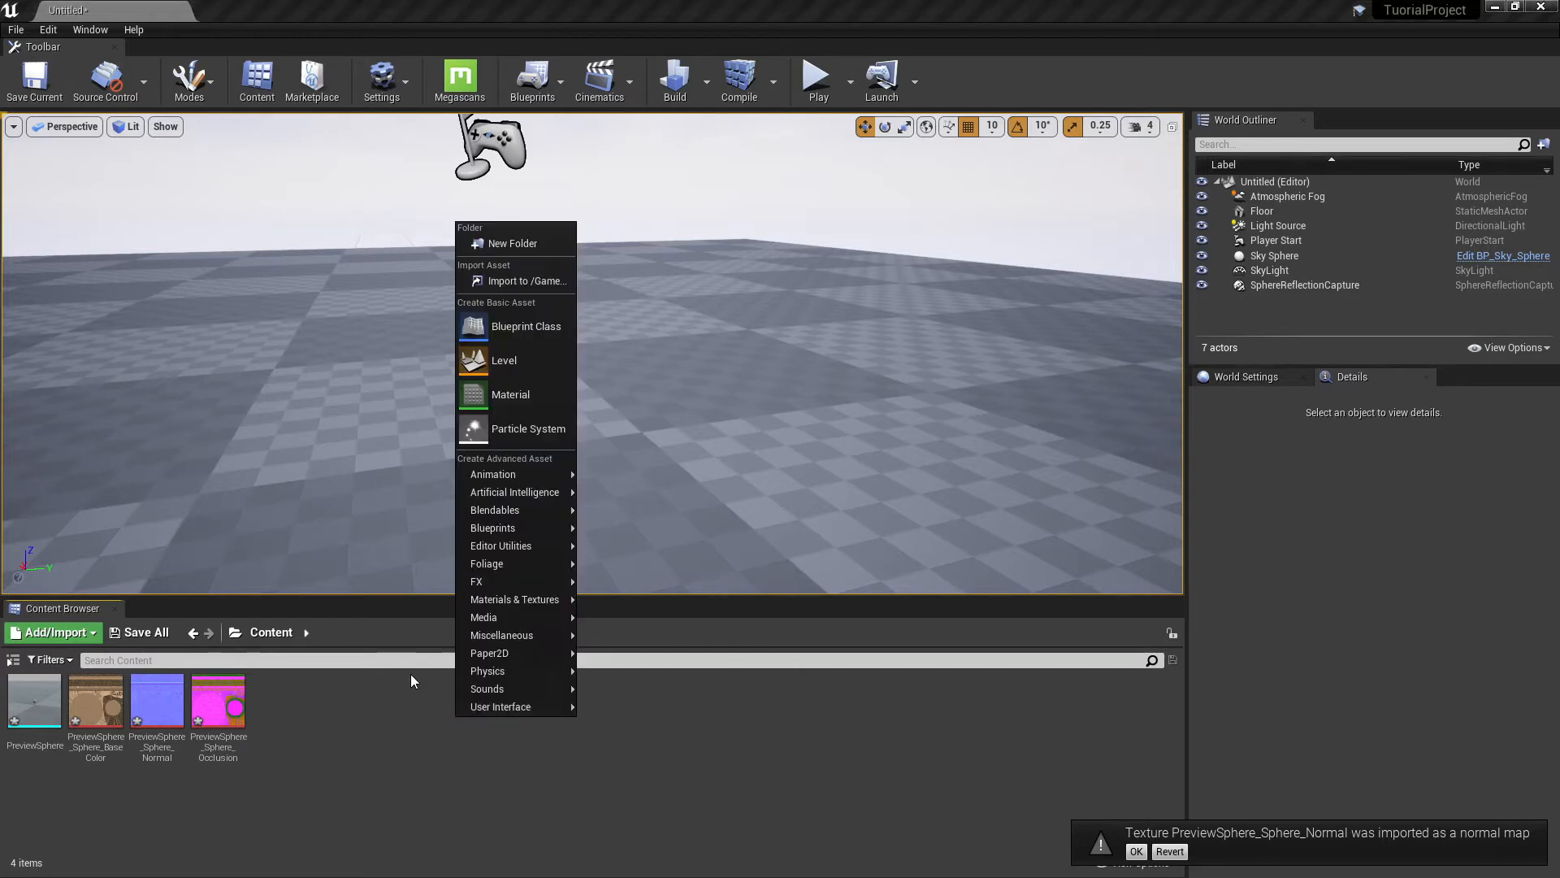
{"action": "left_click", "coordinate": [540, 397]}
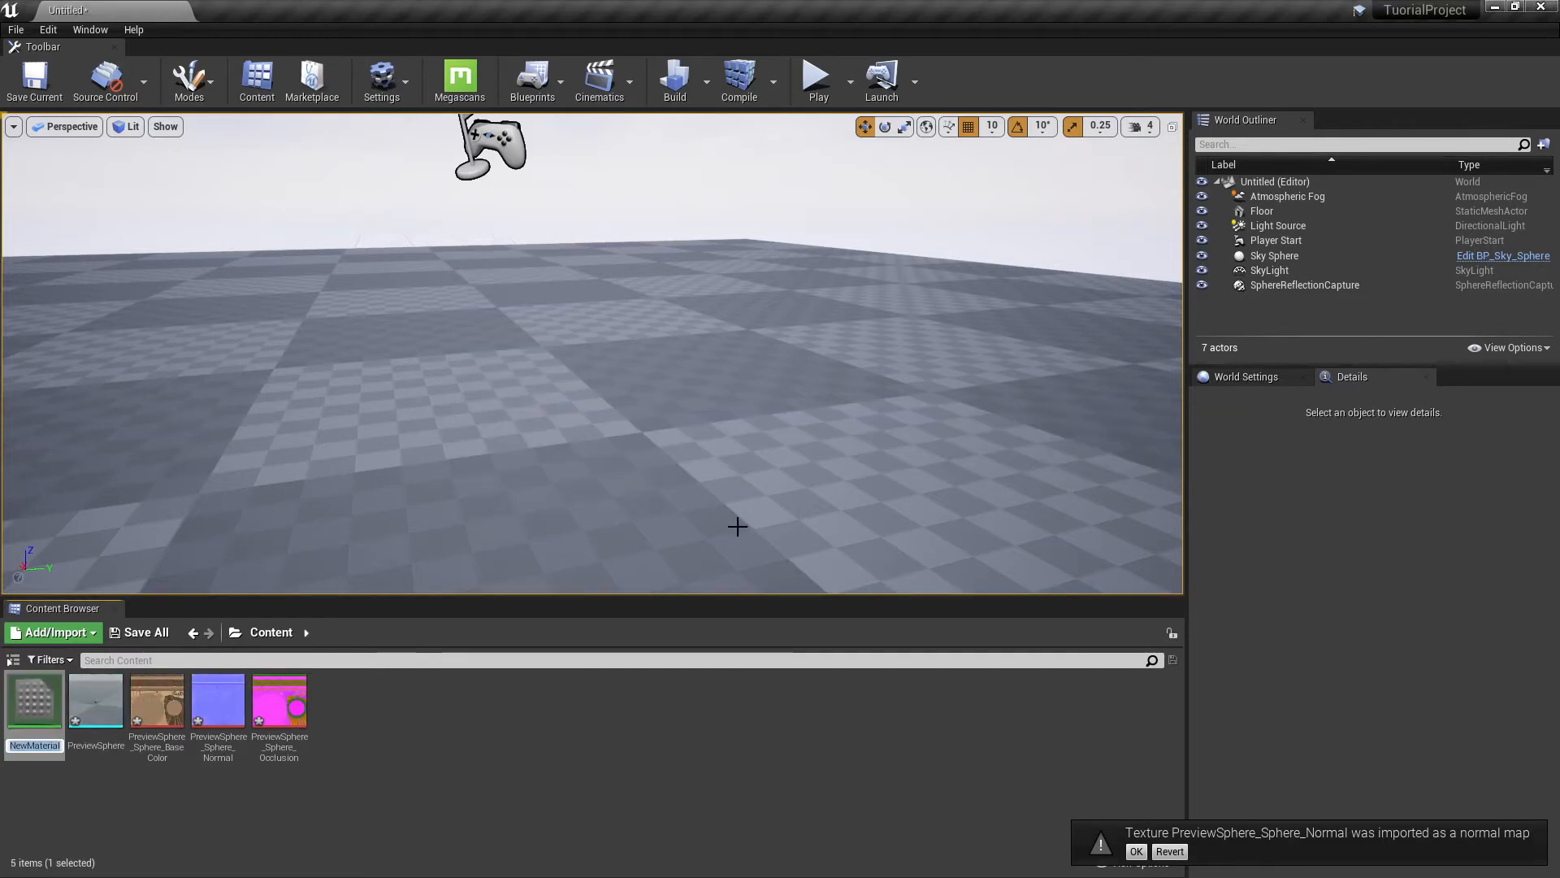
{"action": "key", "text": "BackSpace"}
{"action": "type", "text": "SimpleP"}
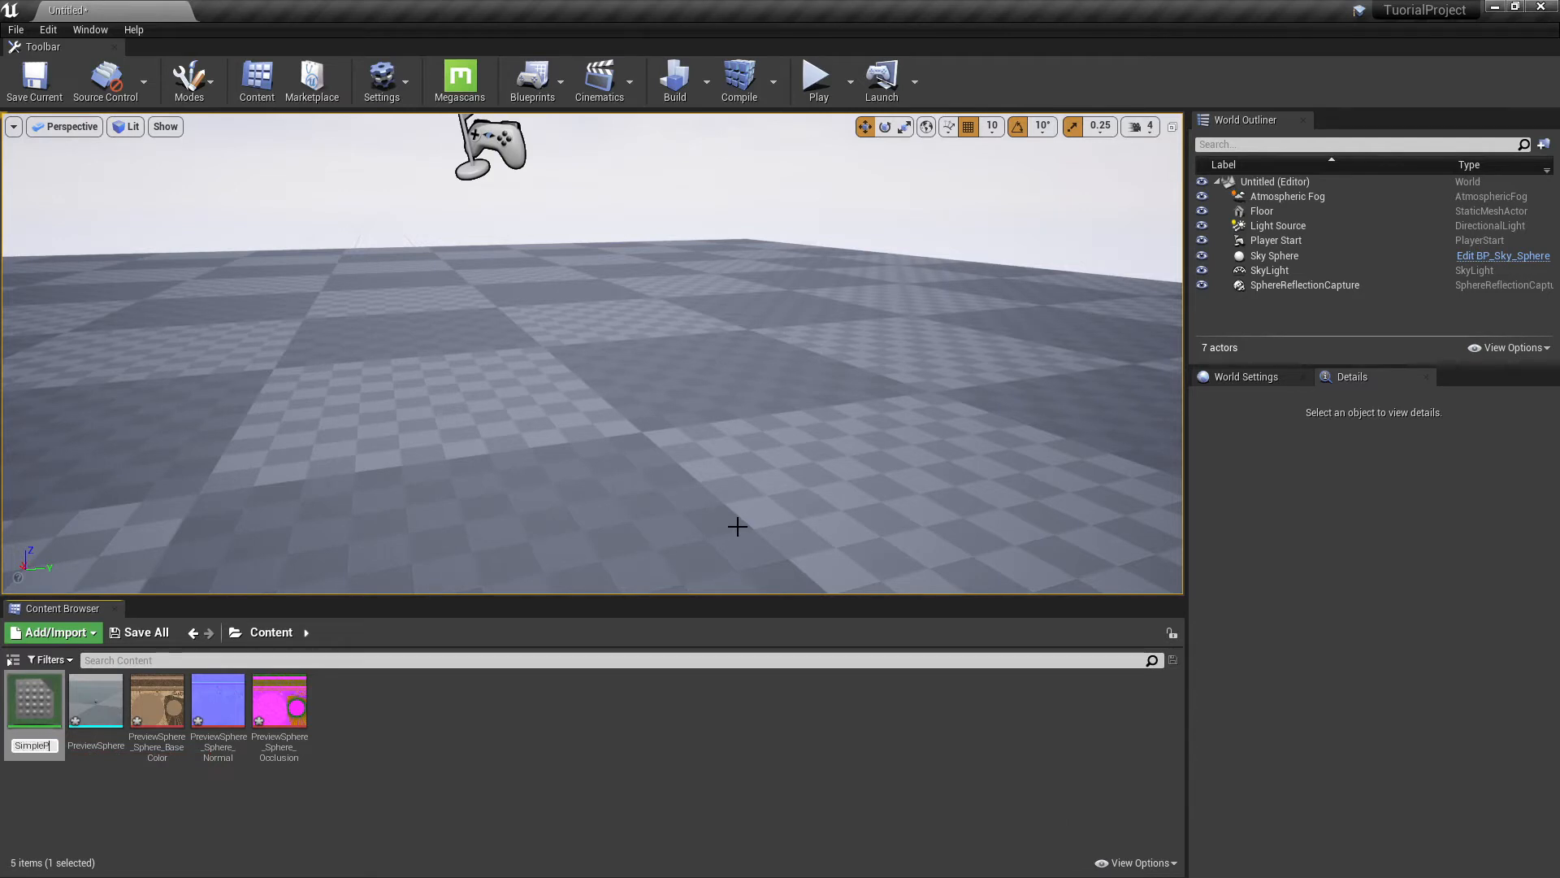
{"action": "type", "text": "BR_M"}
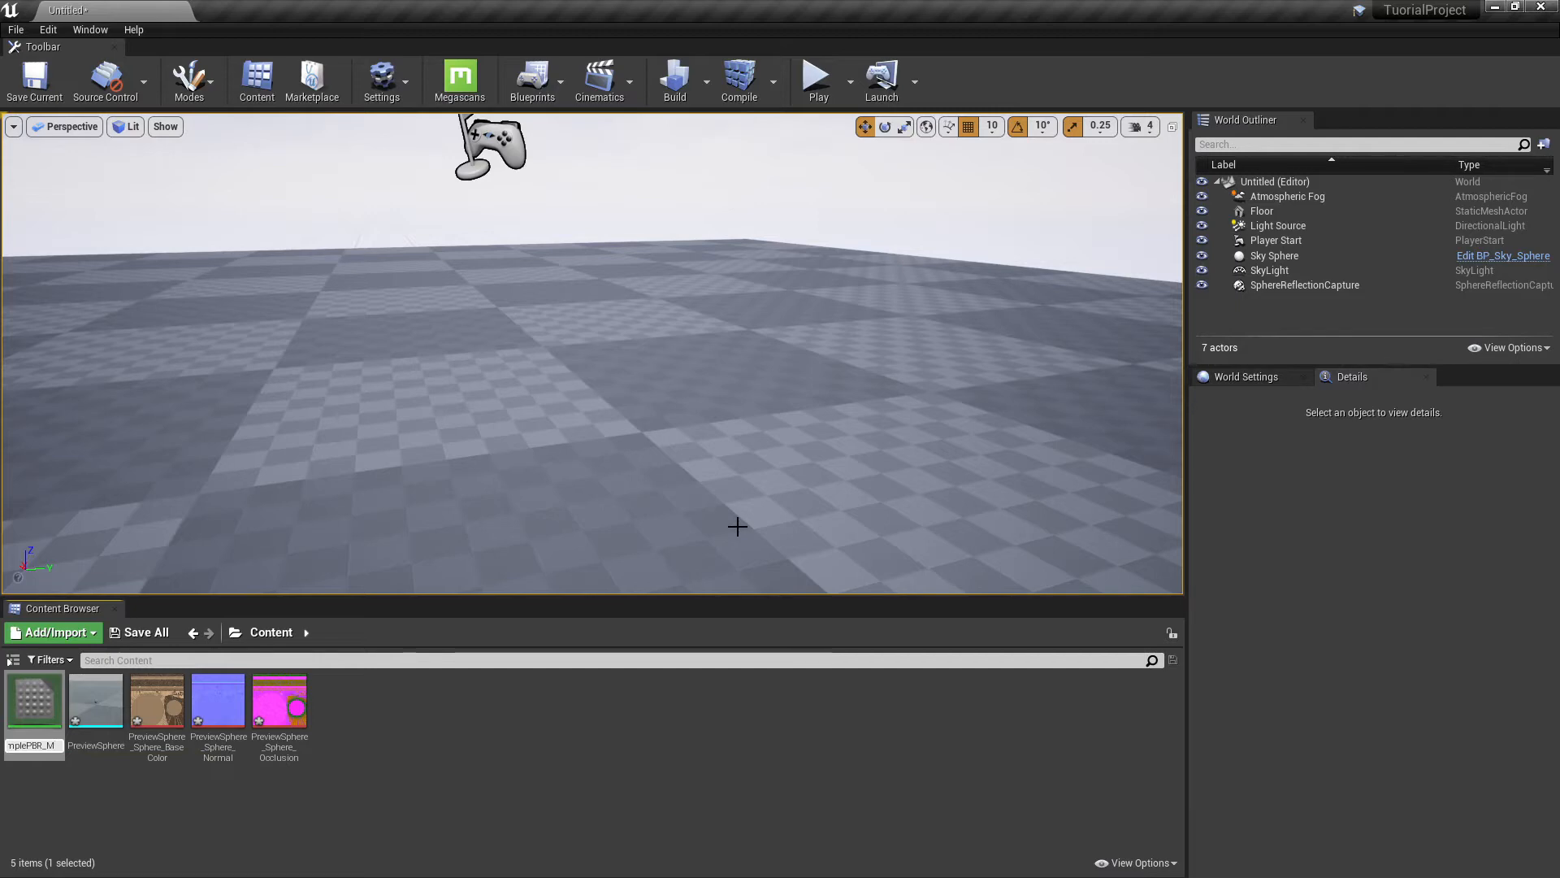
{"action": "key", "text": "Return"}
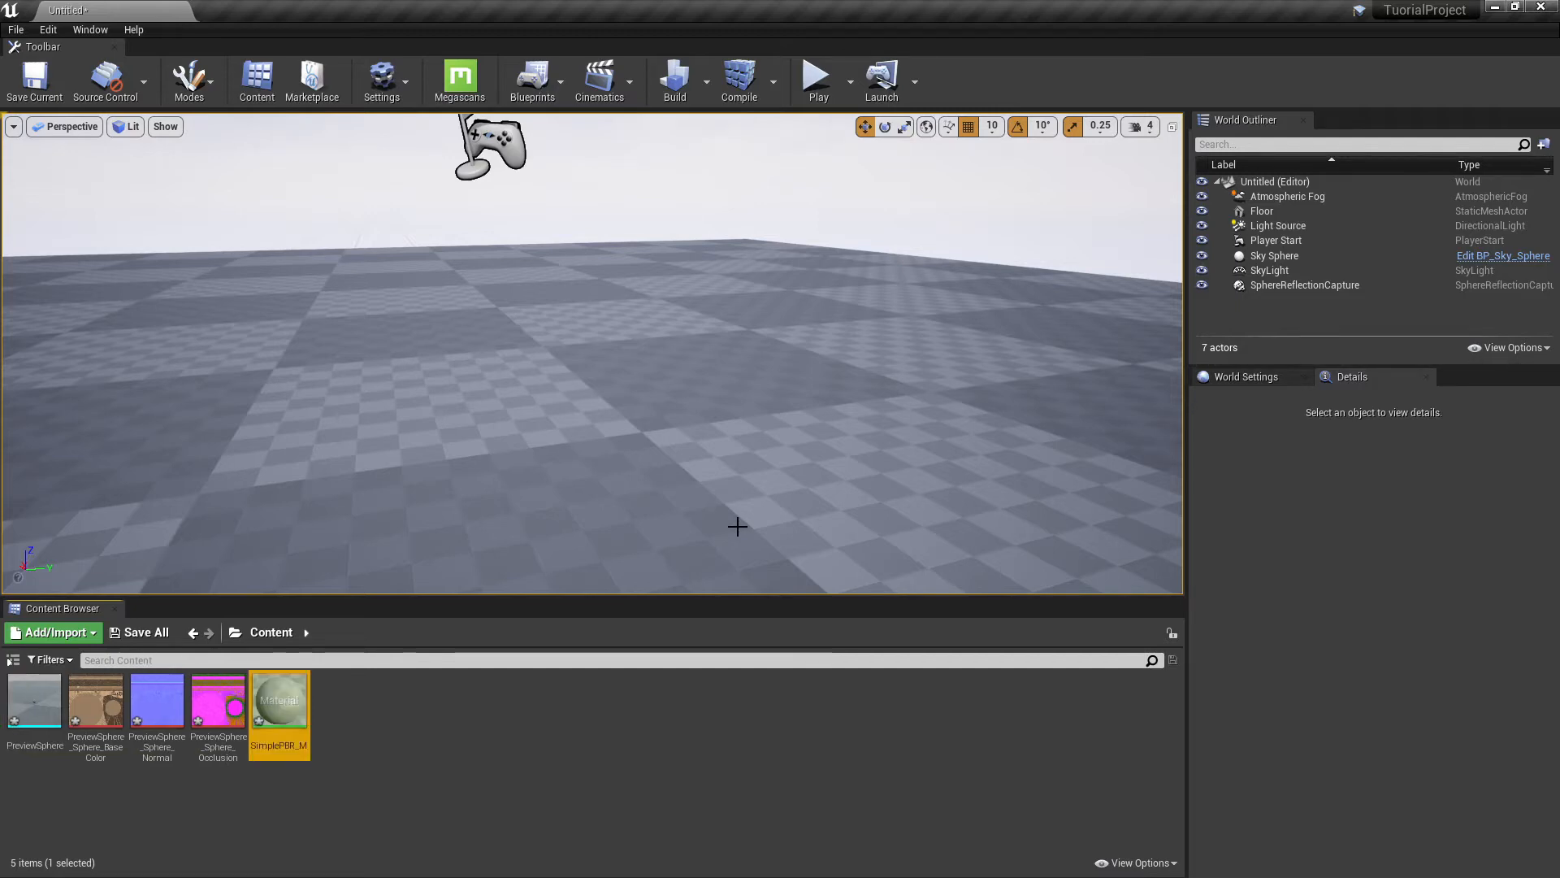
{"action": "key", "text": "Return"}
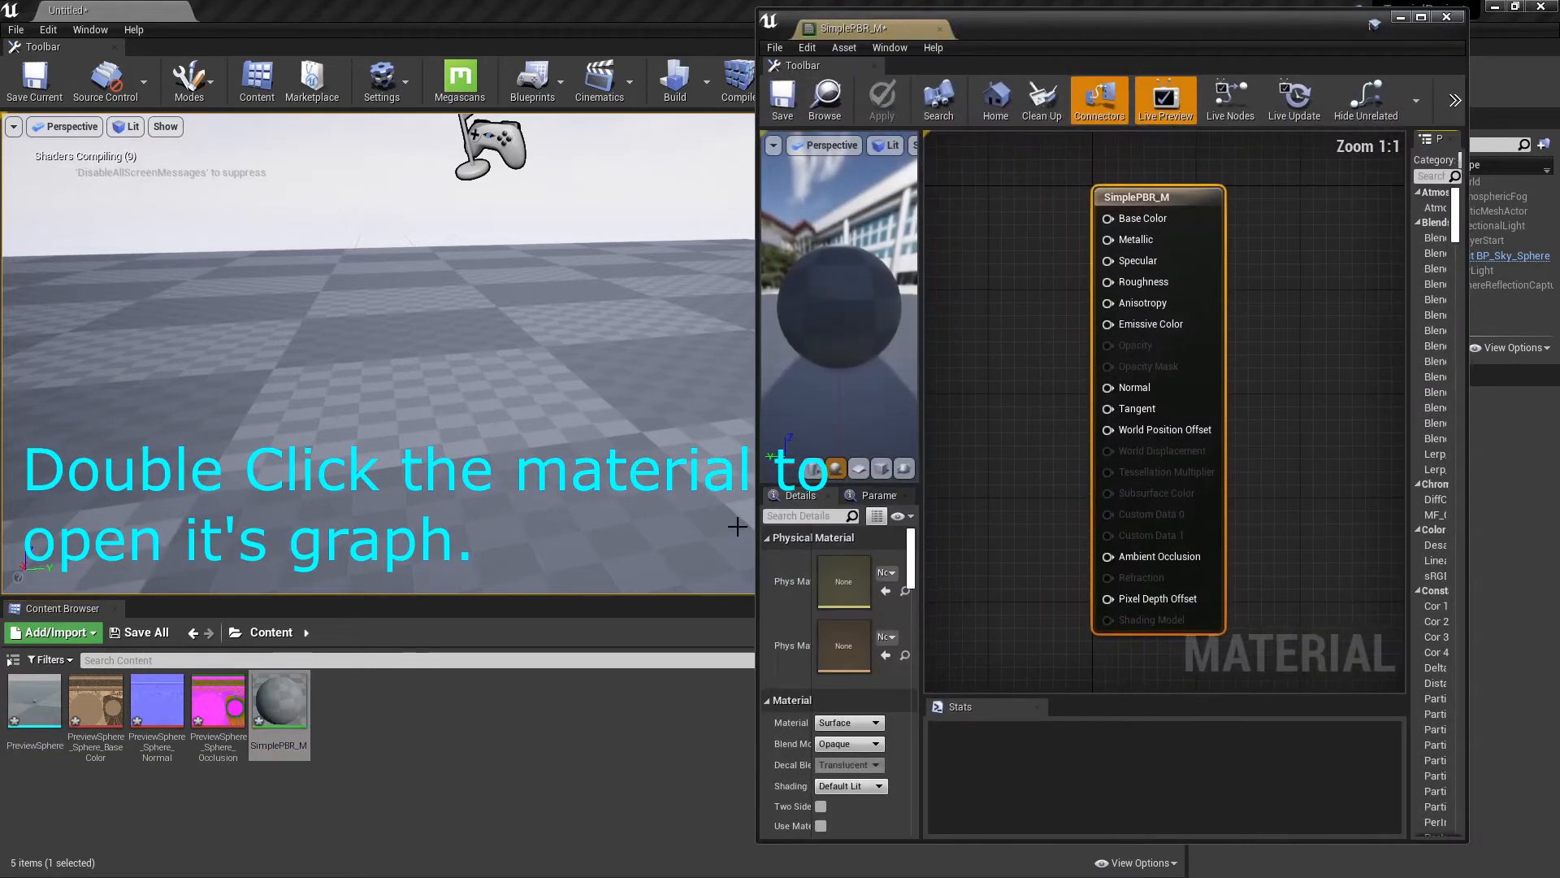
{"action": "left_click_drag", "start_coordinate": [1131, 29], "coordinate": [927, 26]}
Add three Texture Sample nodes to the SimplePBR_M graph, stacked in a column beside the material's output node.
{"action": "right_click_drag", "start_coordinate": [951, 356], "coordinate": [1024, 359]}
{"action": "scroll", "coordinate": [860, 302], "scroll_direction": "down", "scroll_amount": 2}
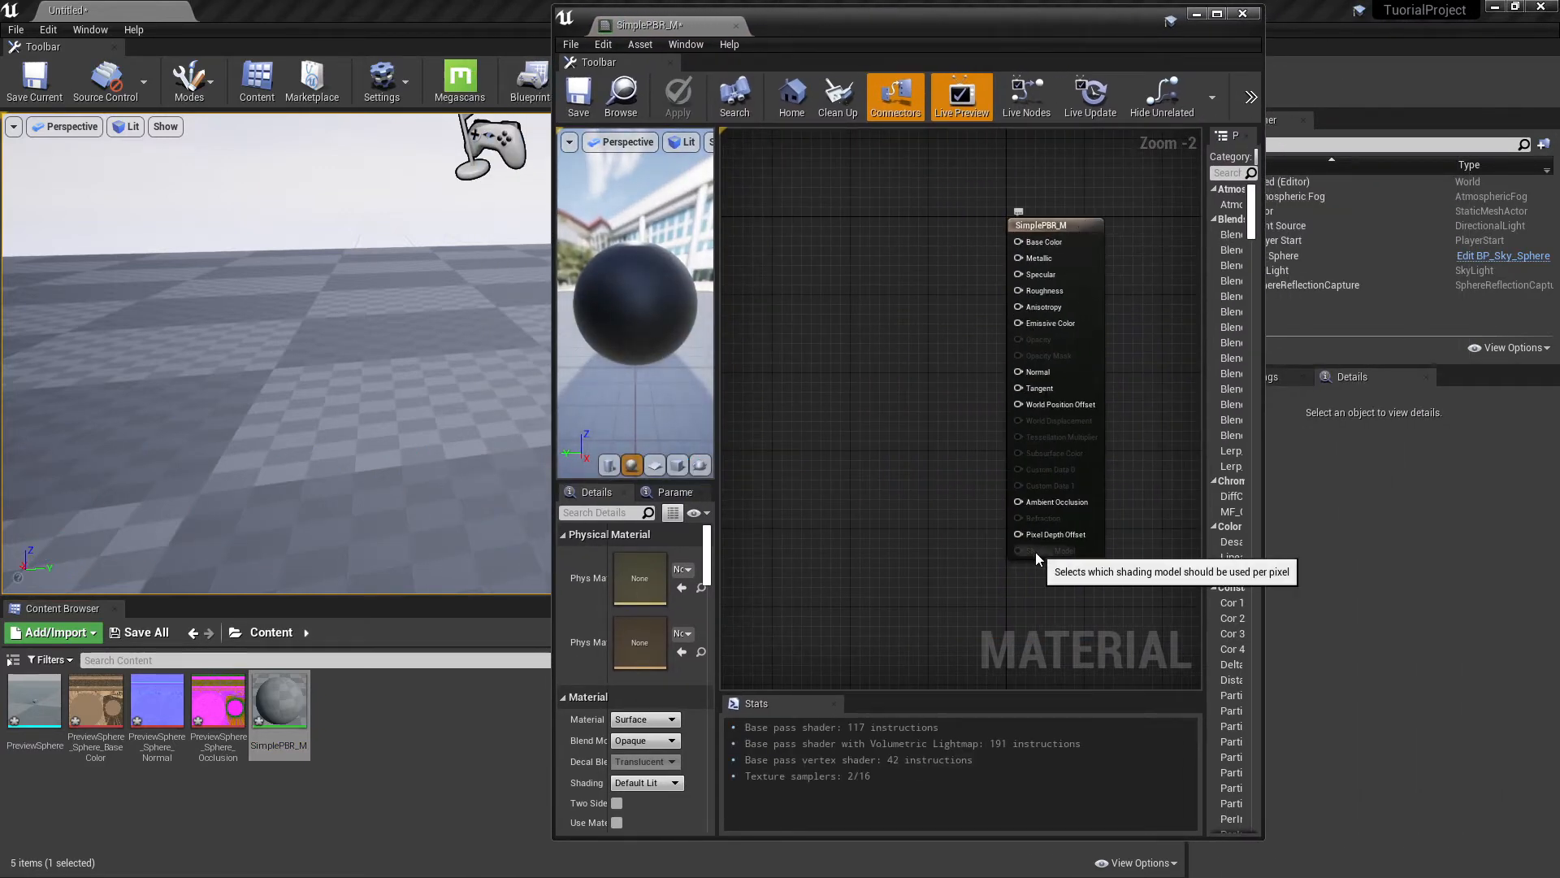
{"action": "right_click_drag", "start_coordinate": [902, 446], "coordinate": [971, 453]}
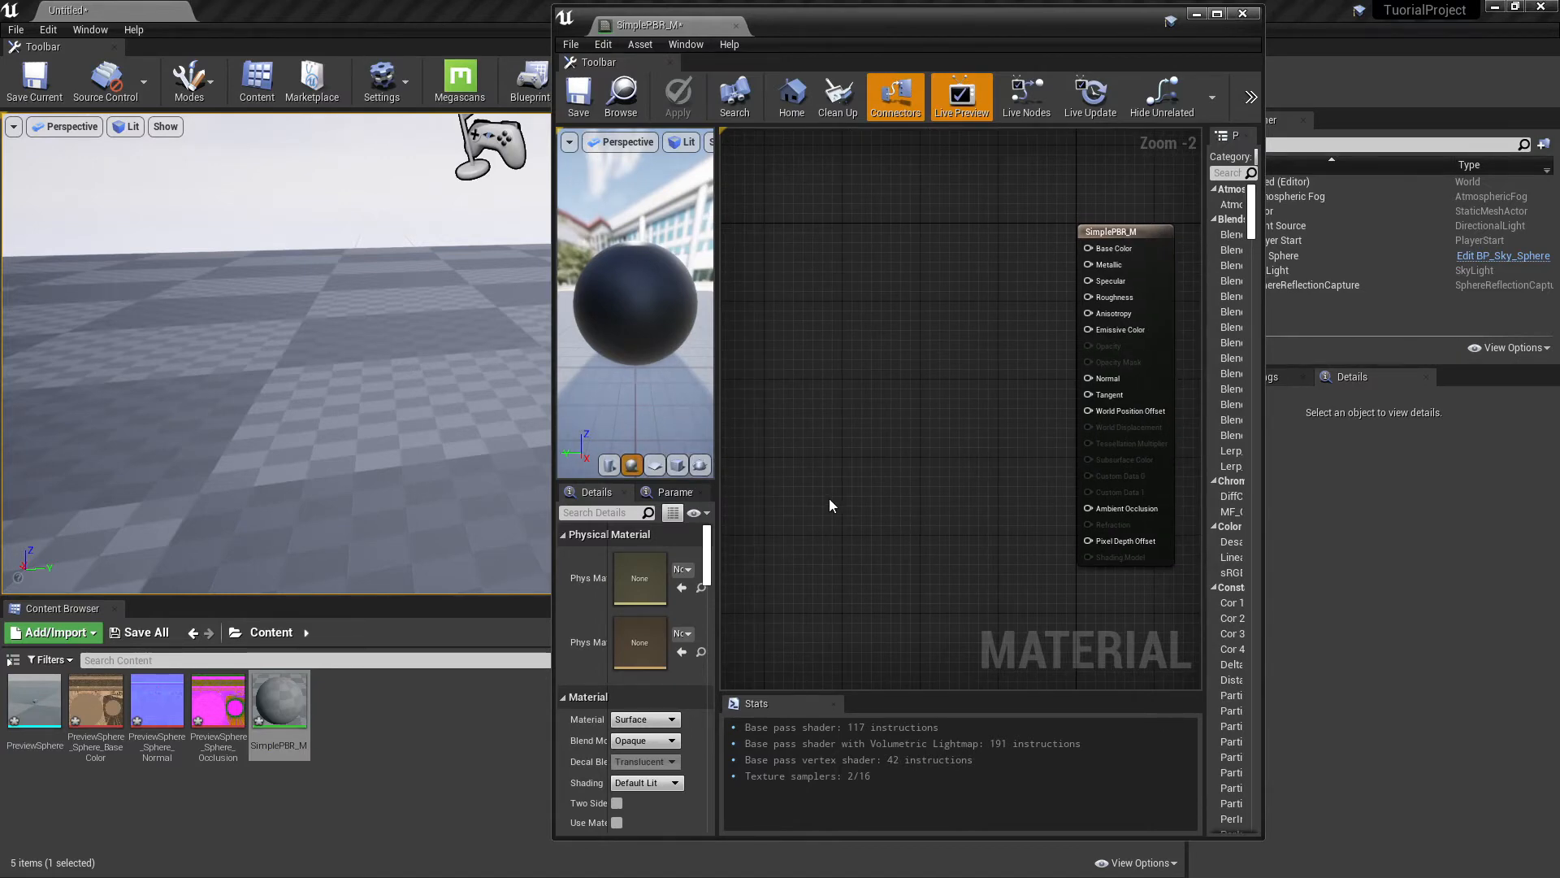
{"action": "right_click", "coordinate": [803, 260]}
{"action": "type", "text": "texturesamp"}
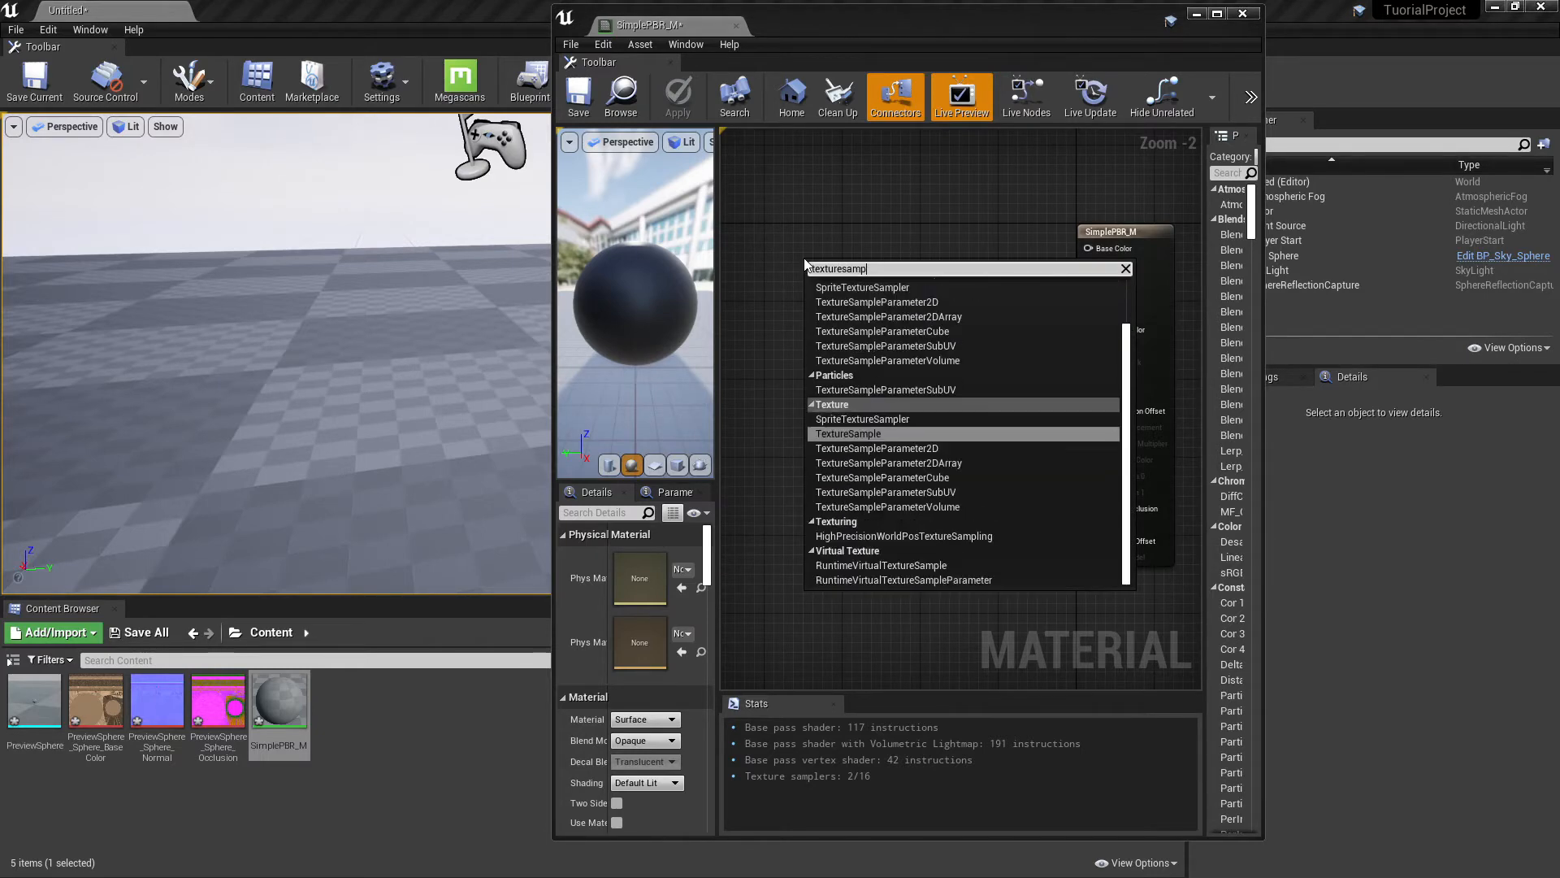
{"action": "key", "text": "Return"}
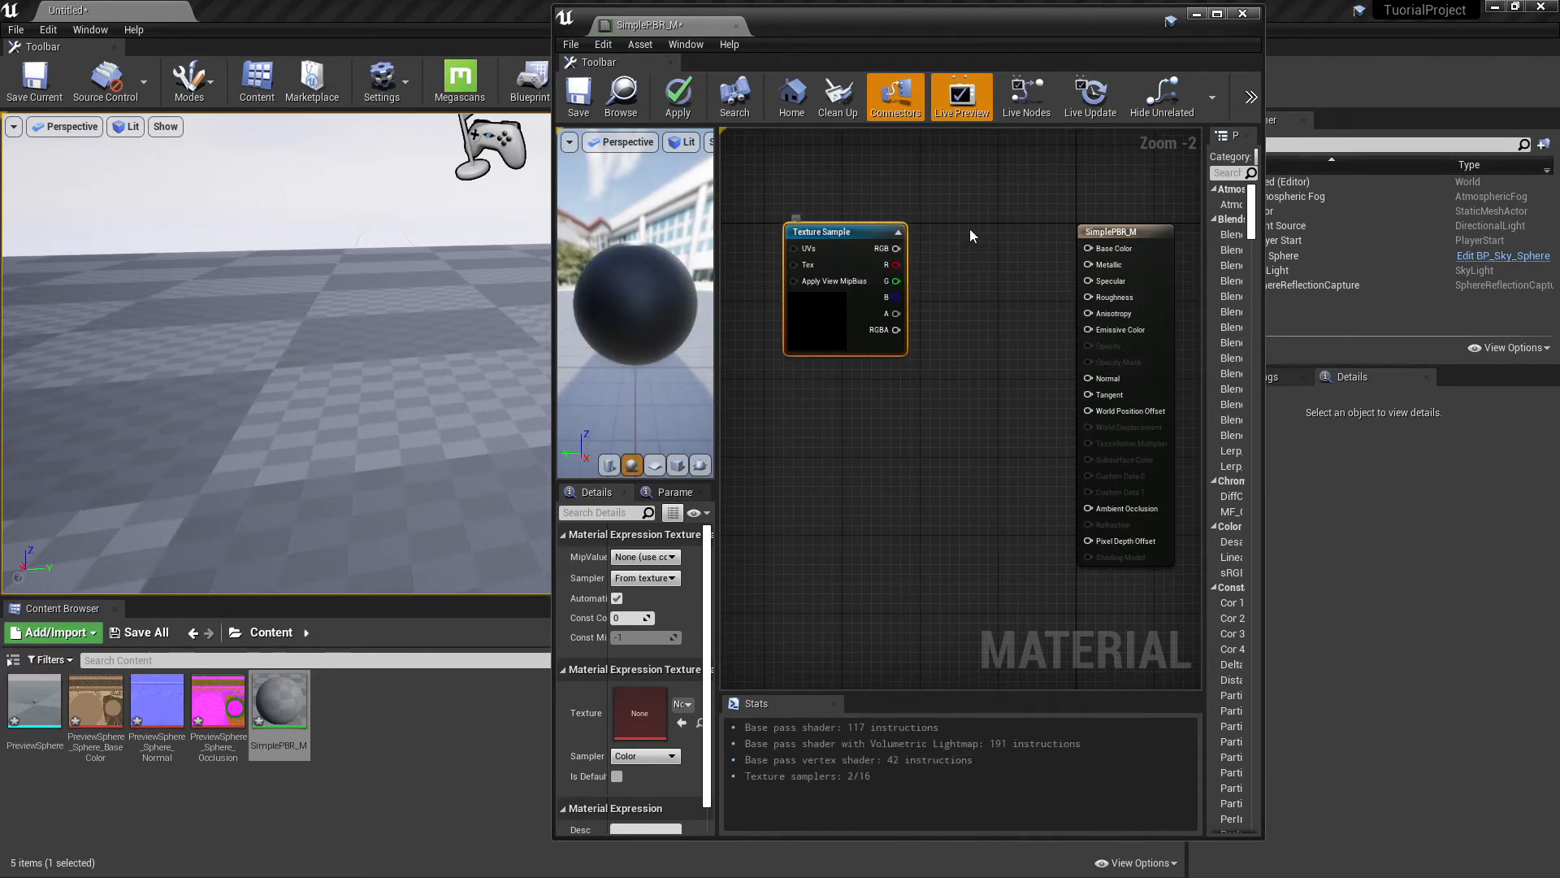
{"action": "key", "text": "ctrl+v"}
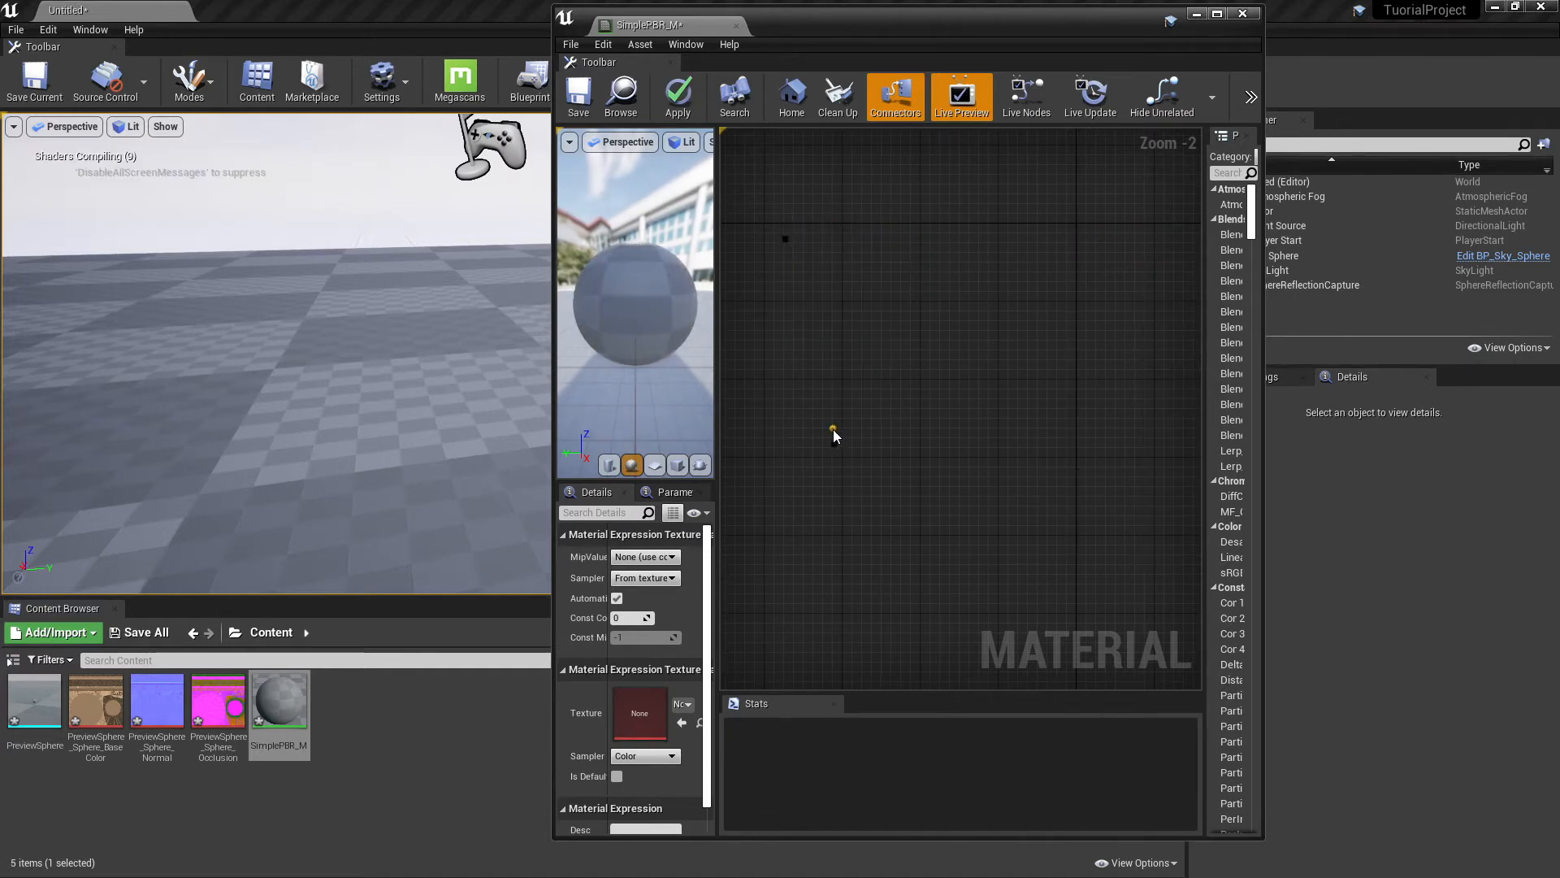
{"action": "left_click_drag", "start_coordinate": [887, 443], "coordinate": [848, 398]}
{"action": "key", "text": "ctrl+v"}
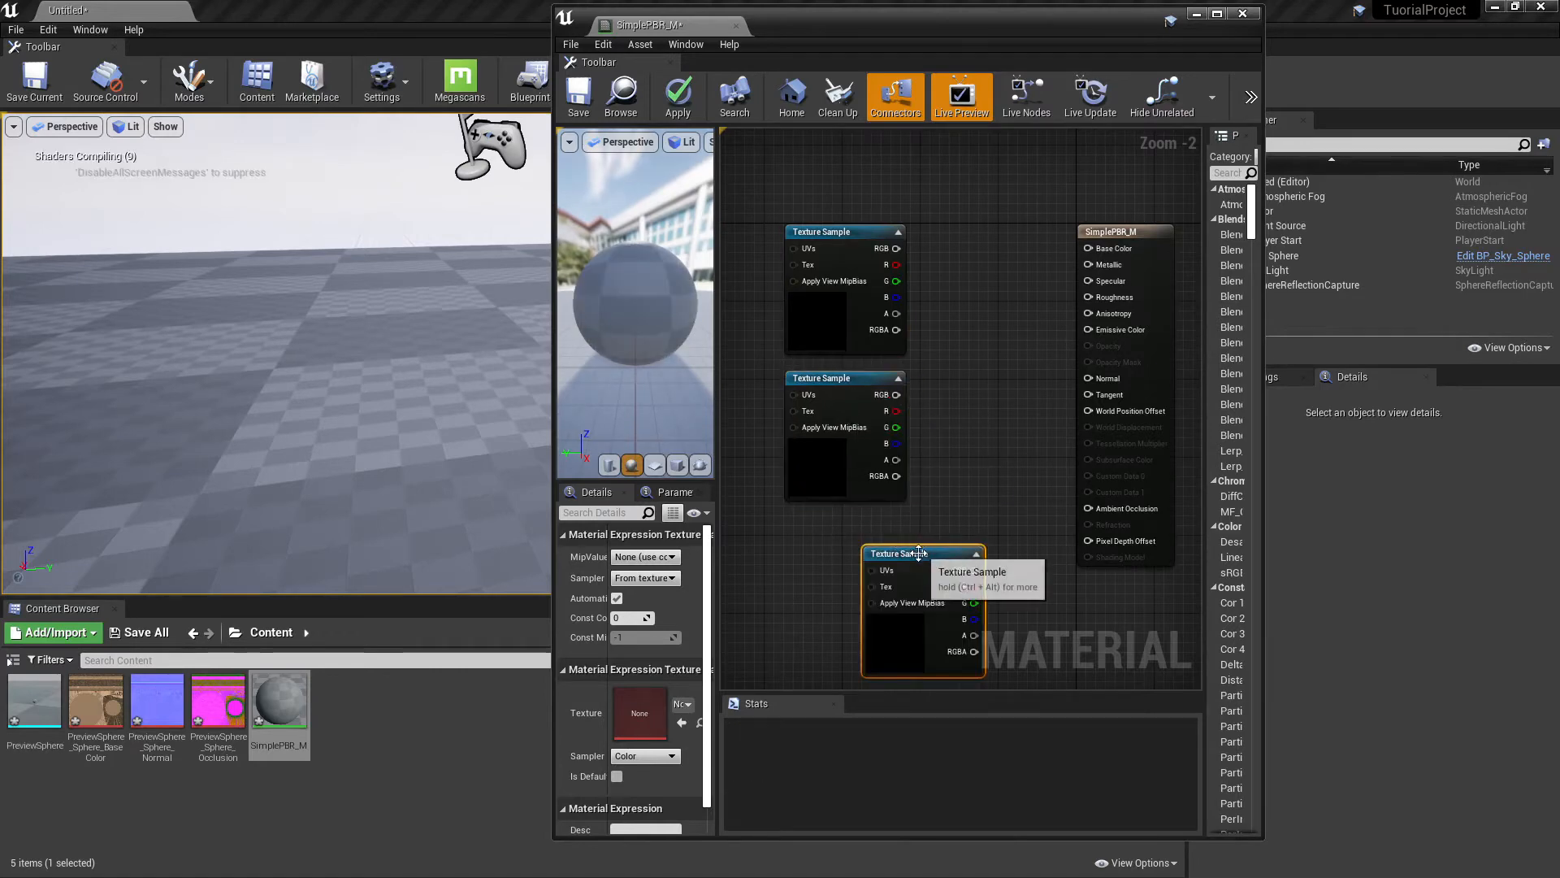
{"action": "left_click_drag", "start_coordinate": [902, 540], "coordinate": [830, 516]}
{"action": "left_click", "coordinate": [999, 471]}
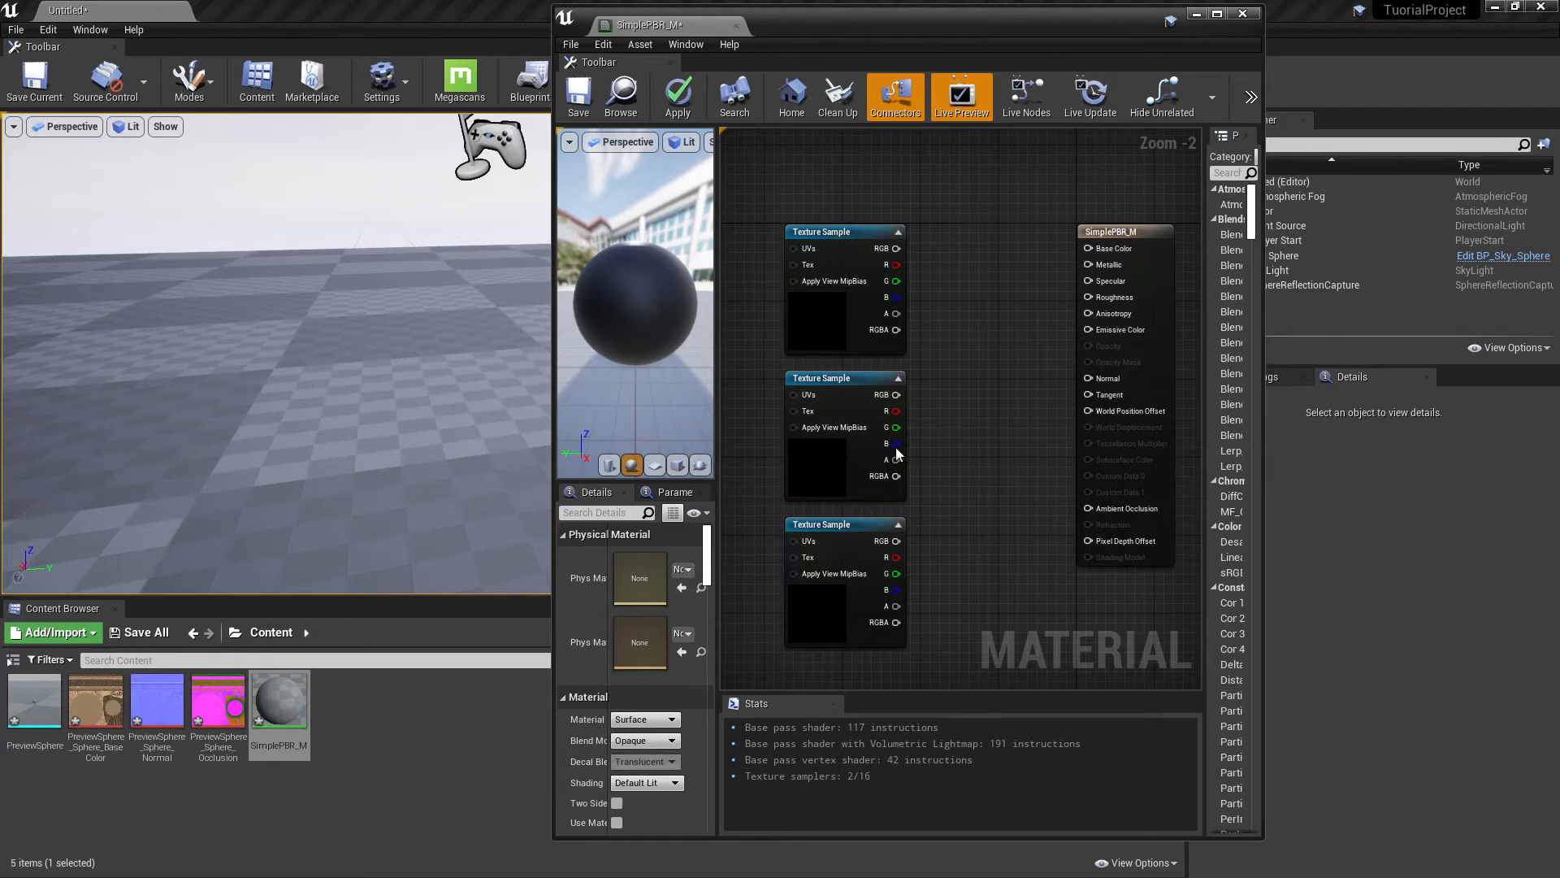
Select the top Texture Sample node and widen the material editor and its details area to show the texture properties.
{"action": "left_click", "coordinate": [812, 316]}
{"action": "scroll", "coordinate": [638, 717], "scroll_direction": "down", "scroll_amount": 1}
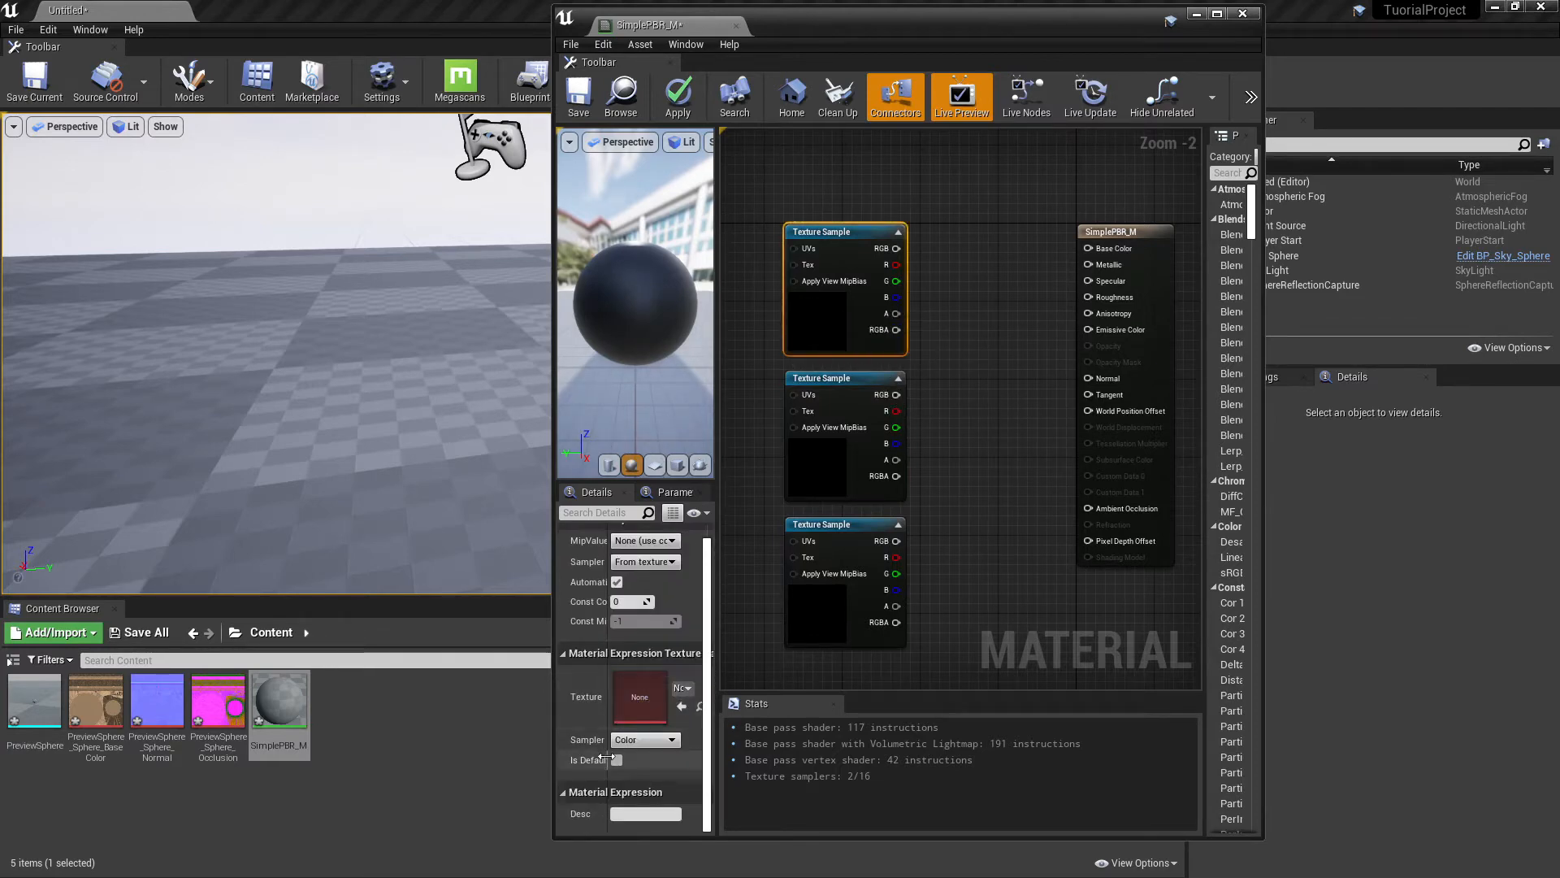
{"action": "left_click_drag", "start_coordinate": [553, 704], "coordinate": [478, 705]}
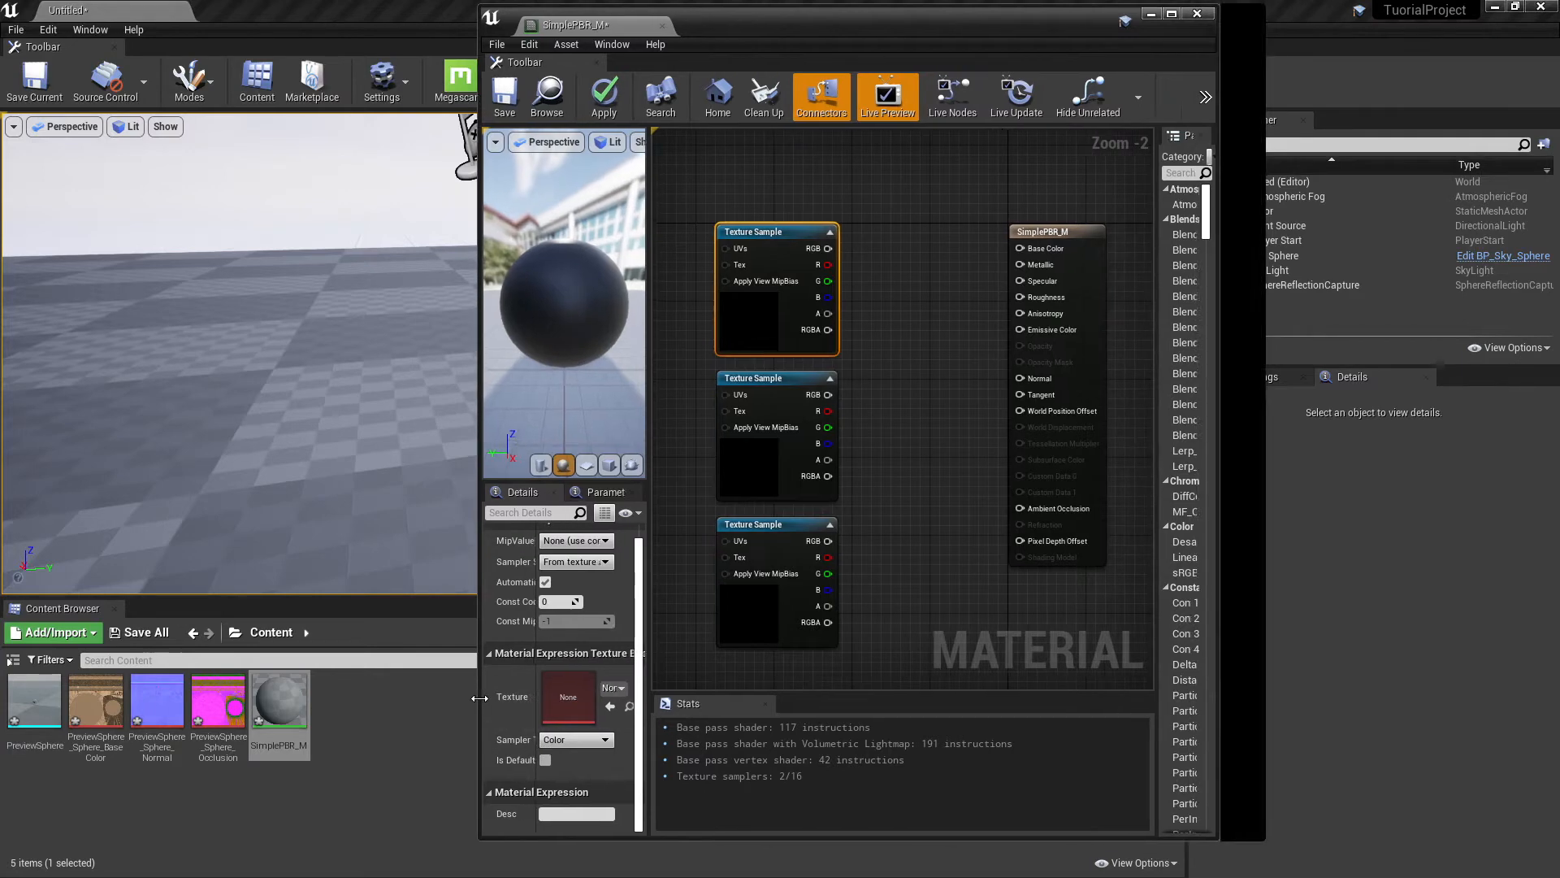
{"action": "left_click_drag", "start_coordinate": [667, 671], "coordinate": [704, 671]}
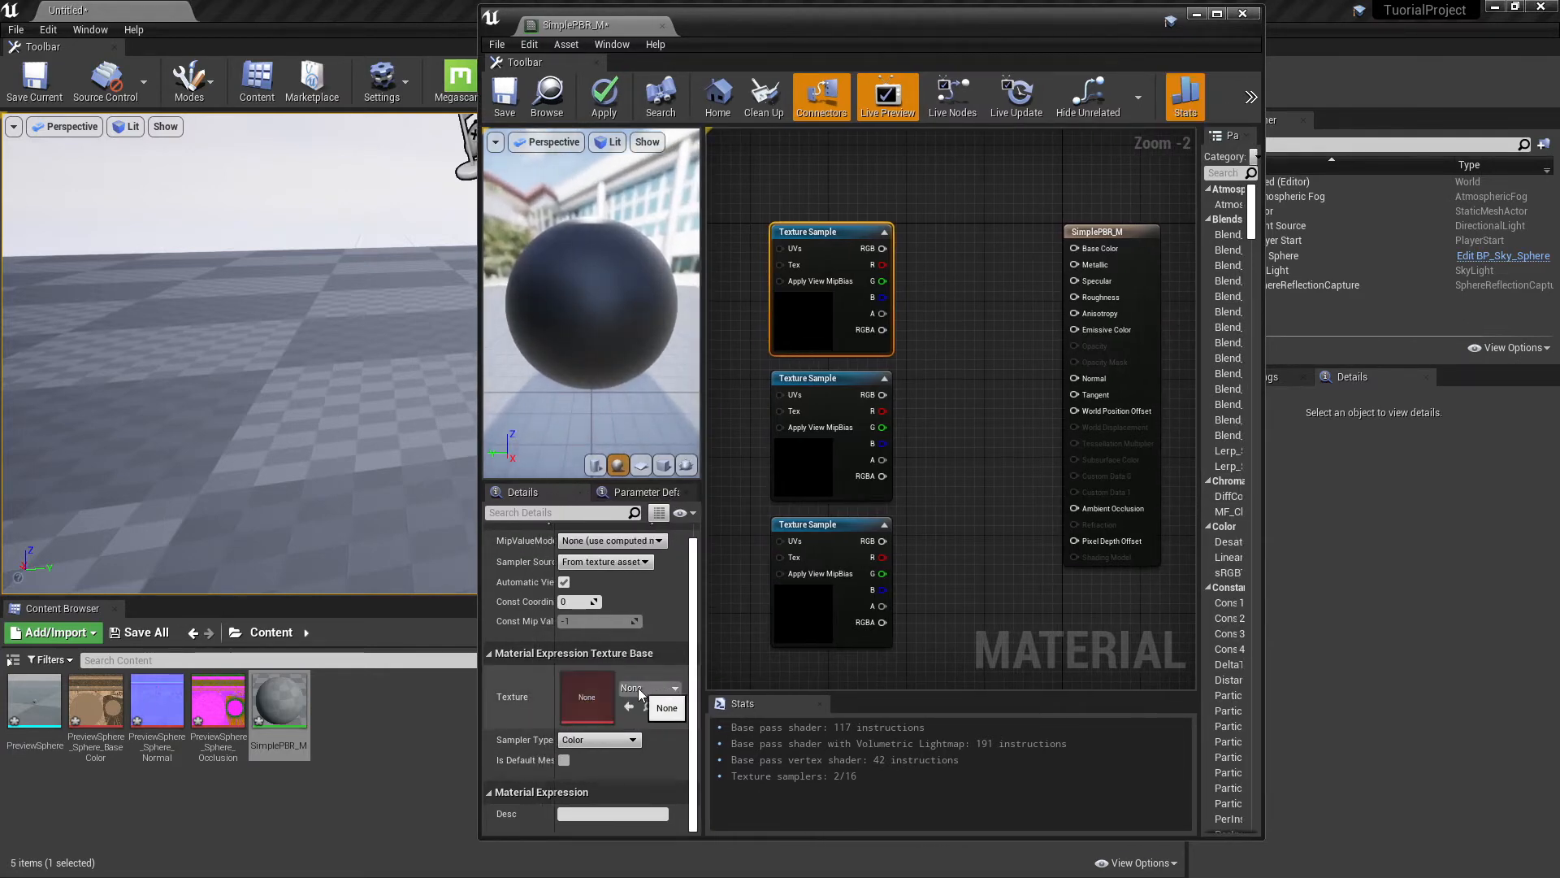
Move the material editor aside and check the engine and plugin content settings in the Content Browser's view options.
{"action": "left_click", "coordinate": [1158, 864]}
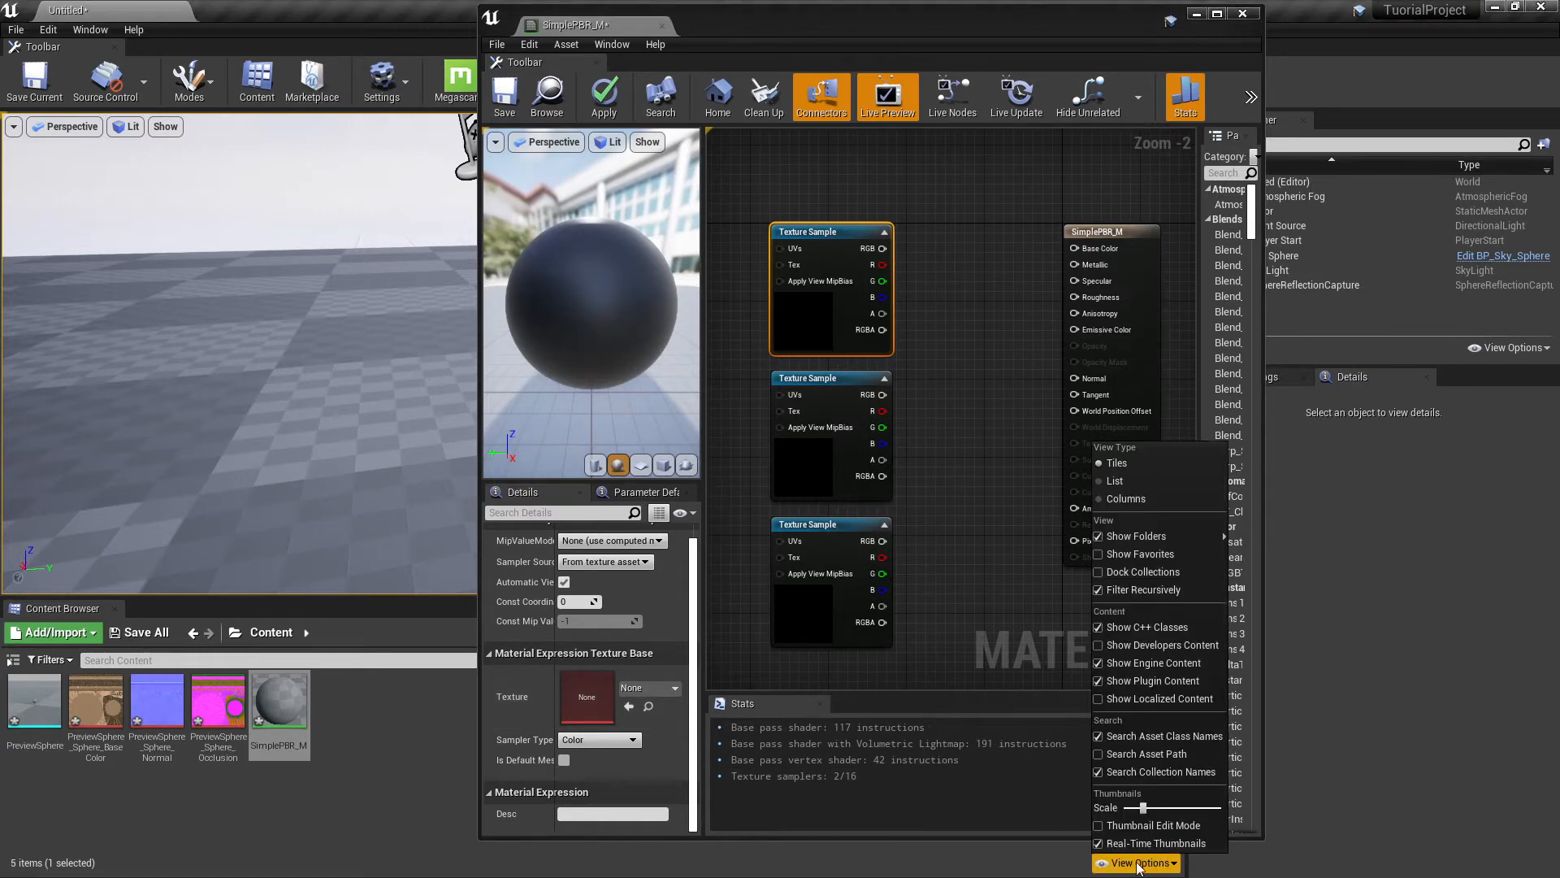
{"action": "left_click", "coordinate": [1132, 864]}
{"action": "left_click_drag", "start_coordinate": [814, 35], "coordinate": [616, 36]}
{"action": "left_click", "coordinate": [1136, 863]}
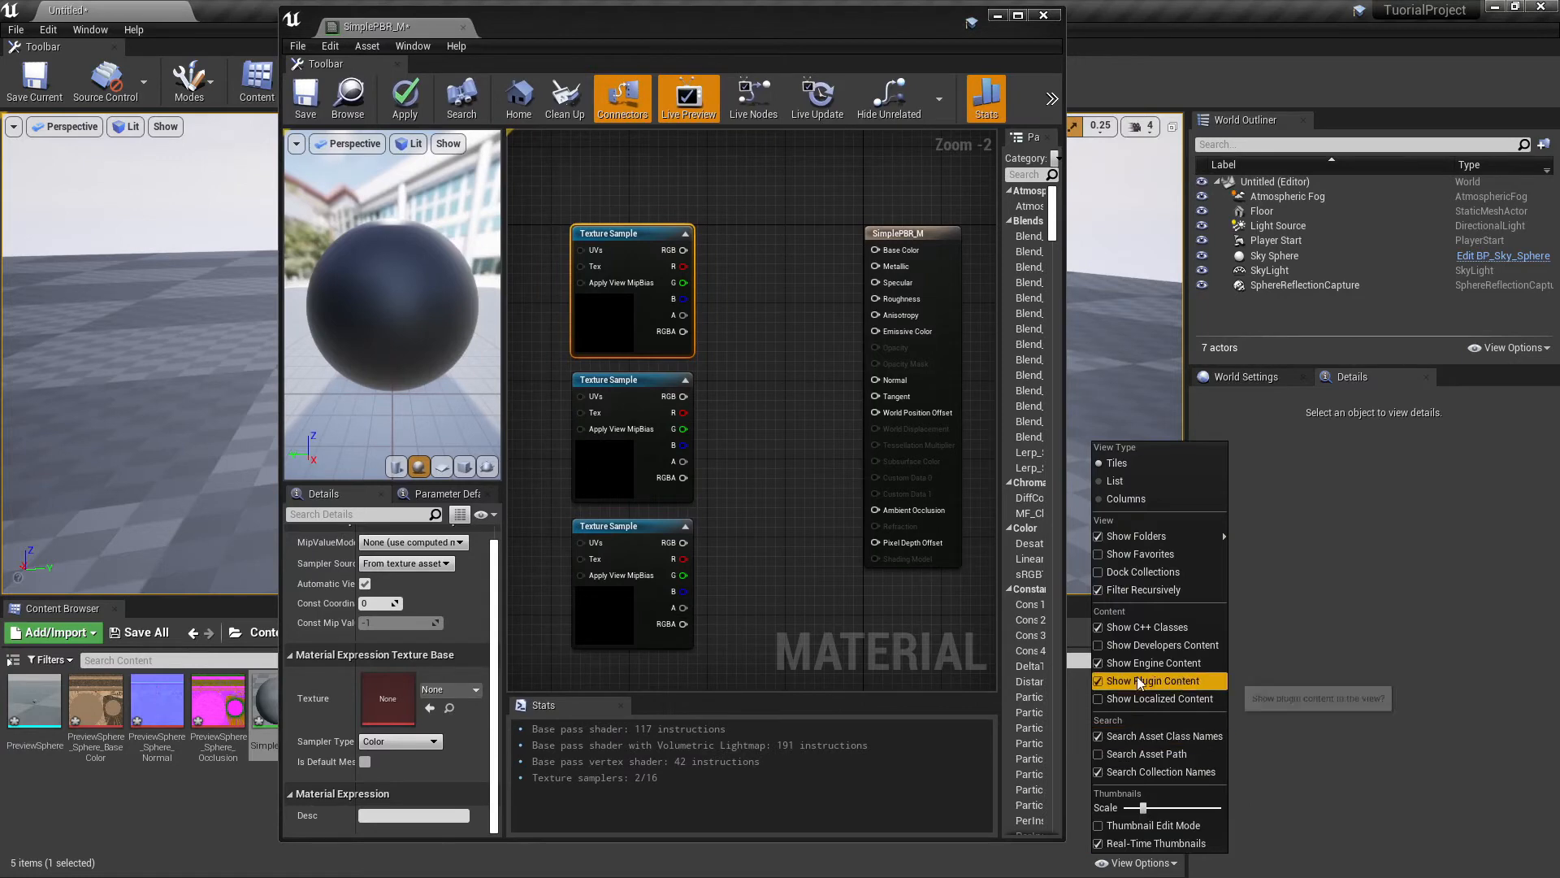
{"action": "left_click", "coordinate": [714, 253]}
Search for "color" and assign the Color_checker texture to the top Texture Sample node.
{"action": "left_click", "coordinate": [576, 309]}
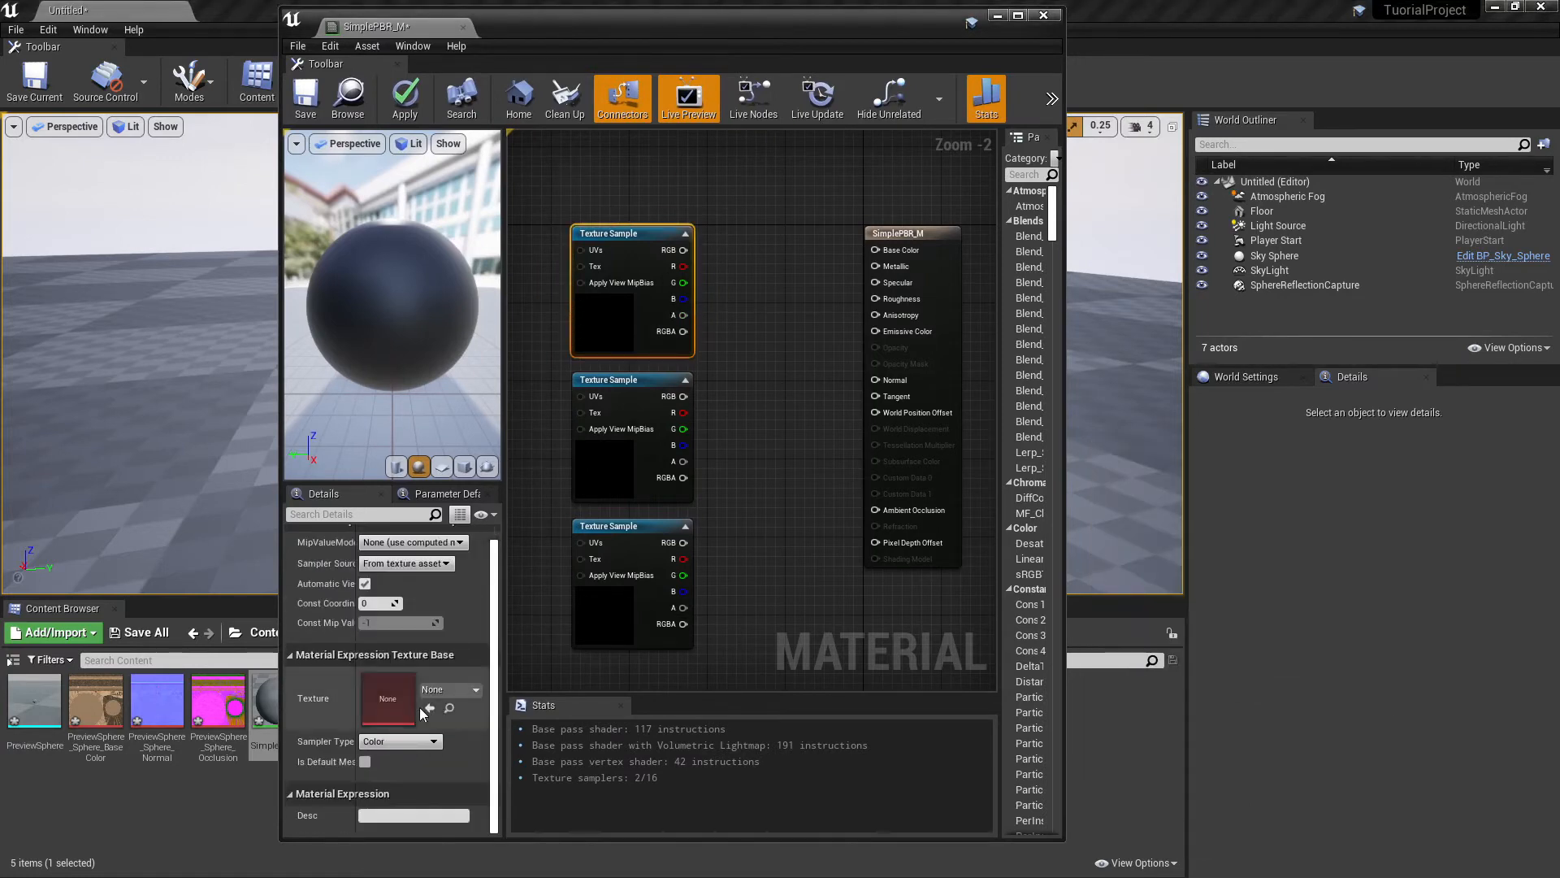
{"action": "left_click", "coordinate": [450, 688]}
{"action": "type", "text": "color"}
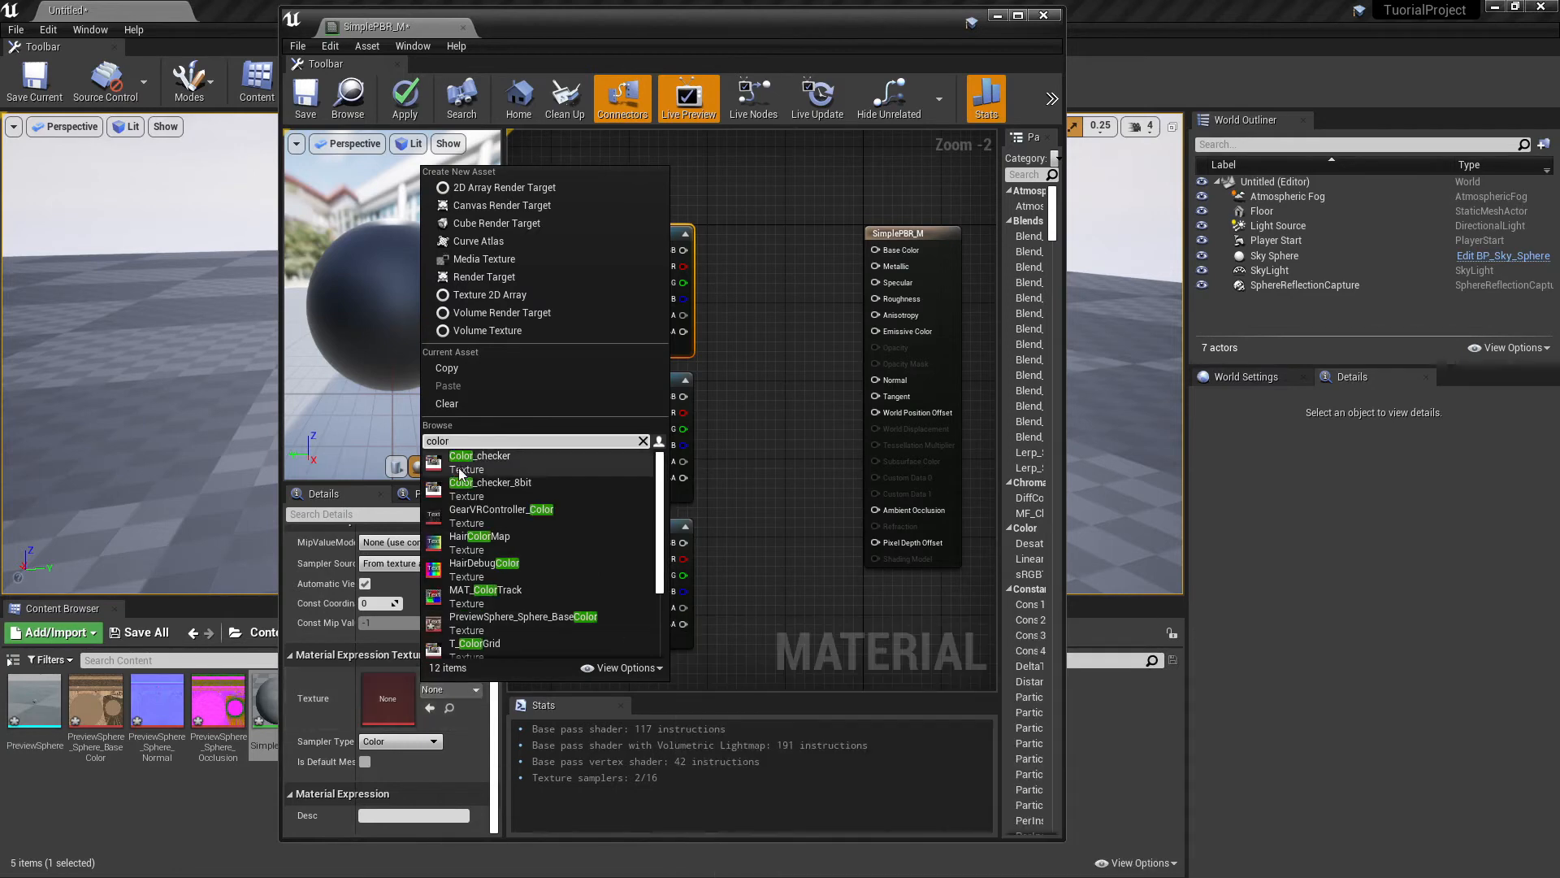
{"action": "left_click", "coordinate": [500, 464]}
{"action": "left_click", "coordinate": [749, 467]}
Connect the top Texture Sample's RGB output to the material's Base Color input.
{"action": "right_click_drag", "start_coordinate": [749, 476], "coordinate": [781, 472]}
{"action": "right_click_drag", "start_coordinate": [680, 295], "coordinate": [630, 307]}
{"action": "left_click_drag", "start_coordinate": [693, 260], "coordinate": [886, 260]}
{"action": "left_click", "coordinate": [641, 333]}
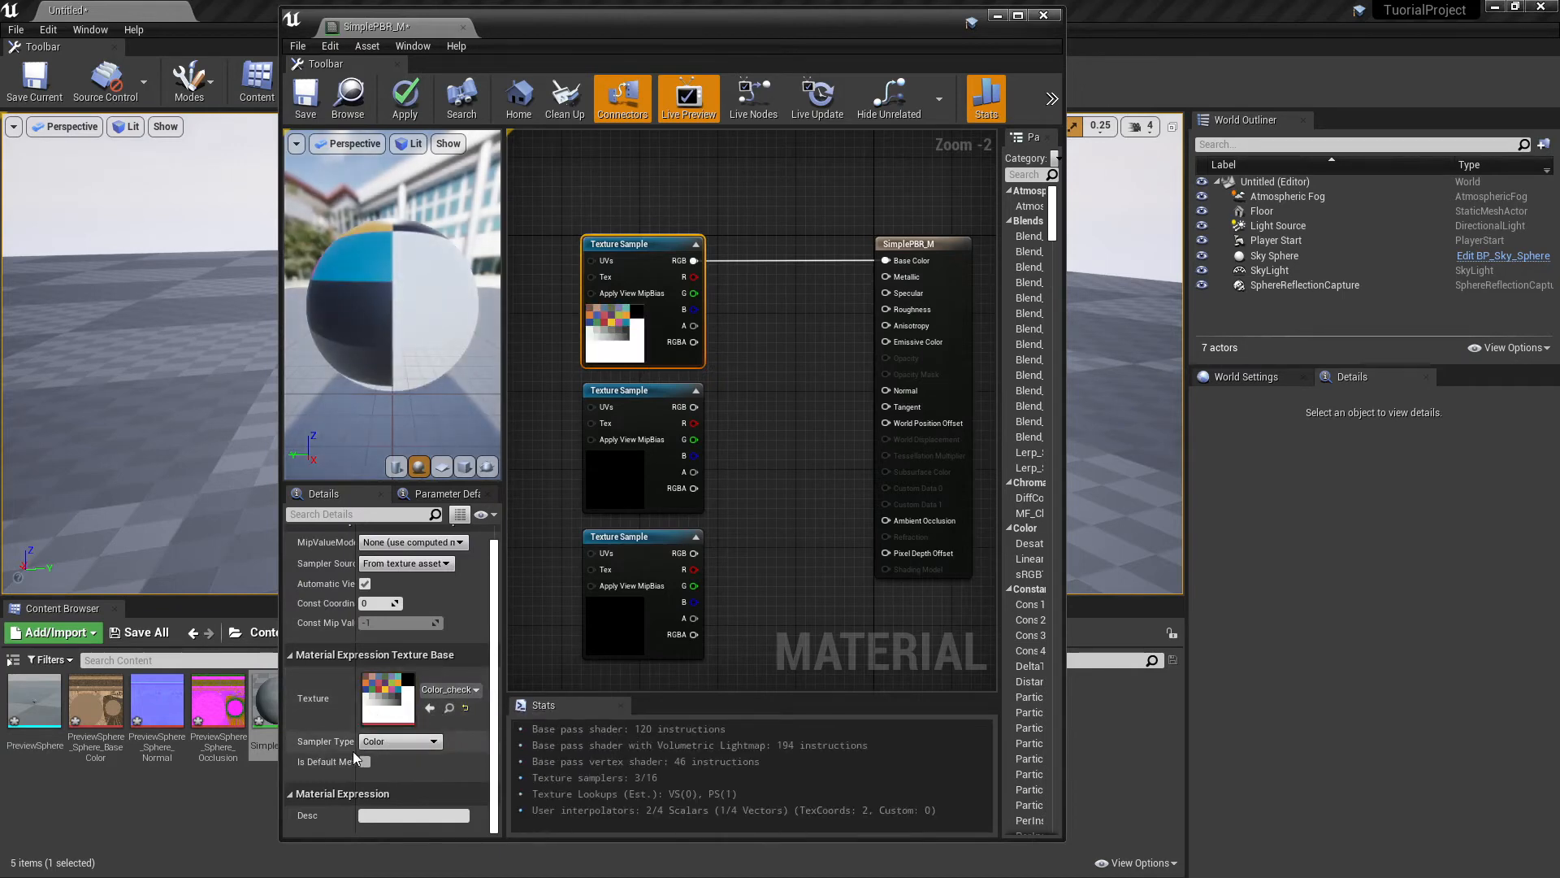
{"action": "left_click", "coordinate": [768, 428]}
Assign the 127grey texture to the middle Texture Sample node.
{"action": "left_click", "coordinate": [622, 484]}
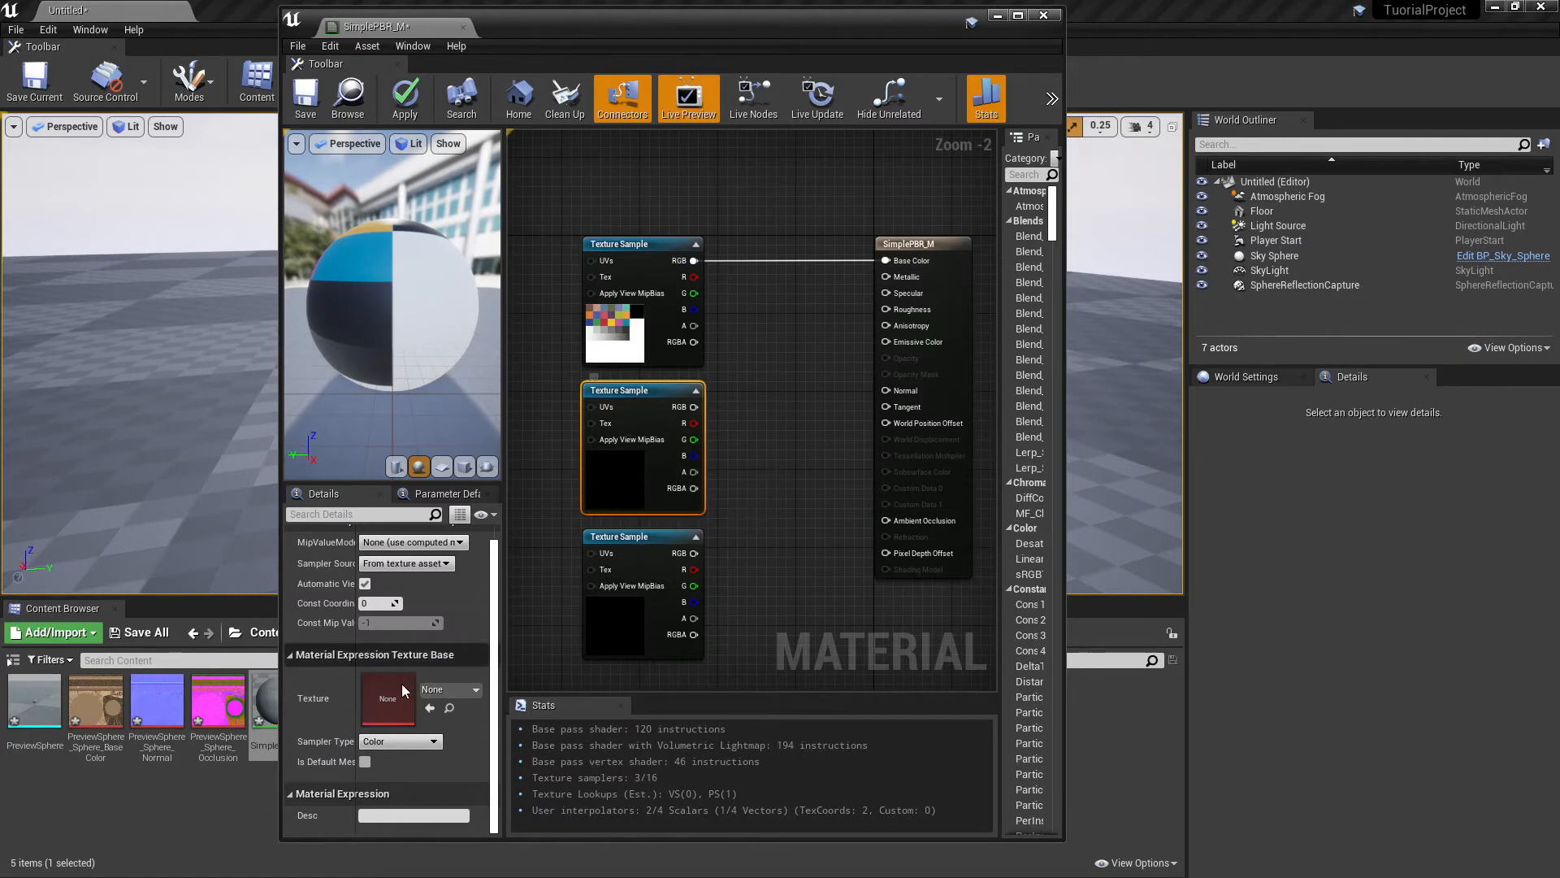
{"action": "left_click", "coordinate": [451, 689]}
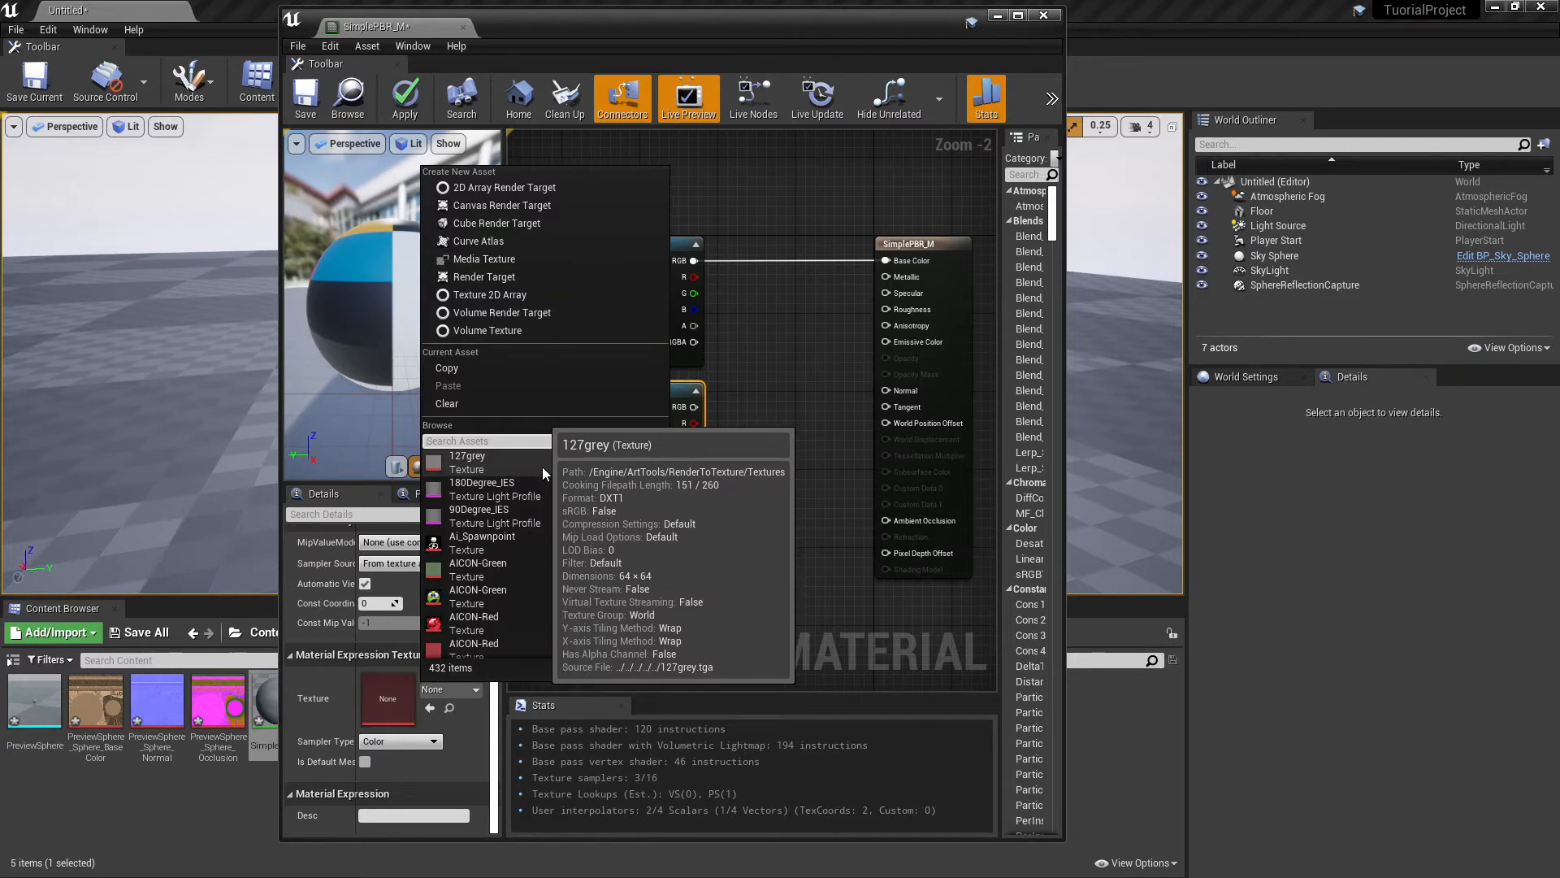
{"action": "left_click", "coordinate": [542, 467]}
{"action": "left_click", "coordinate": [763, 461]}
Connect the middle Texture Sample's R output to Ambient Occlusion, G to Roughness and B to Metallic.
{"action": "scroll", "coordinate": [686, 440], "scroll_direction": "up", "scroll_amount": 3}
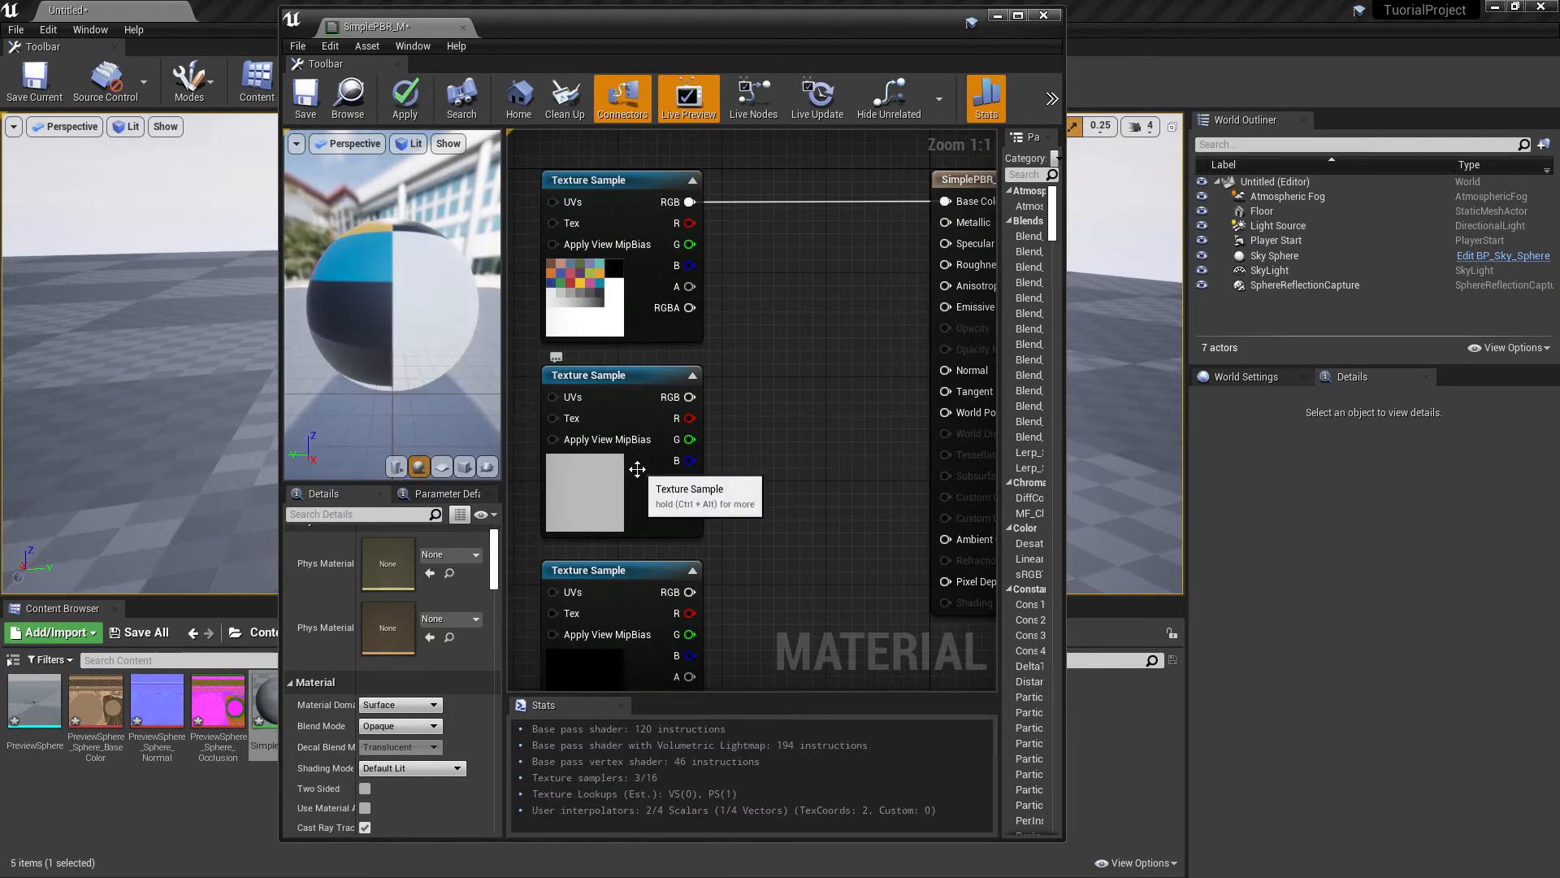
{"action": "right_click_drag", "start_coordinate": [815, 460], "coordinate": [735, 476]}
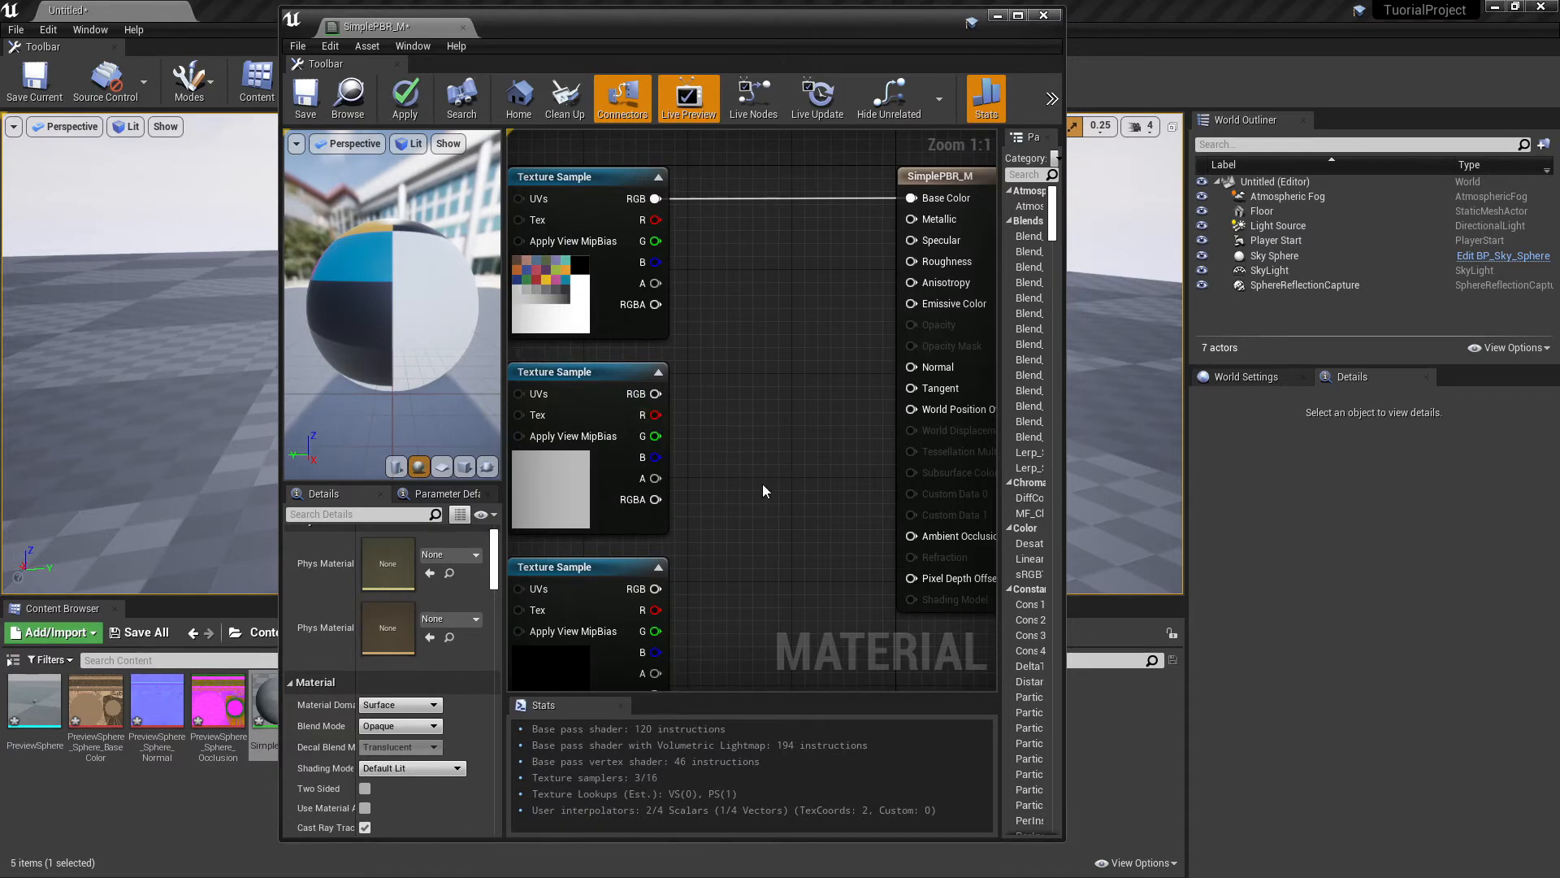
{"action": "left_click_drag", "start_coordinate": [655, 414], "coordinate": [911, 536]}
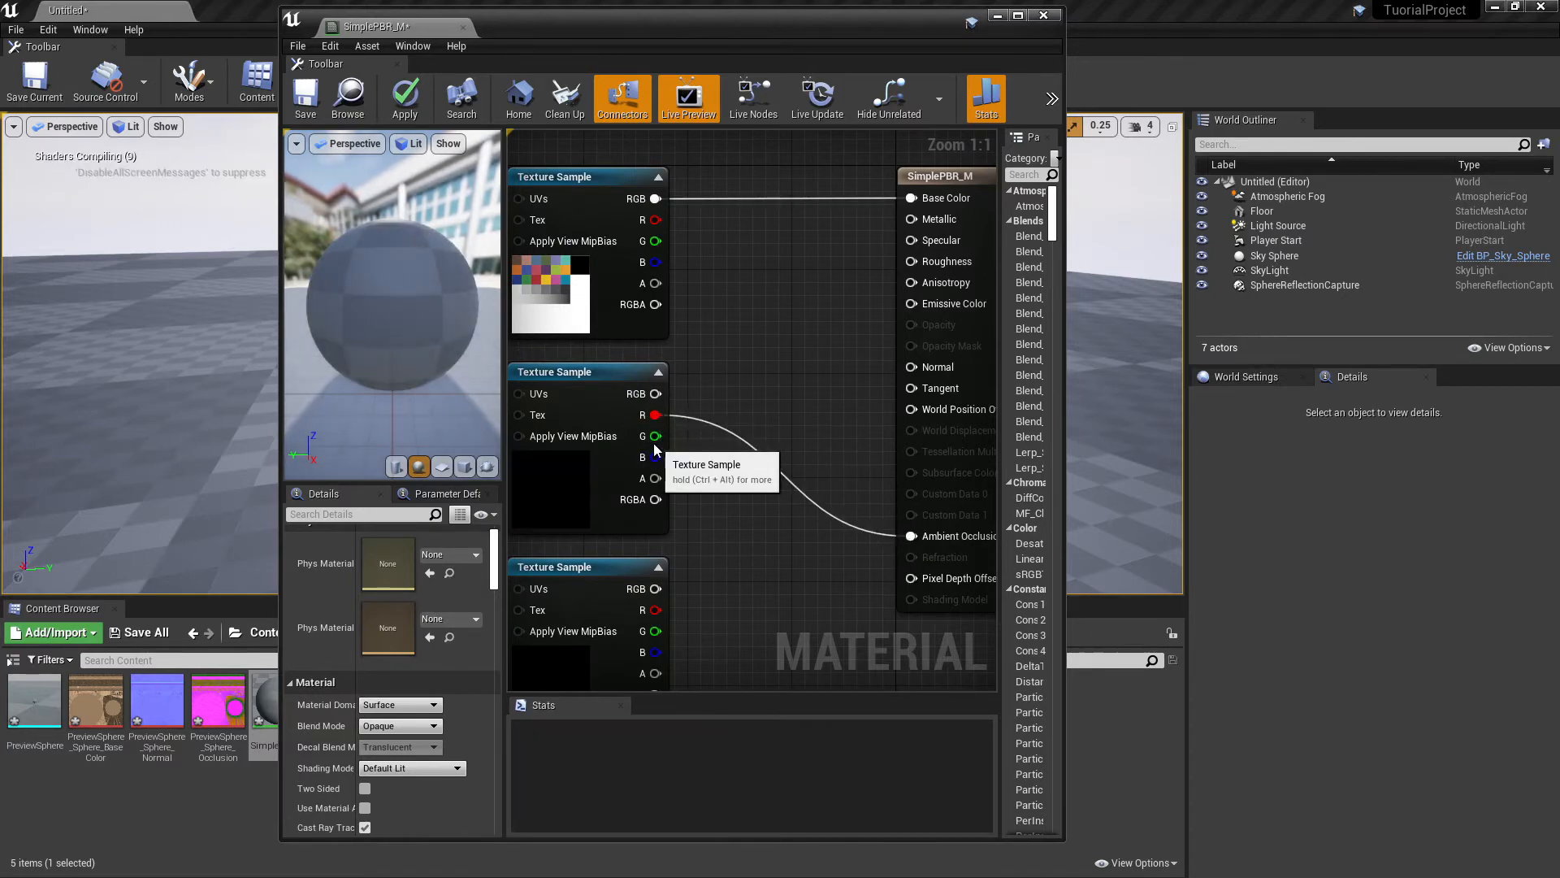
{"action": "left_click_drag", "start_coordinate": [652, 439], "coordinate": [911, 261]}
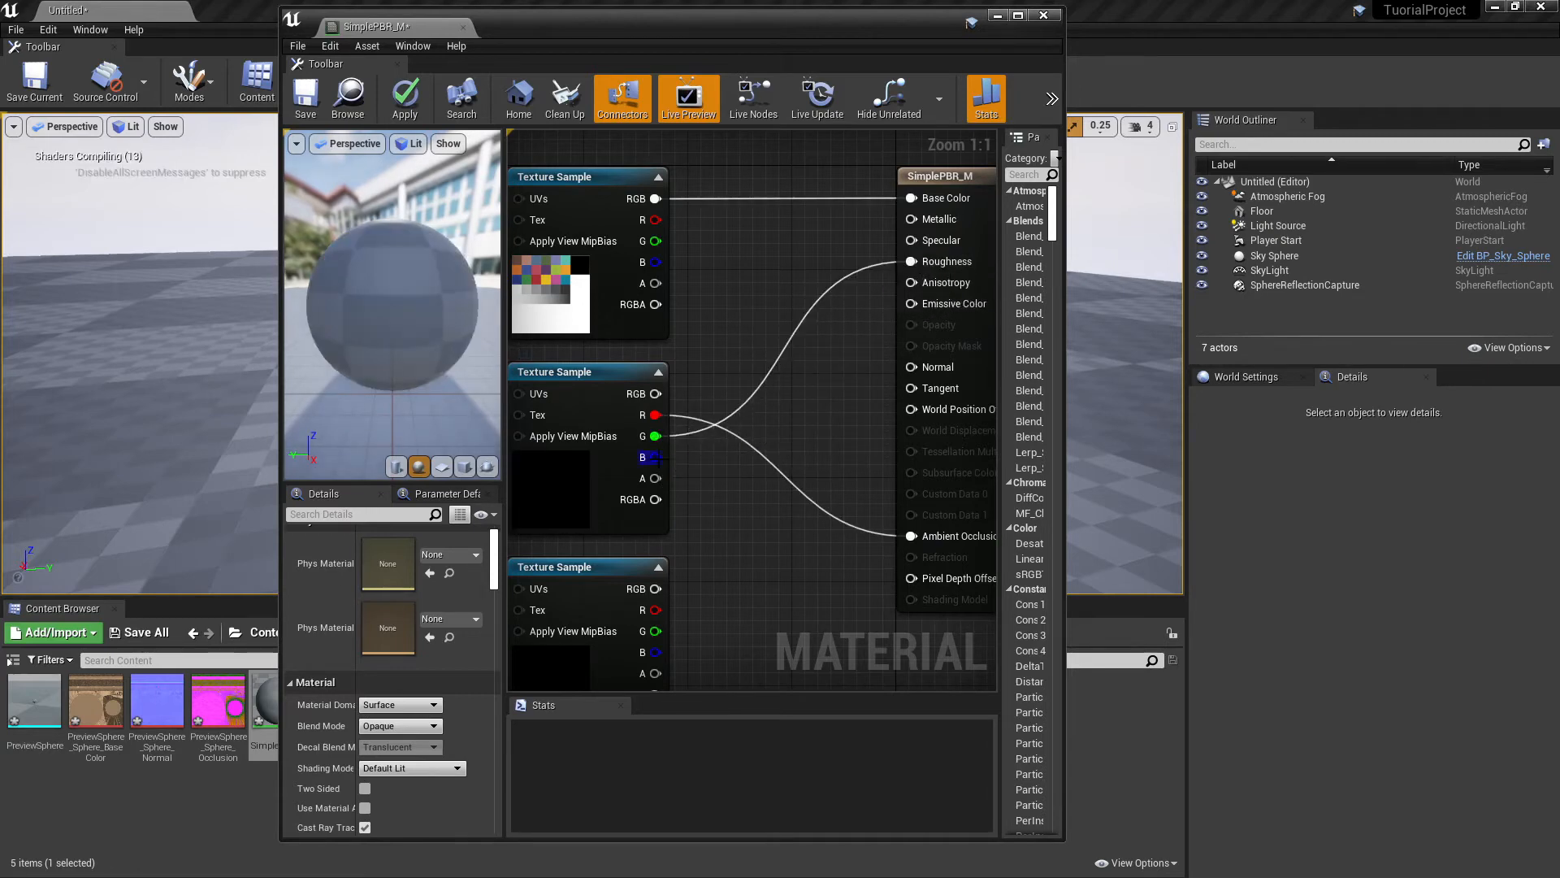
{"action": "left_click_drag", "start_coordinate": [653, 457], "coordinate": [923, 218]}
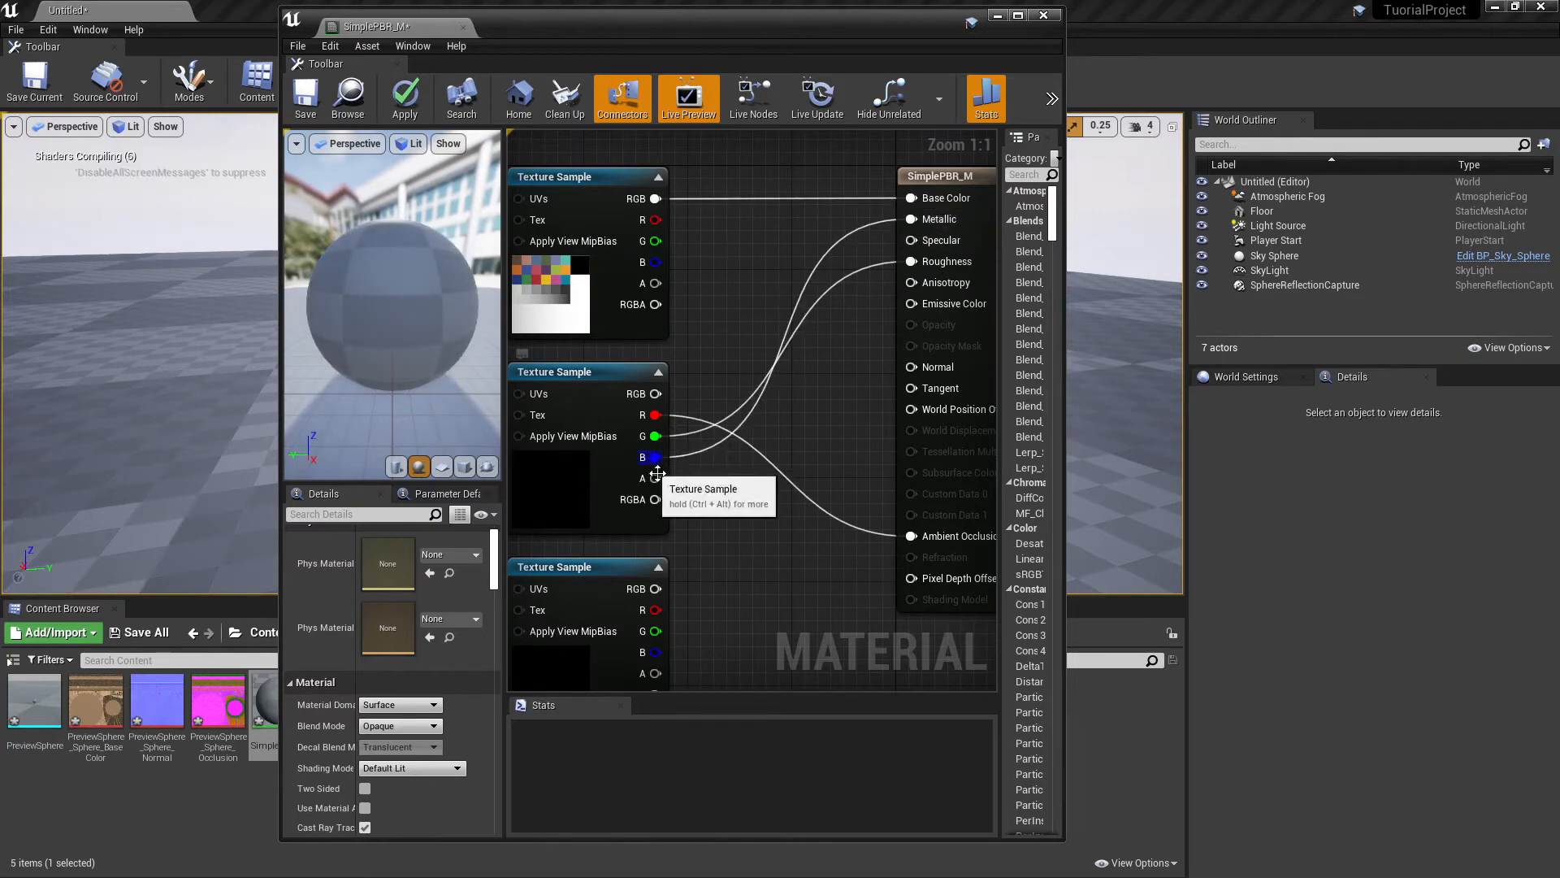
Connect the bottom Texture Sample's RGB output to the material's Normal input.
{"action": "scroll", "coordinate": [748, 481], "scroll_direction": "down", "scroll_amount": 1}
{"action": "right_click_drag", "start_coordinate": [766, 538], "coordinate": [746, 557]}
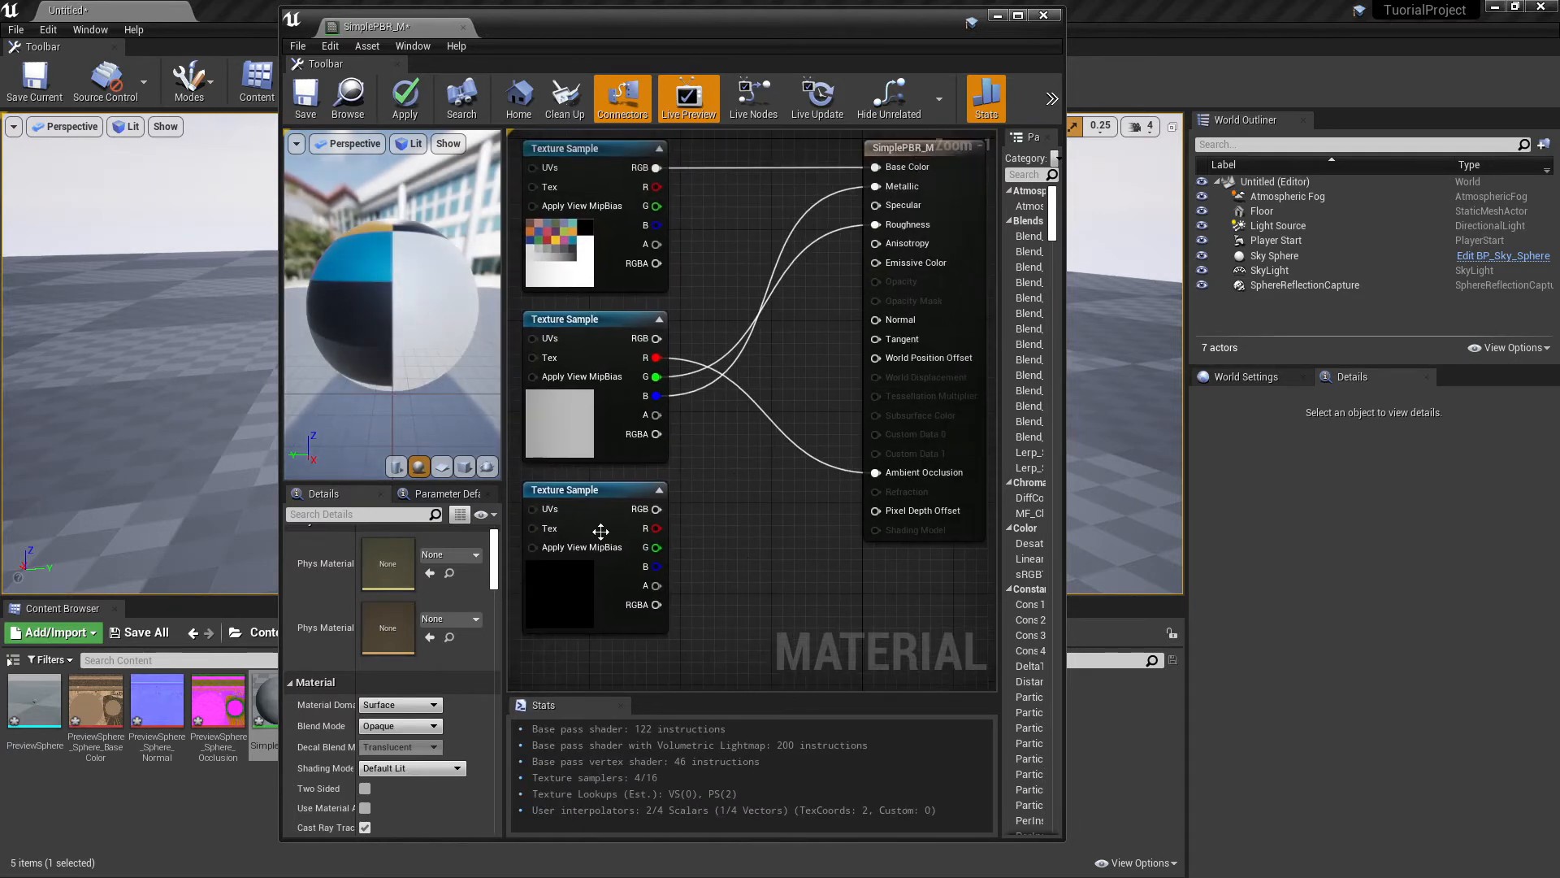
{"action": "left_click_drag", "start_coordinate": [656, 509], "coordinate": [876, 319]}
{"action": "left_click", "coordinate": [619, 537]}
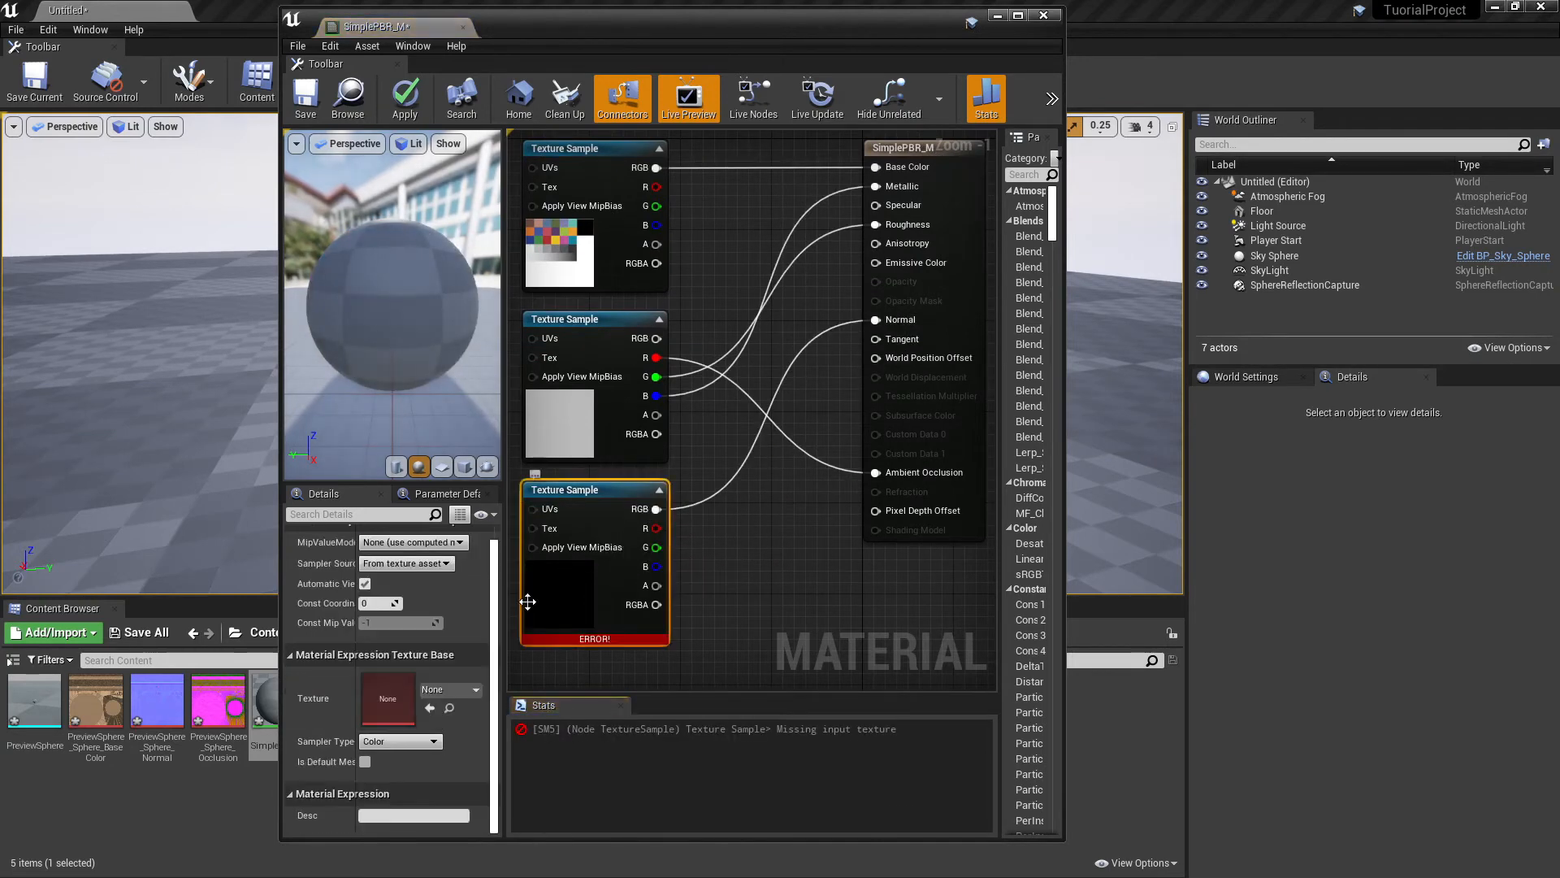
{"action": "left_click", "coordinate": [721, 660]}
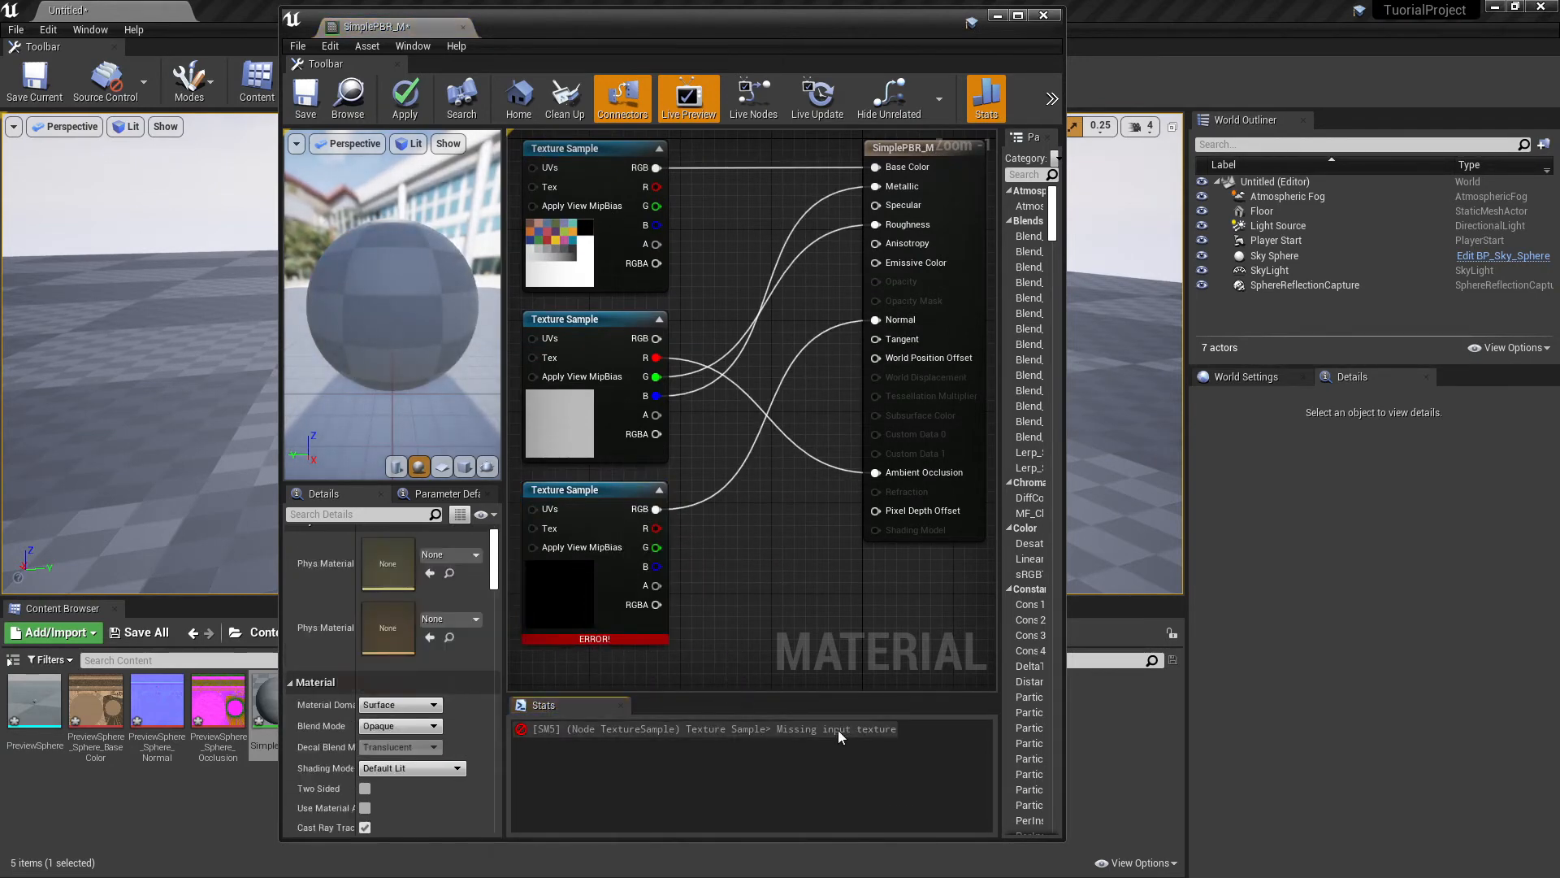
Check the middle Texture Sample's sampler type and assign the FlatNormal texture to the bottom Texture Sample.
{"action": "right_click_drag", "start_coordinate": [598, 595], "coordinate": [659, 586]}
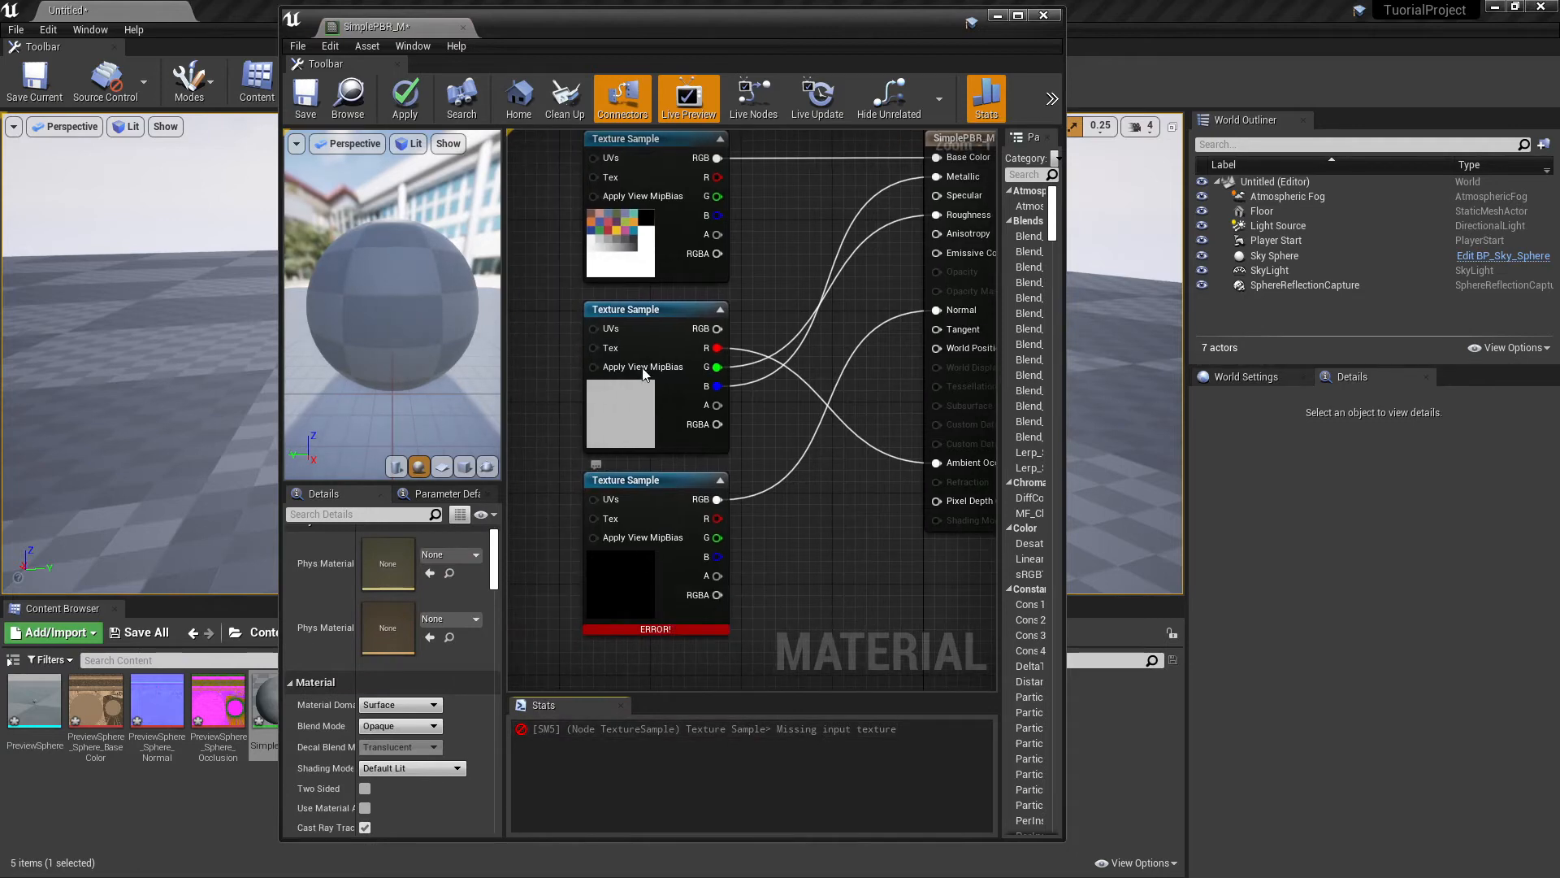
{"action": "left_click", "coordinate": [622, 398]}
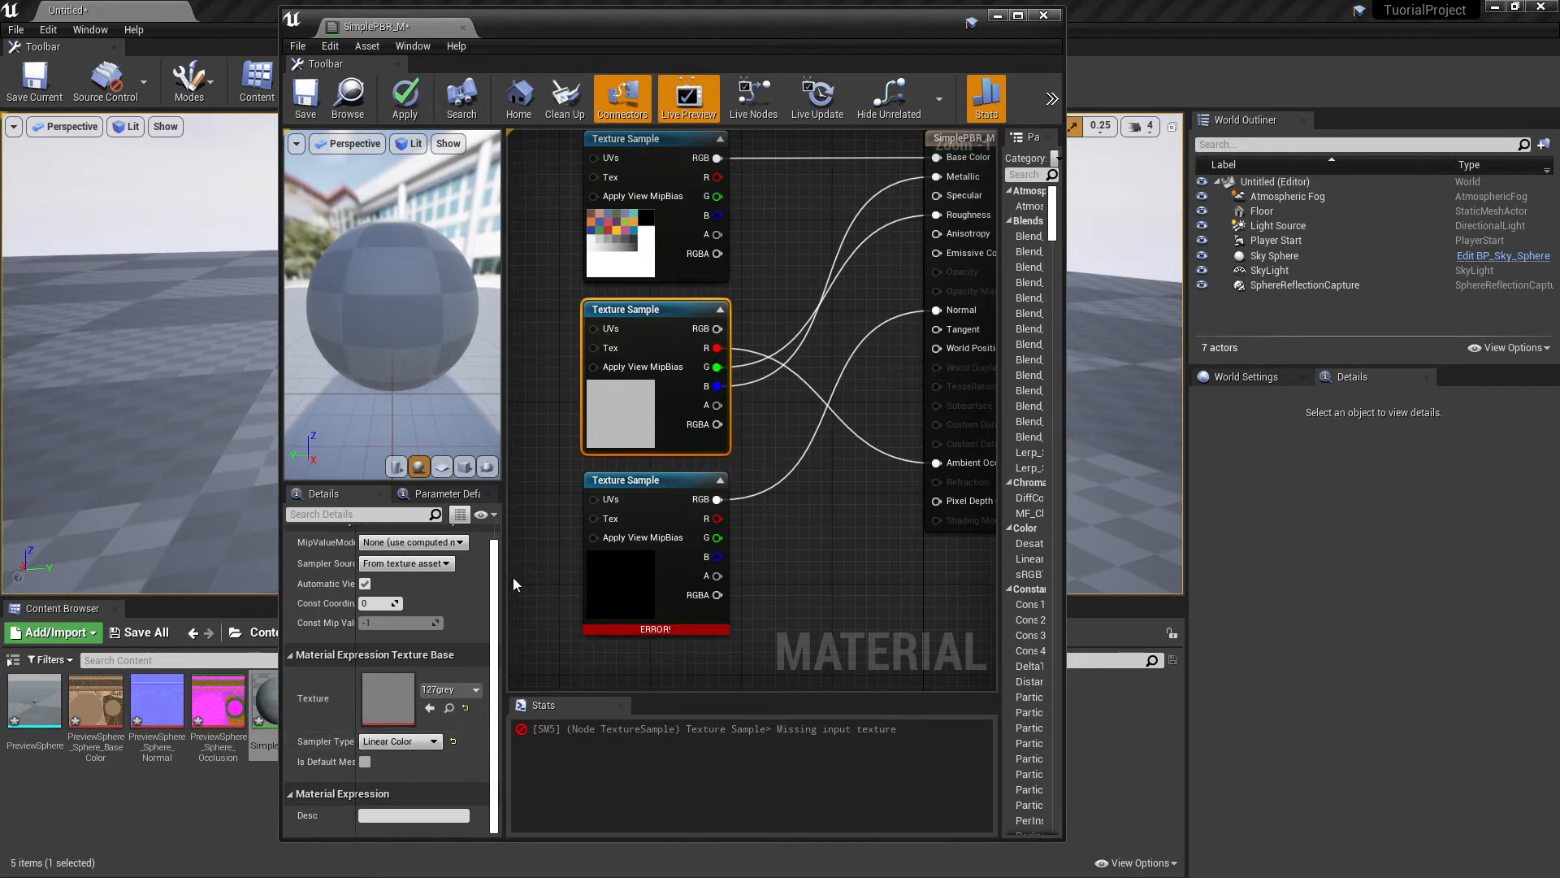
{"action": "left_click", "coordinate": [776, 611]}
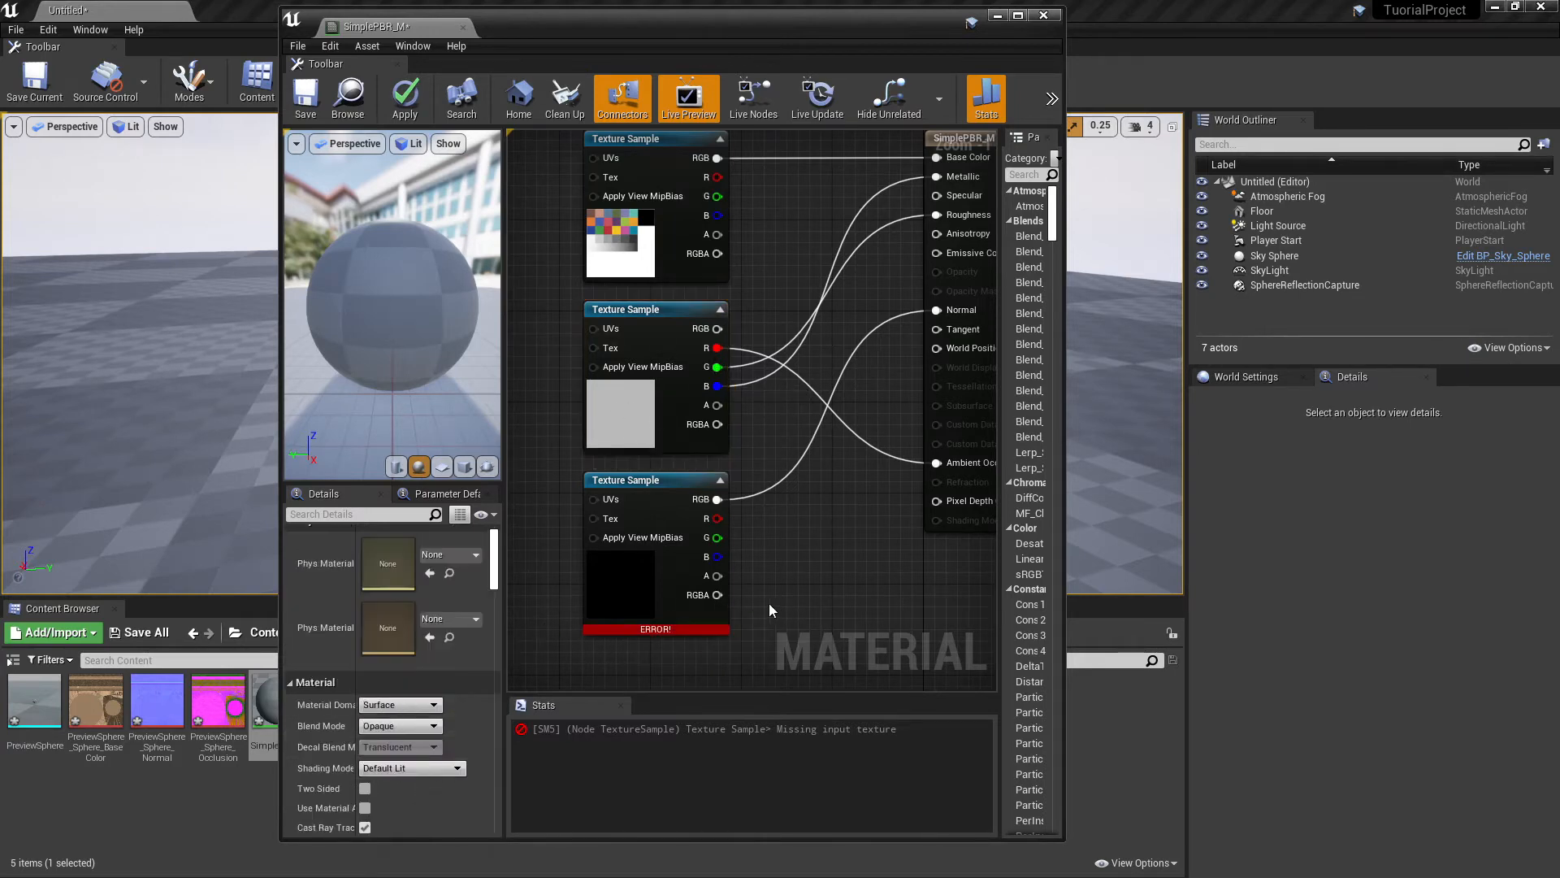
{"action": "left_click", "coordinate": [610, 578]}
{"action": "left_click", "coordinate": [446, 690]}
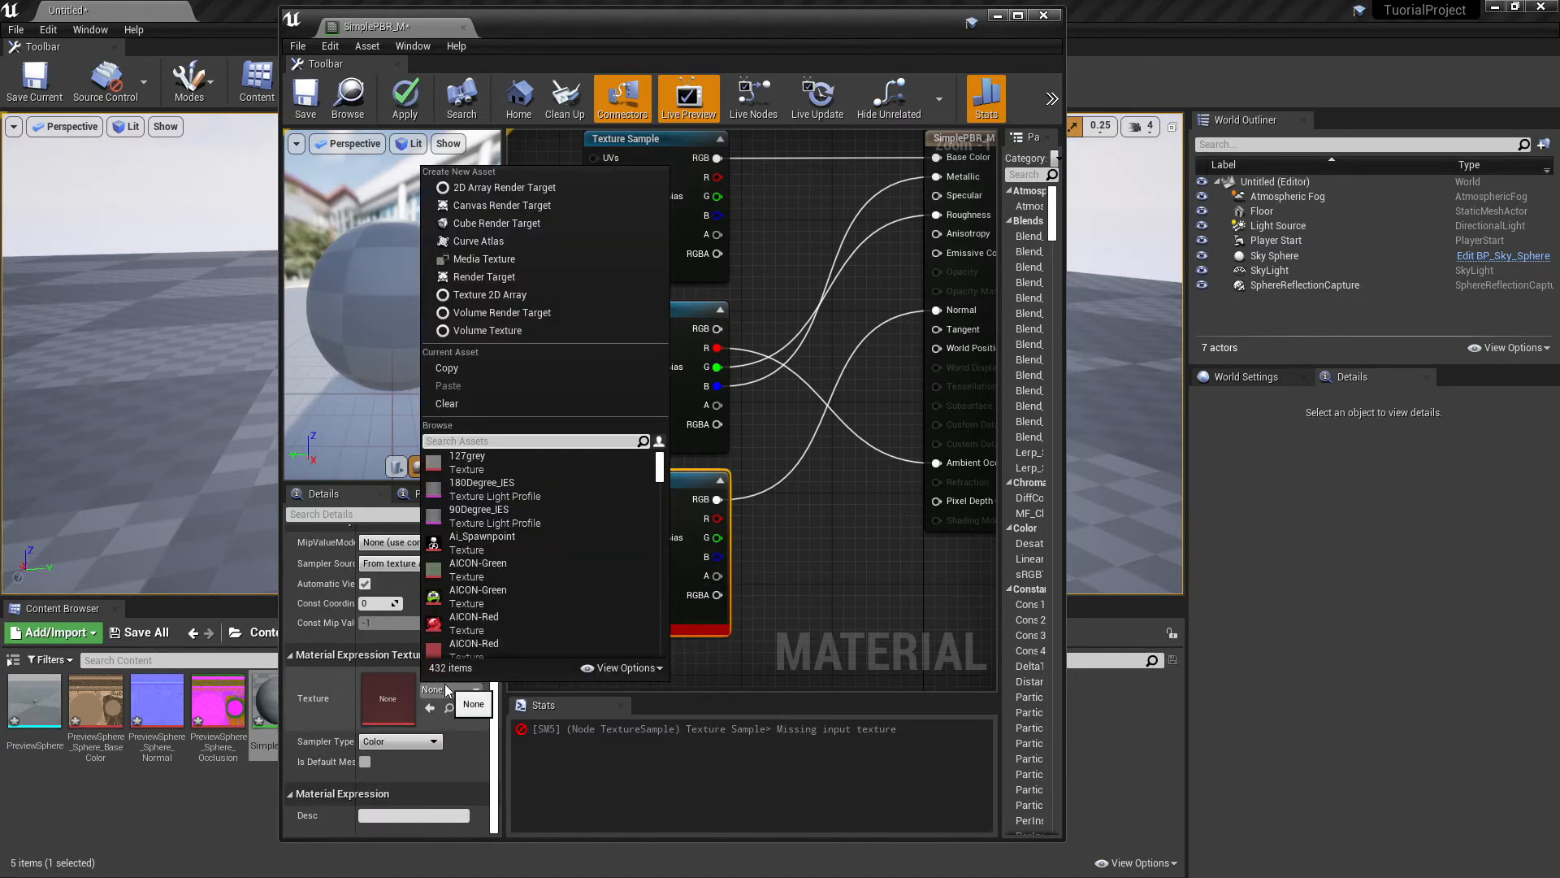
{"action": "type", "text": "flatno"}
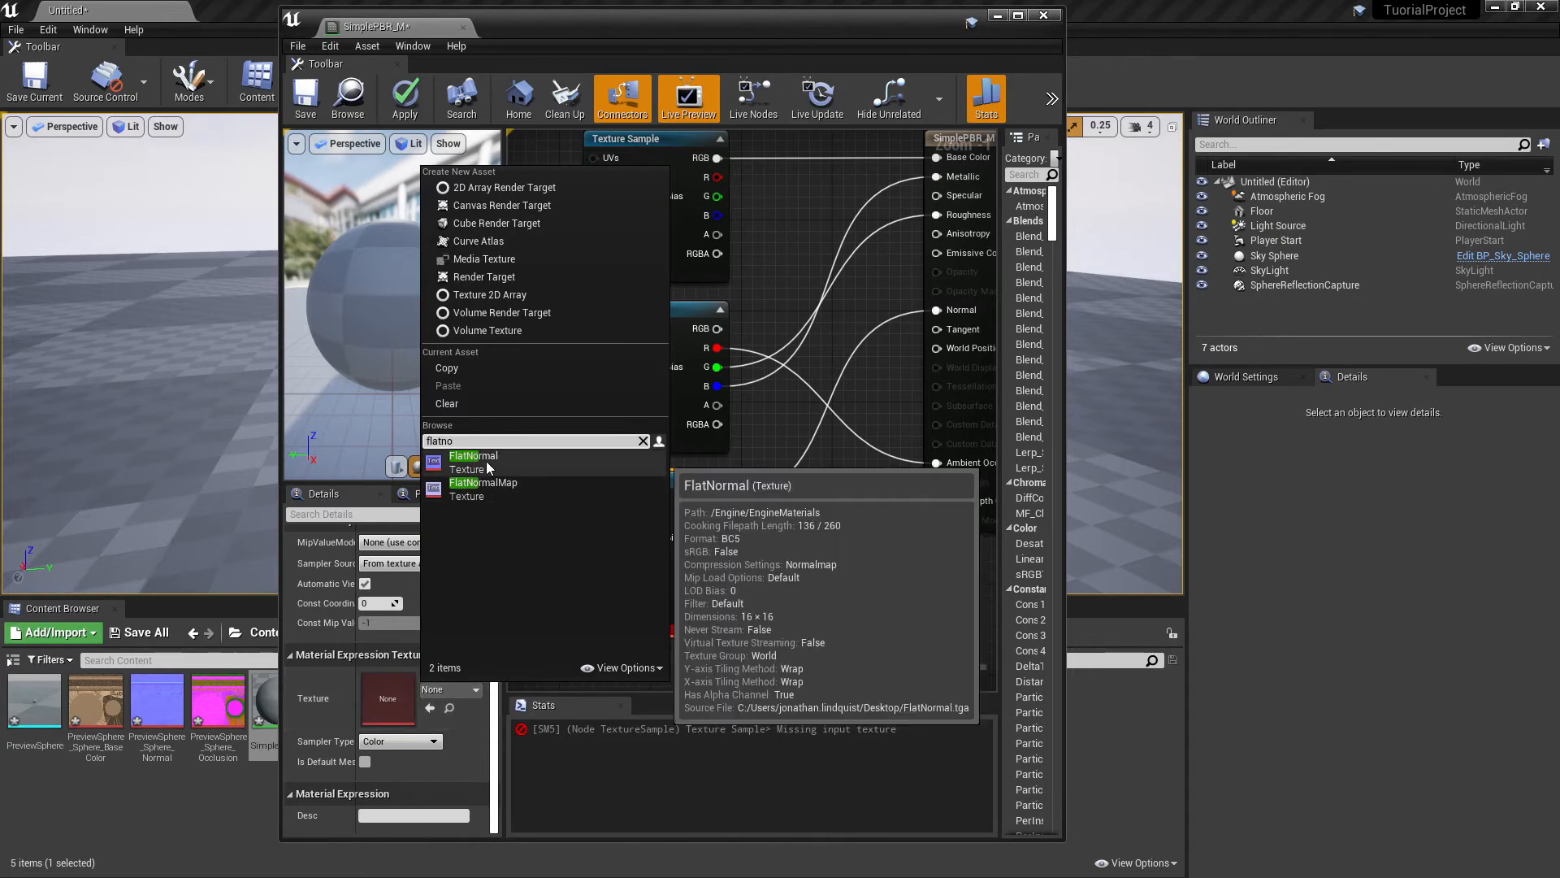
{"action": "left_click", "coordinate": [488, 468]}
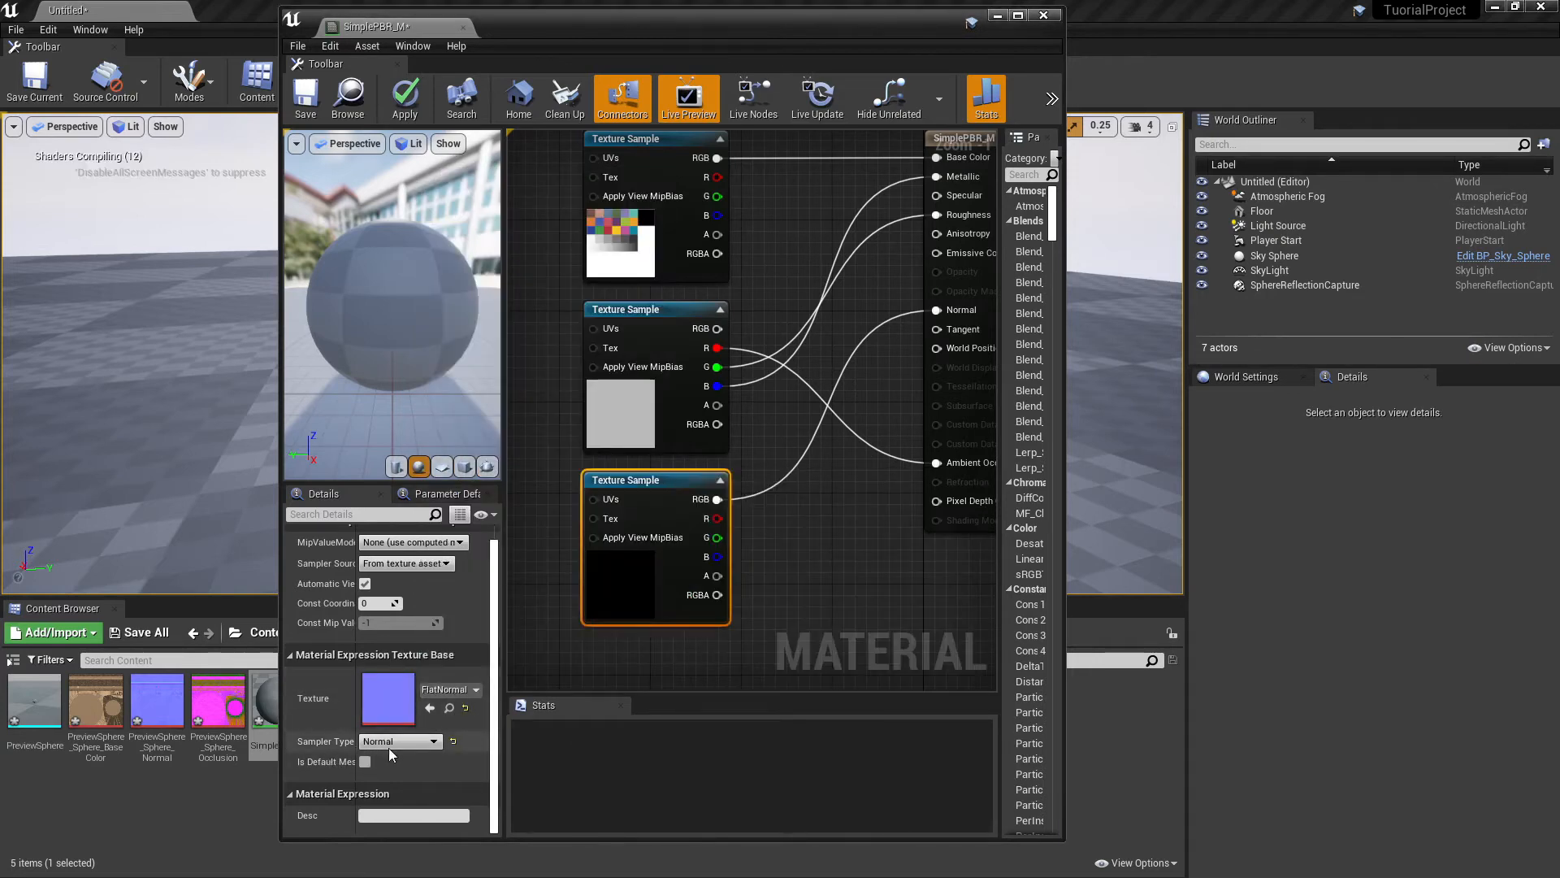
{"action": "left_click", "coordinate": [778, 597]}
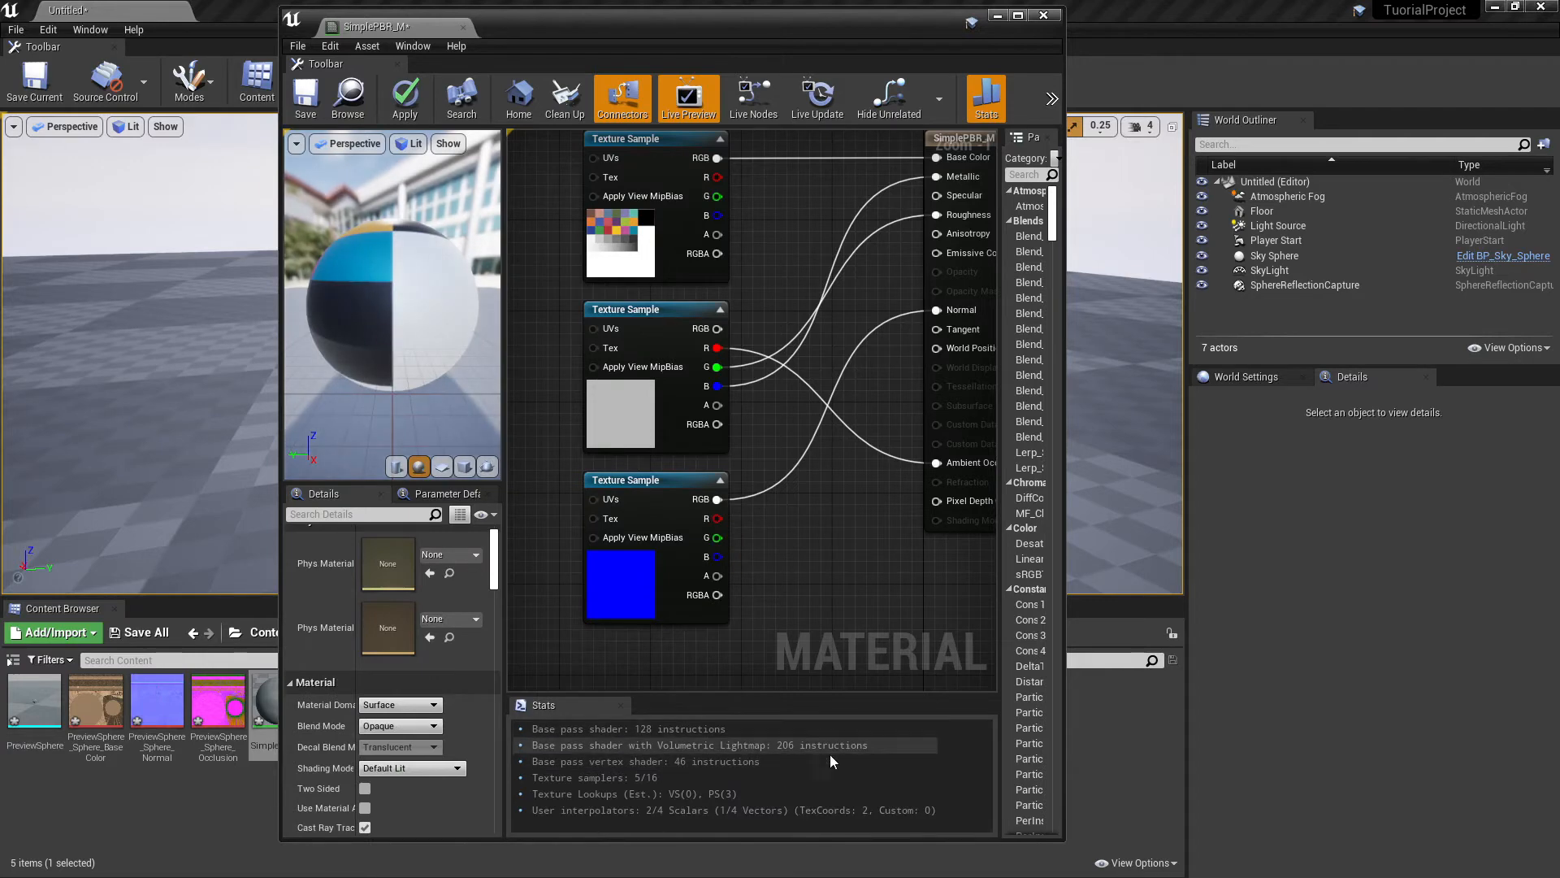
Convert the top Texture Sample into a parameter named "Base Colour Map".
{"action": "mouse_move", "coordinate": [762, 536]}
{"action": "right_mouse_down"}
{"action": "mouse_move", "coordinate": [735, 585]}
{"action": "mouse_move", "coordinate": [717, 557]}
{"action": "mouse_move", "coordinate": [780, 539]}
{"action": "mouse_move", "coordinate": [749, 530]}
{"action": "right_mouse_up"}
{"action": "scroll", "coordinate": [780, 539], "scroll_direction": "down", "scroll_amount": 1}
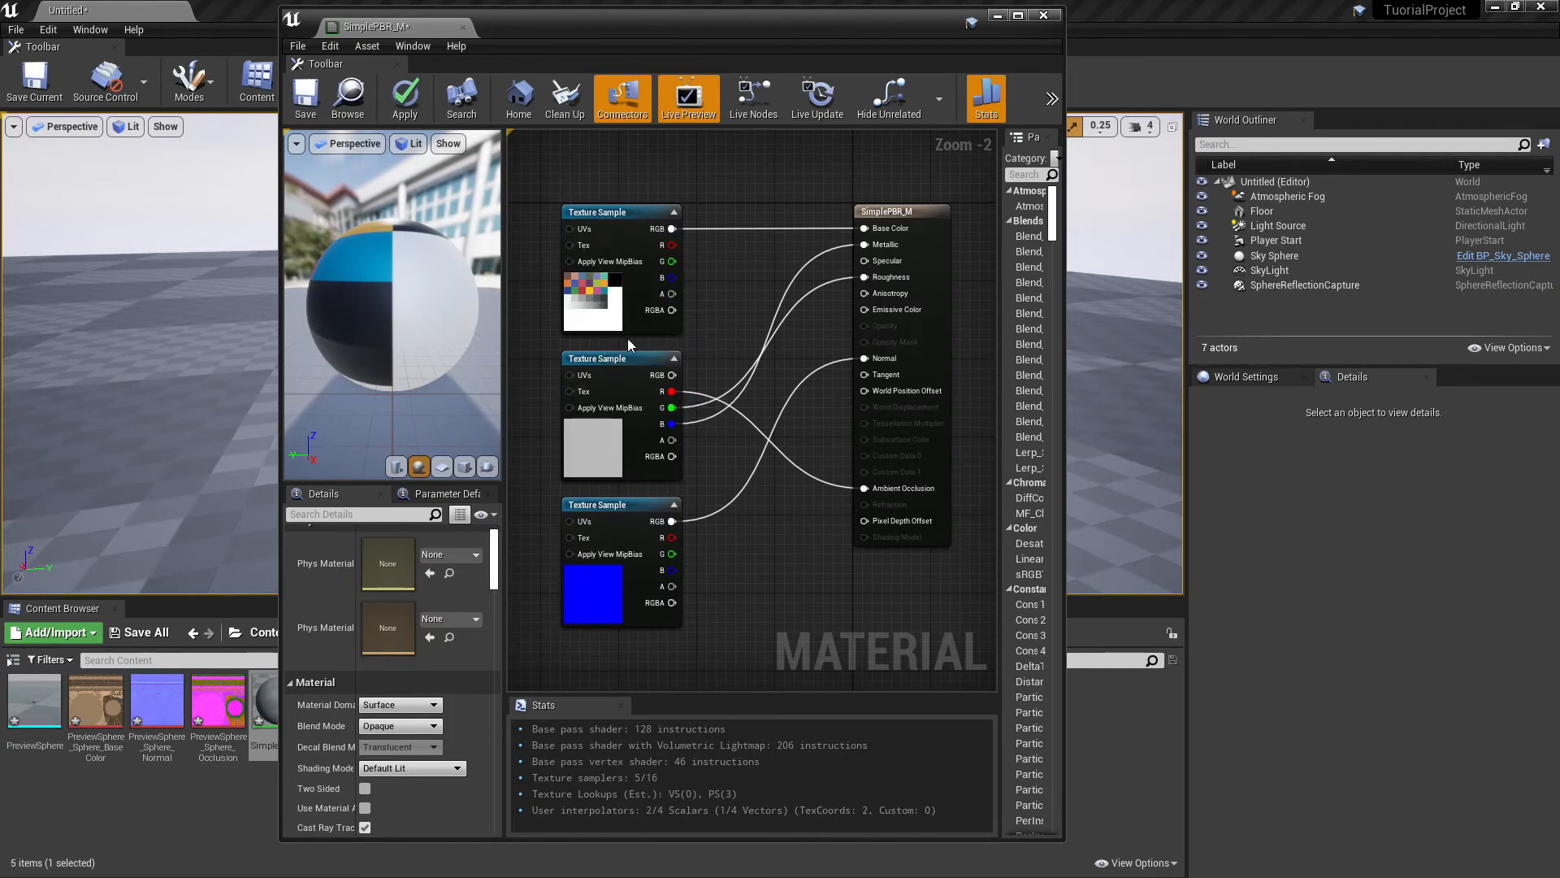
{"action": "right_click", "coordinate": [611, 295]}
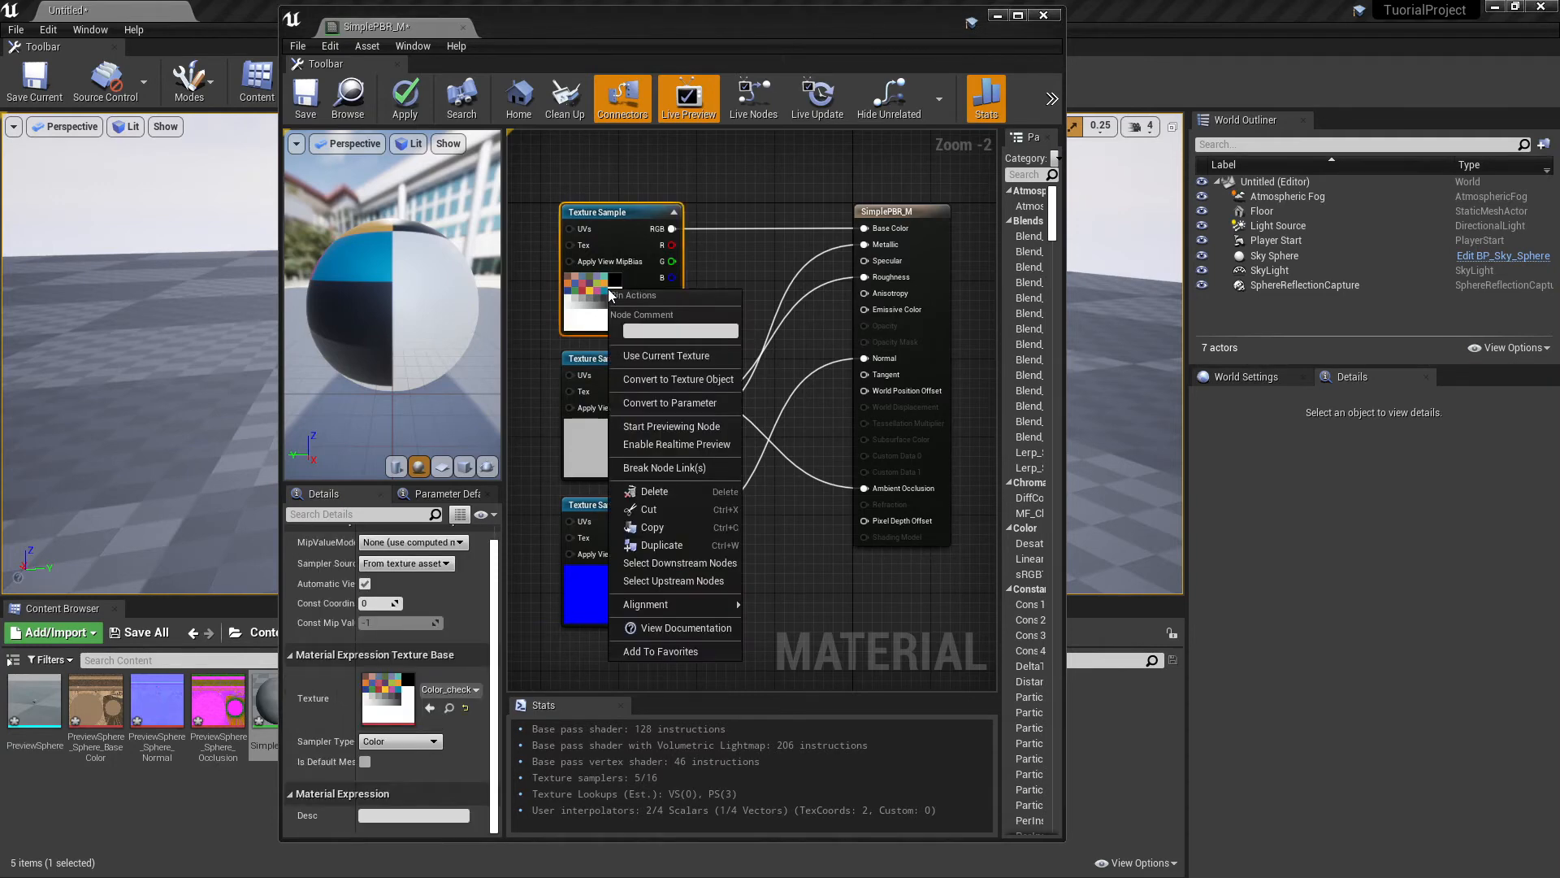
{"action": "left_click", "coordinate": [669, 402]}
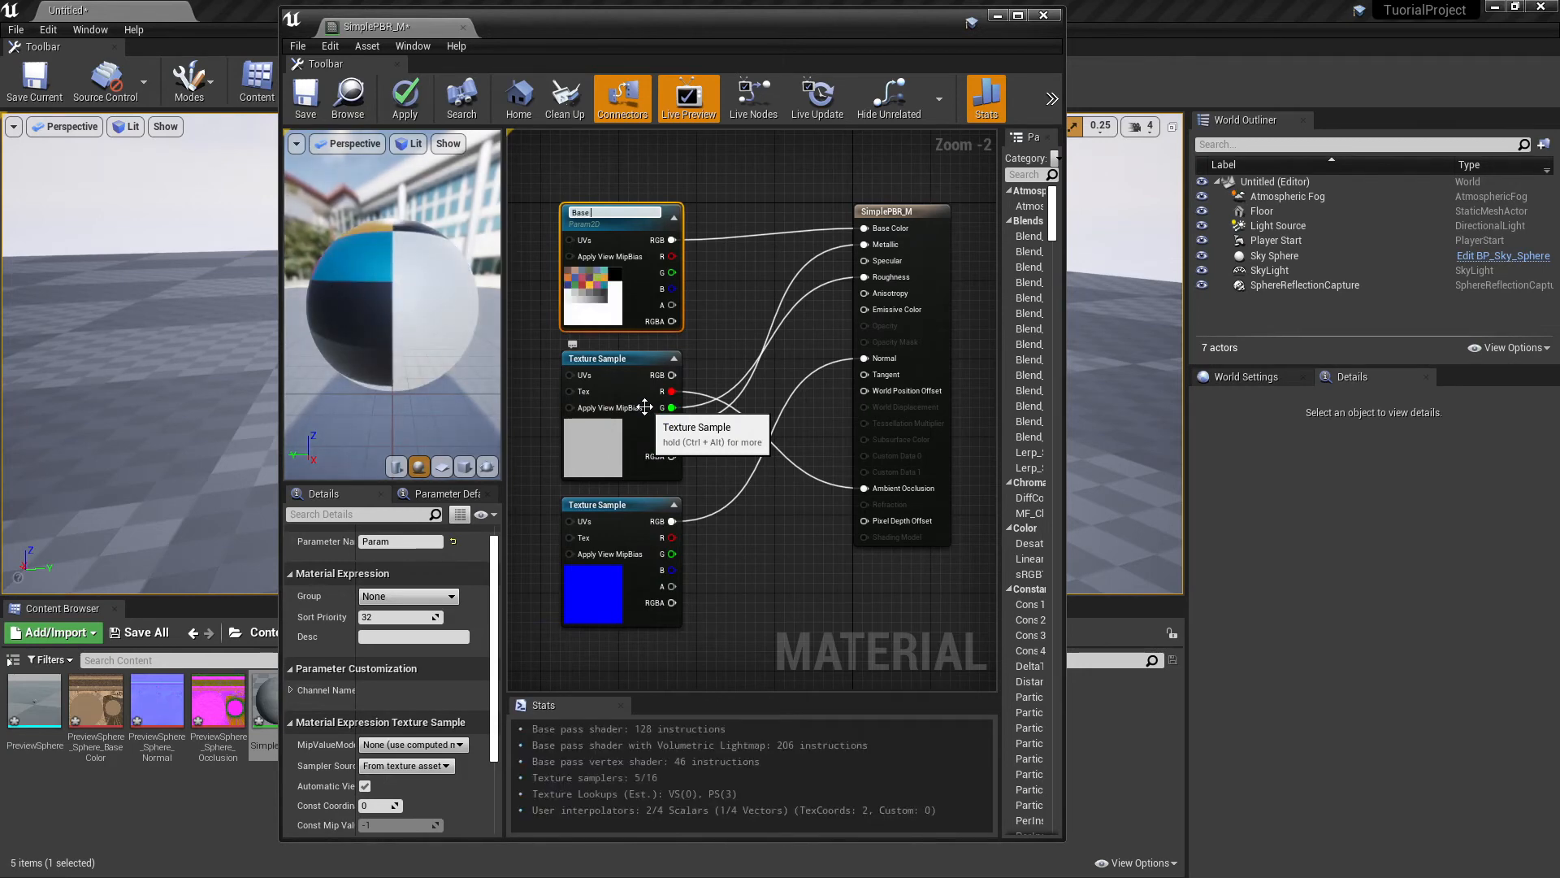
{"action": "type", "text": "Base Colour Map"}
{"action": "key", "text": "Return"}
Convert the middle Texture Sample into a parameter named "ORM Map".
{"action": "right_click", "coordinate": [596, 423]}
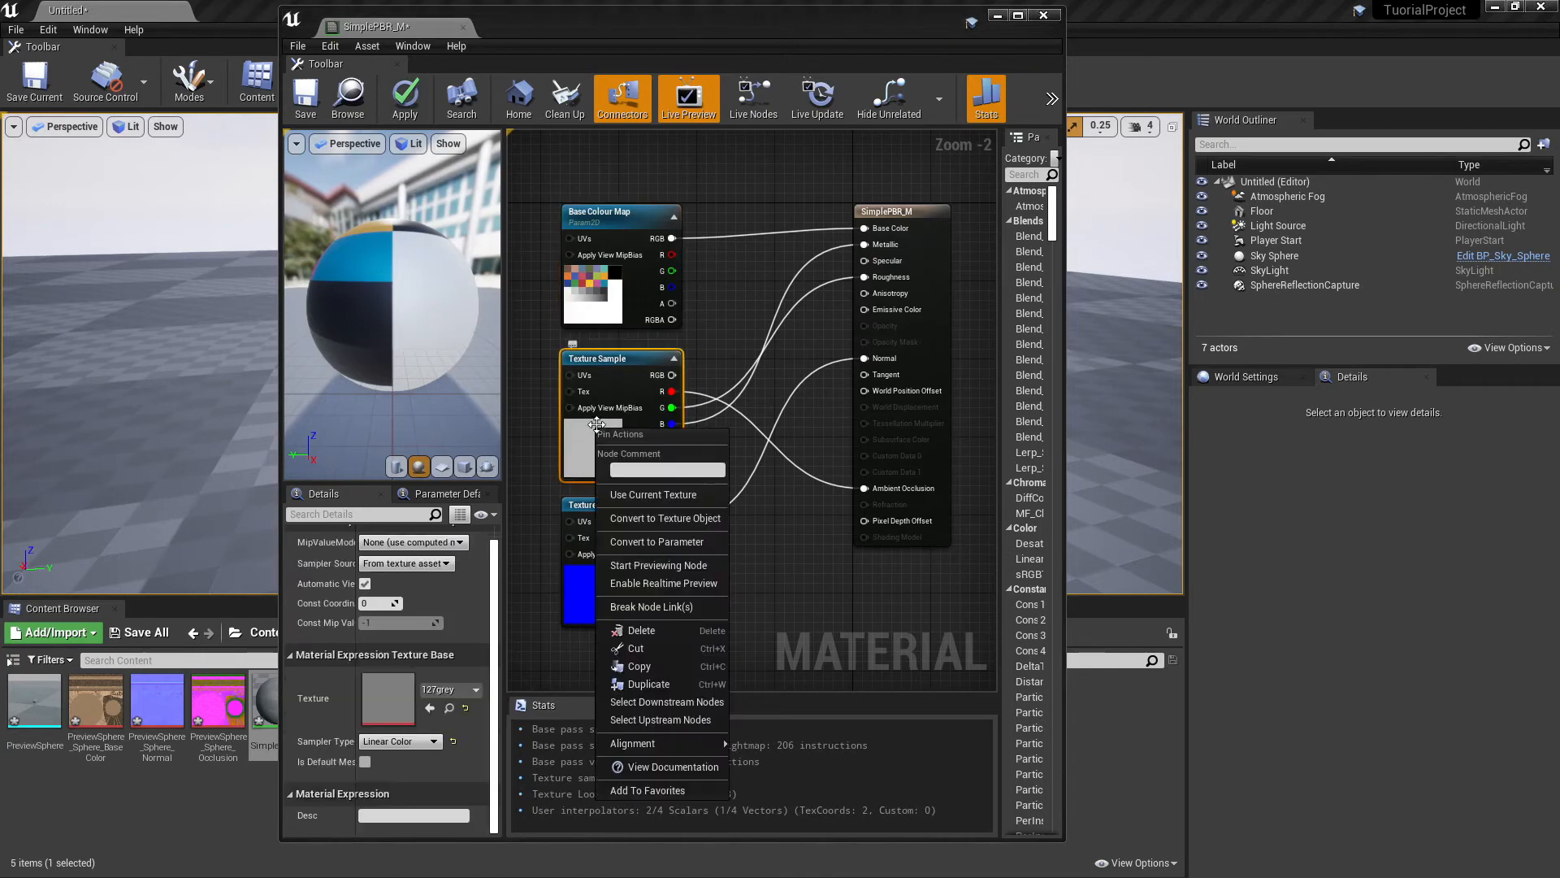
{"action": "left_click", "coordinate": [665, 542]}
{"action": "type", "text": "ORM Map"}
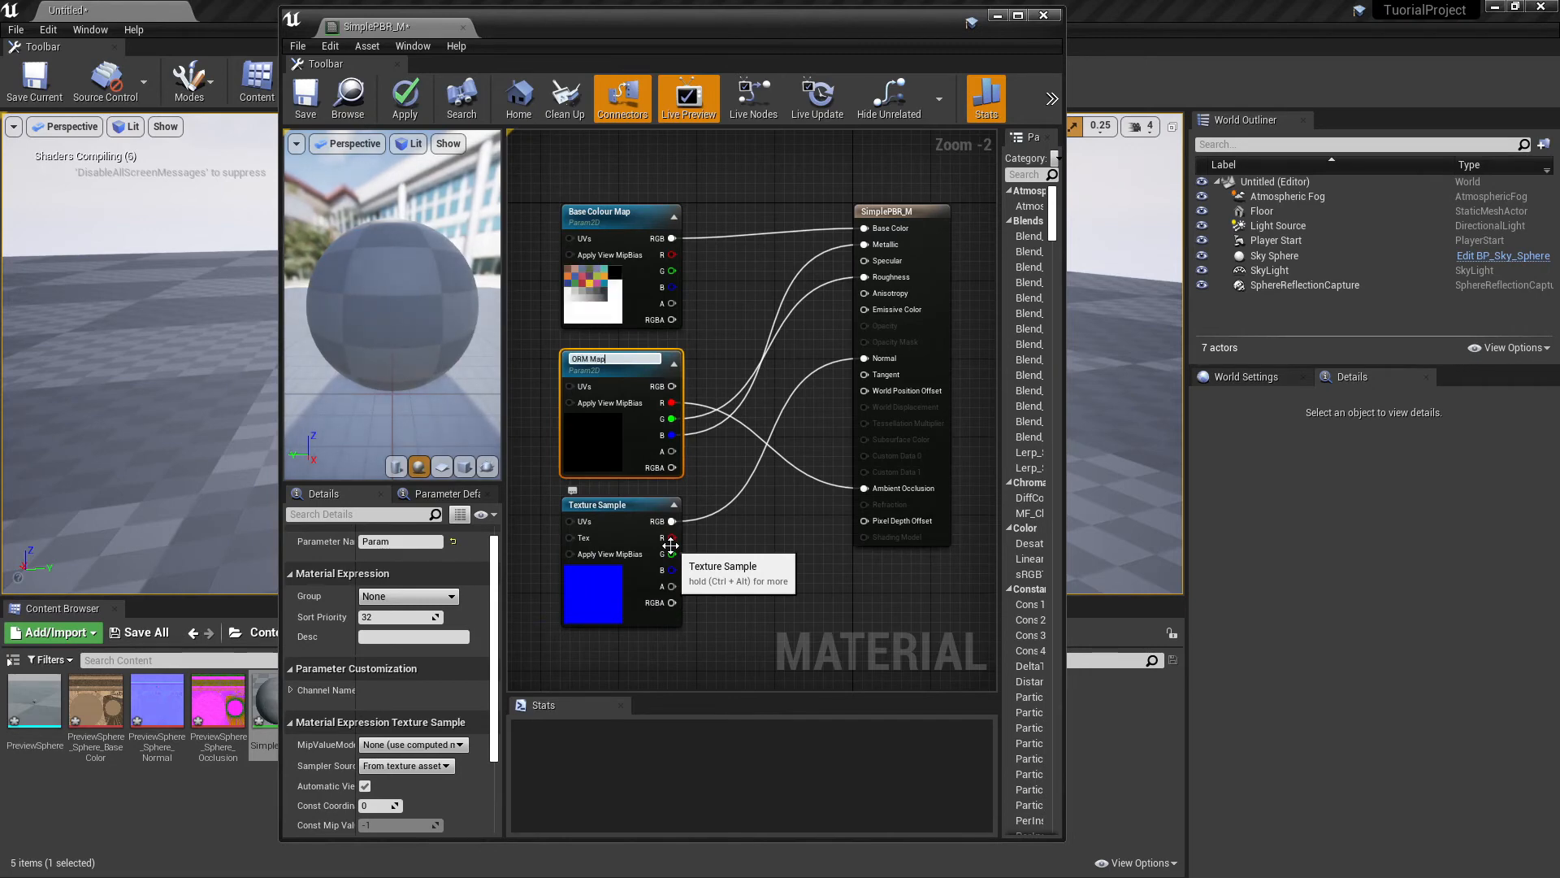
{"action": "key", "text": "Return"}
{"action": "left_click", "coordinate": [715, 619]}
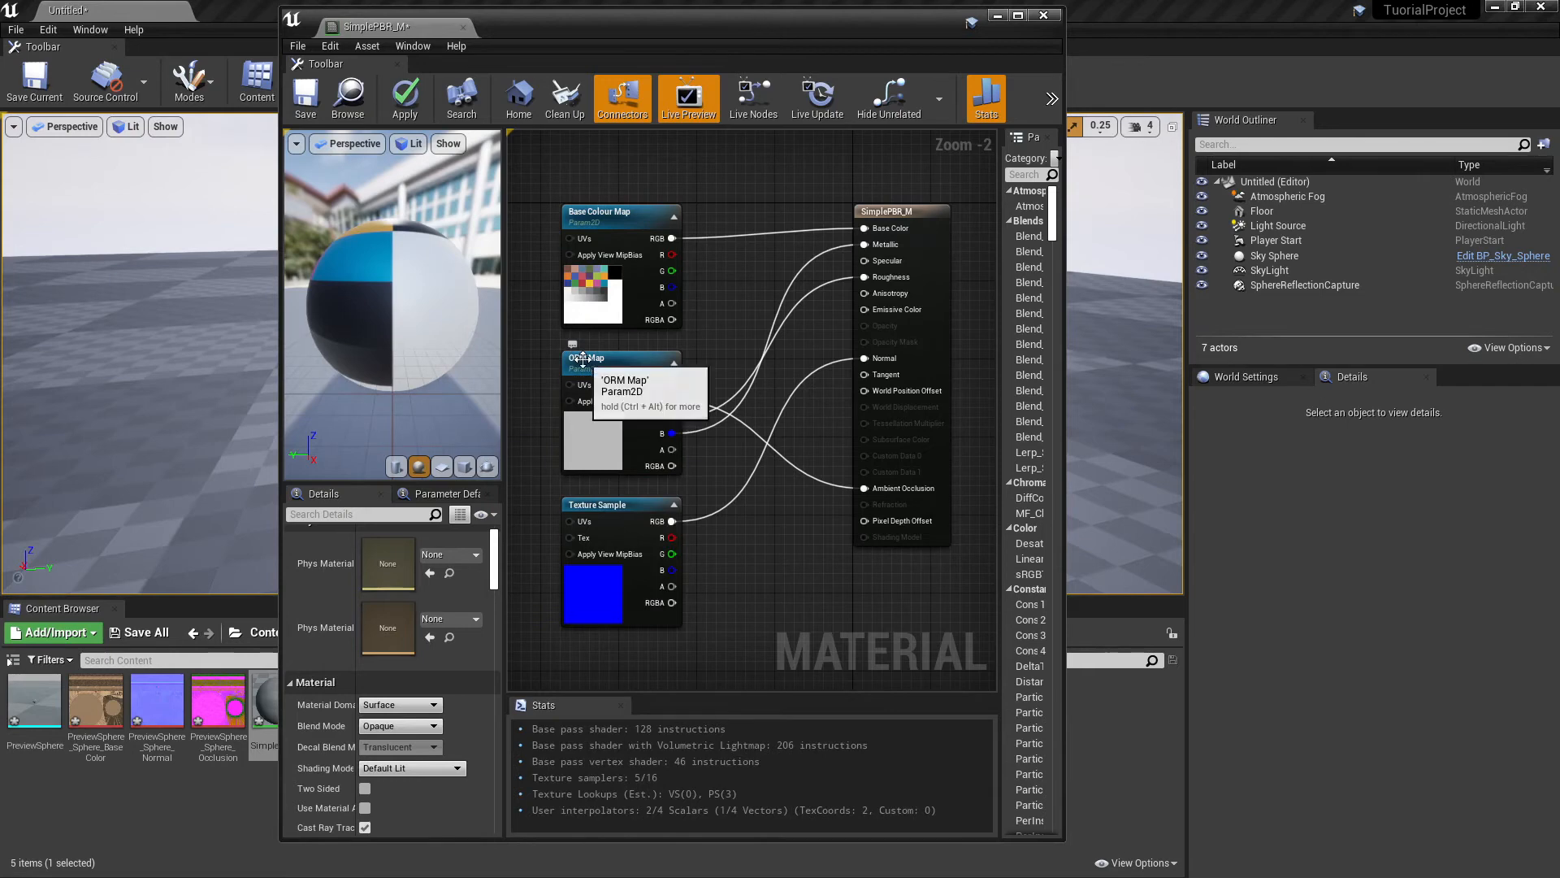
Convert the bottom Texture Sample into a parameter named "Normal Map".
{"action": "left_click", "coordinate": [568, 585]}
{"action": "right_click", "coordinate": [599, 593]}
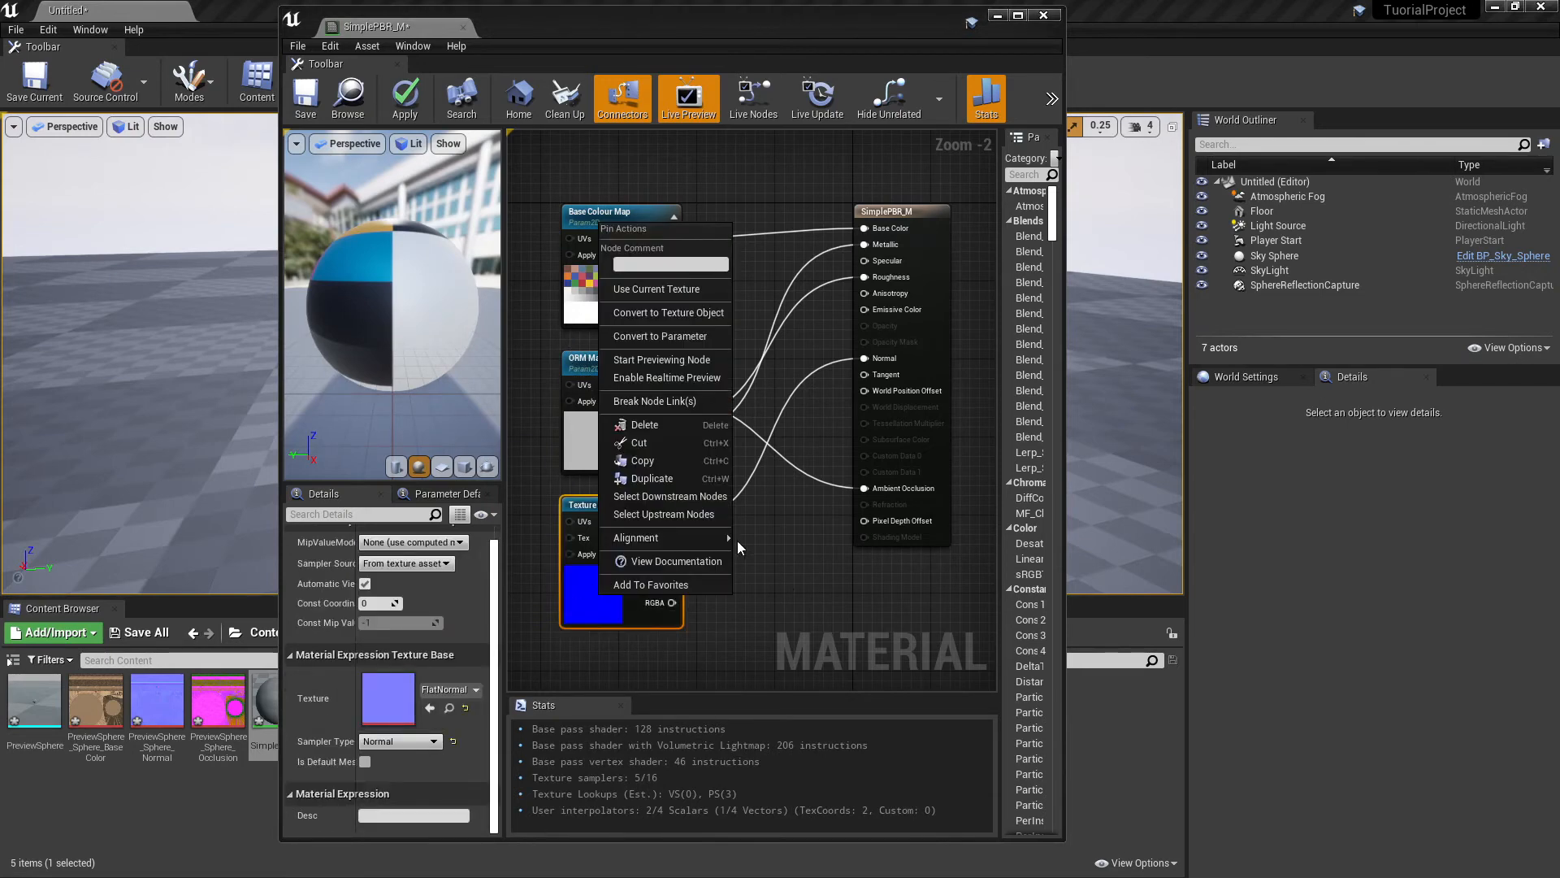
{"action": "left_click", "coordinate": [661, 340]}
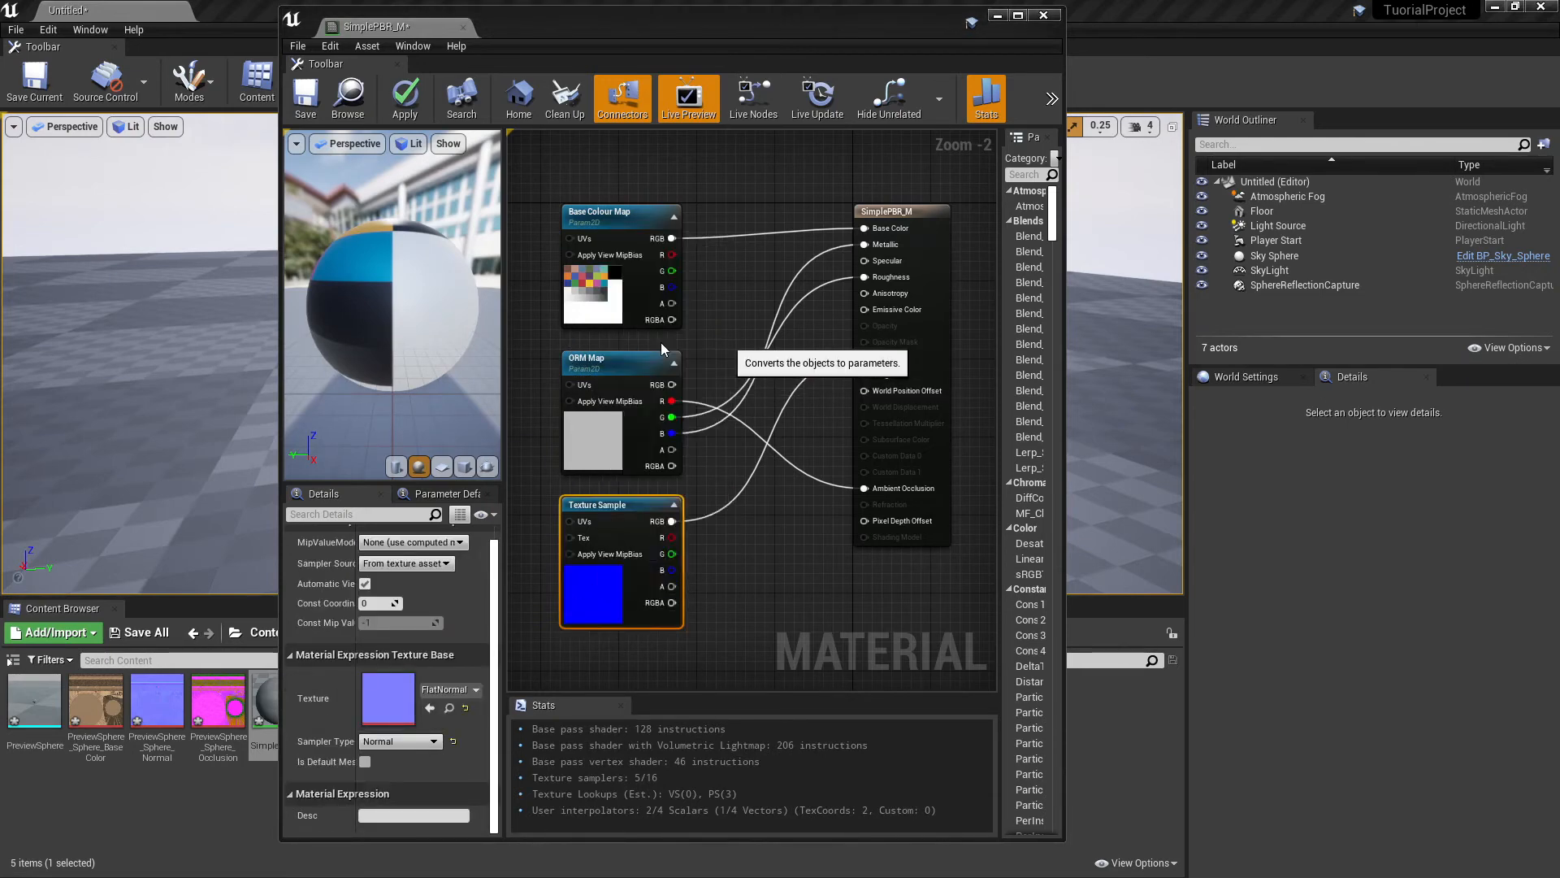
{"action": "type", "text": "Normal Map"}
{"action": "key", "text": "Return"}
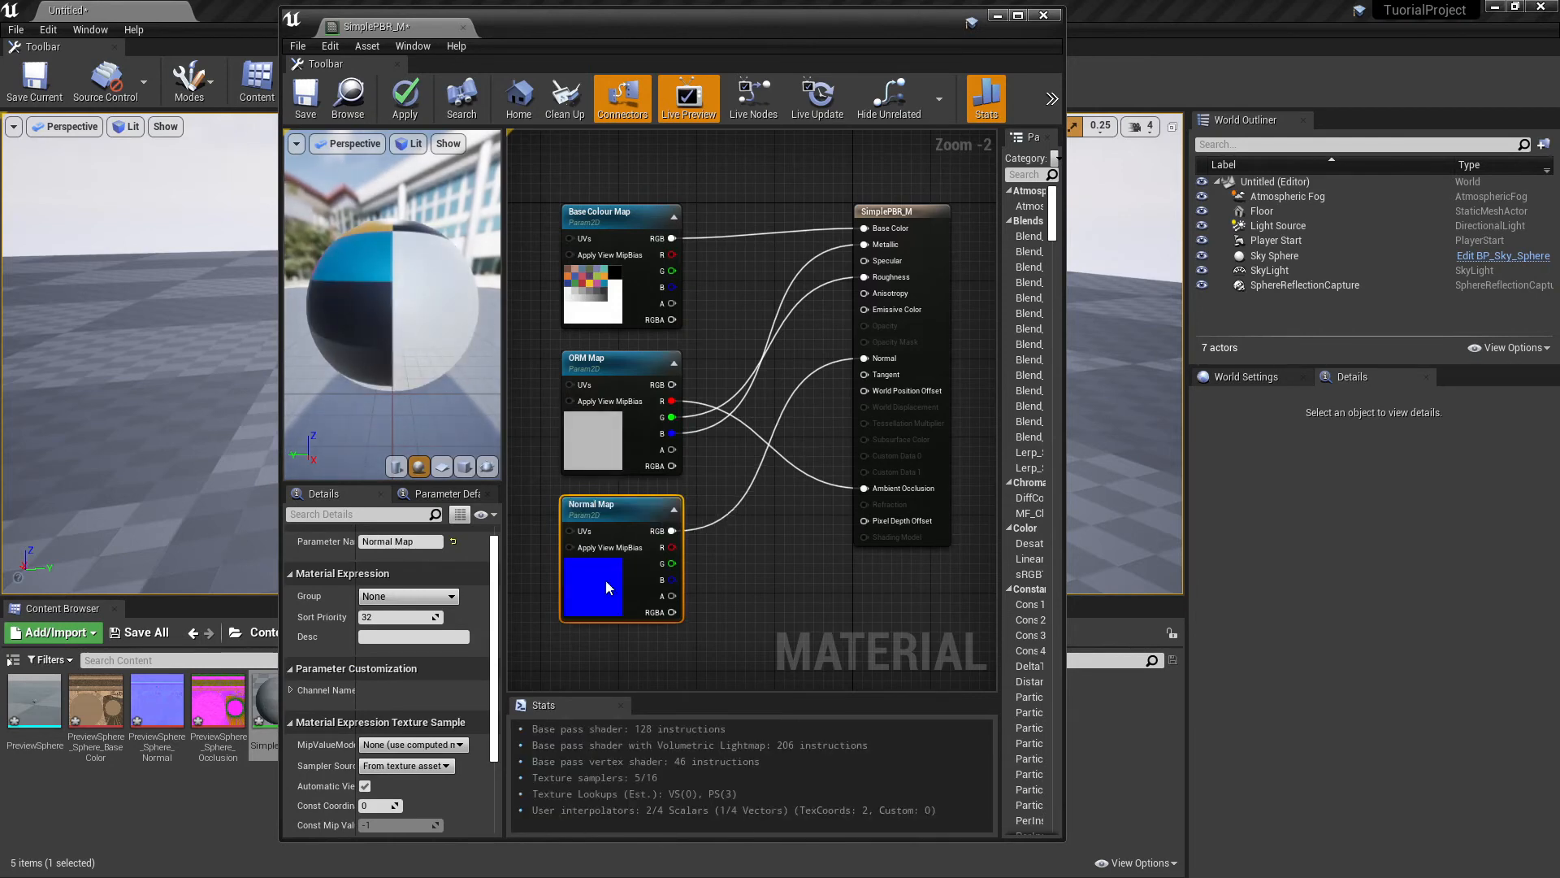
{"action": "left_click", "coordinate": [713, 615]}
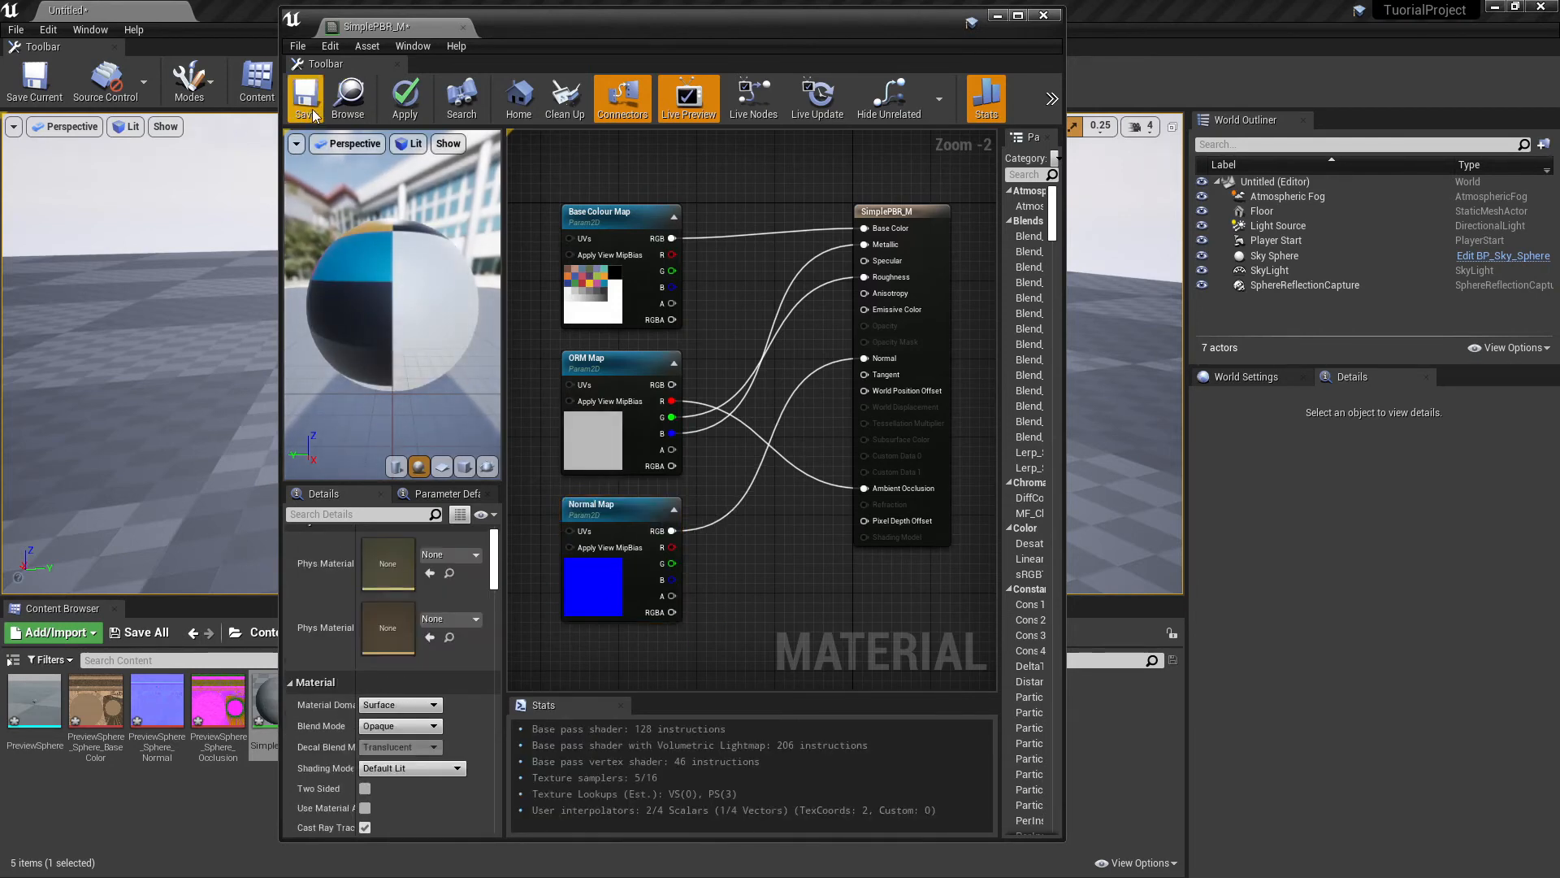
Save and apply the SimplePBR_M material, closing its editor.
{"action": "left_click", "coordinate": [410, 106]}
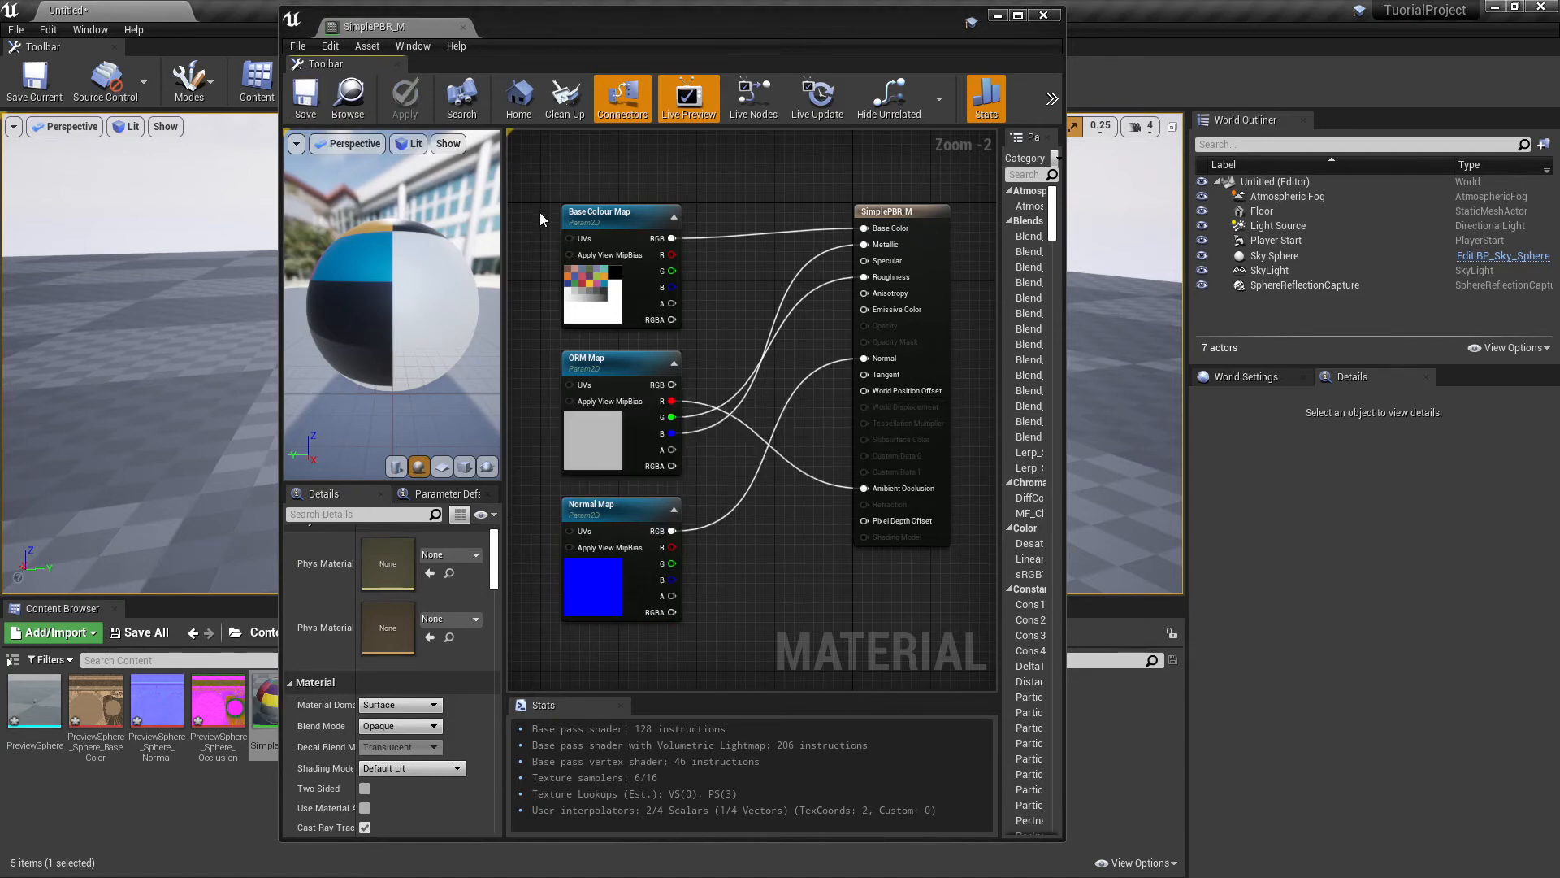
{"action": "left_click", "coordinate": [463, 26]}
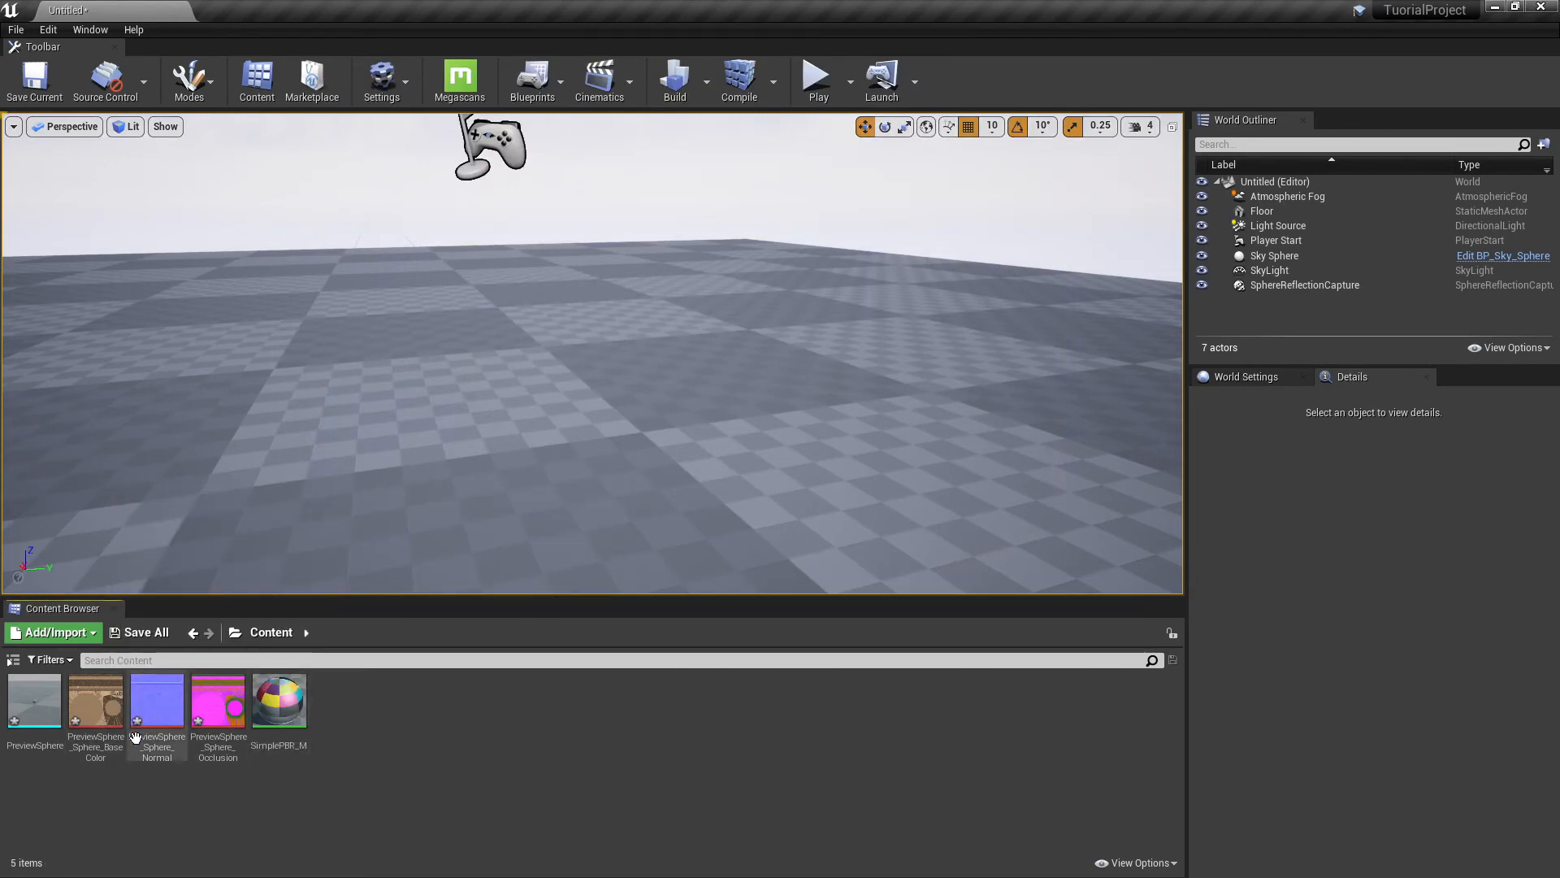
Check the compression and sRGB settings of the PreviewSphere_Sphere_BaseColor texture and save it.
{"action": "double_click", "coordinate": [94, 723]}
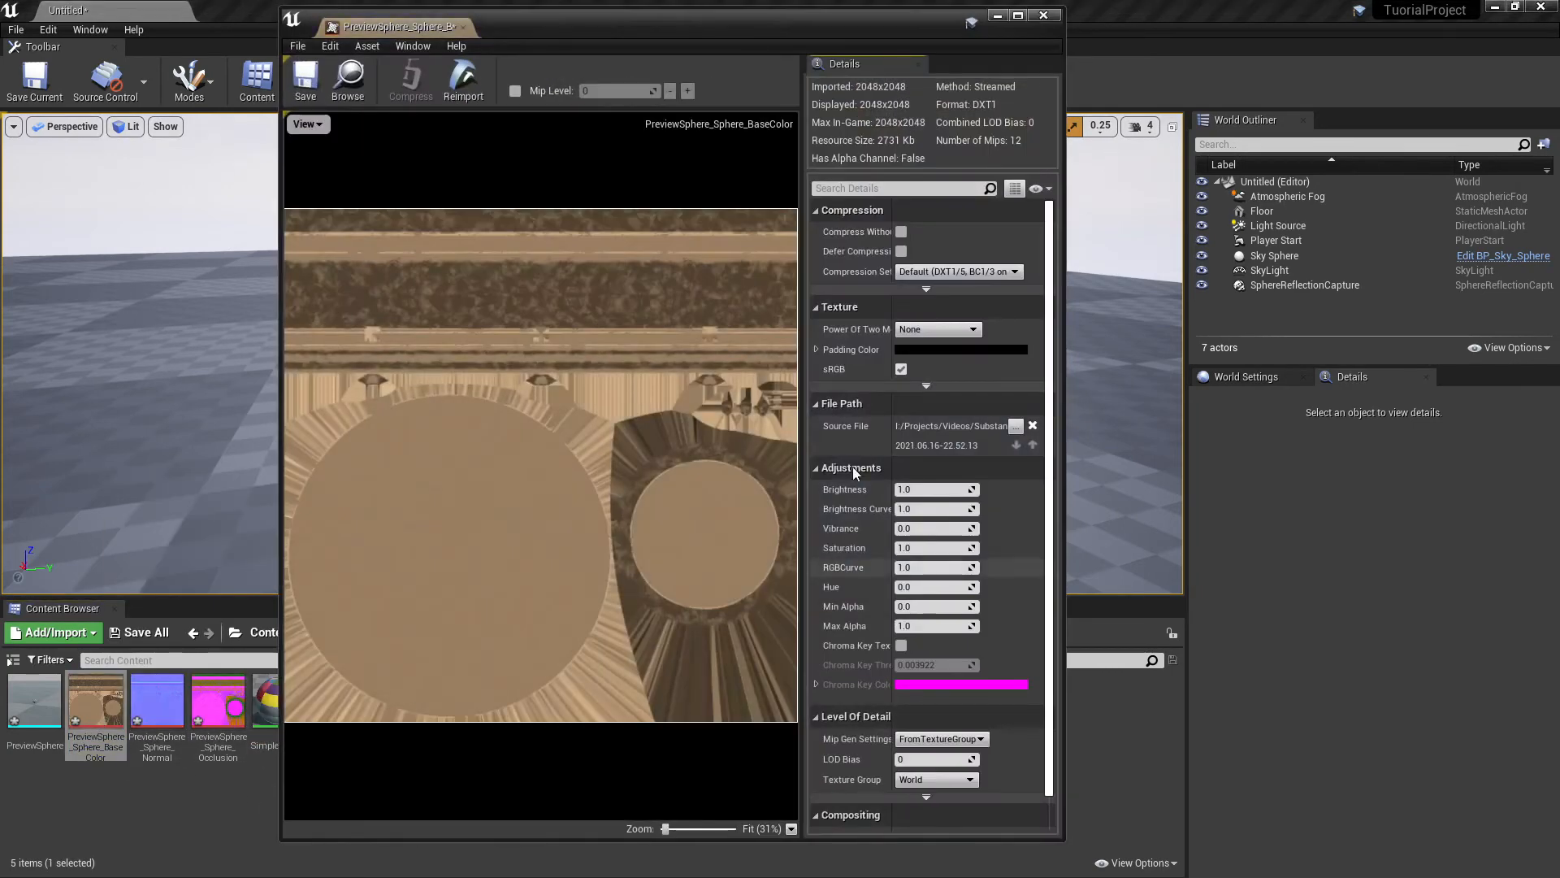
{"action": "left_click_drag", "start_coordinate": [674, 37], "coordinate": [800, 32]}
{"action": "scroll", "coordinate": [697, 359], "scroll_direction": "down", "scroll_amount": 1}
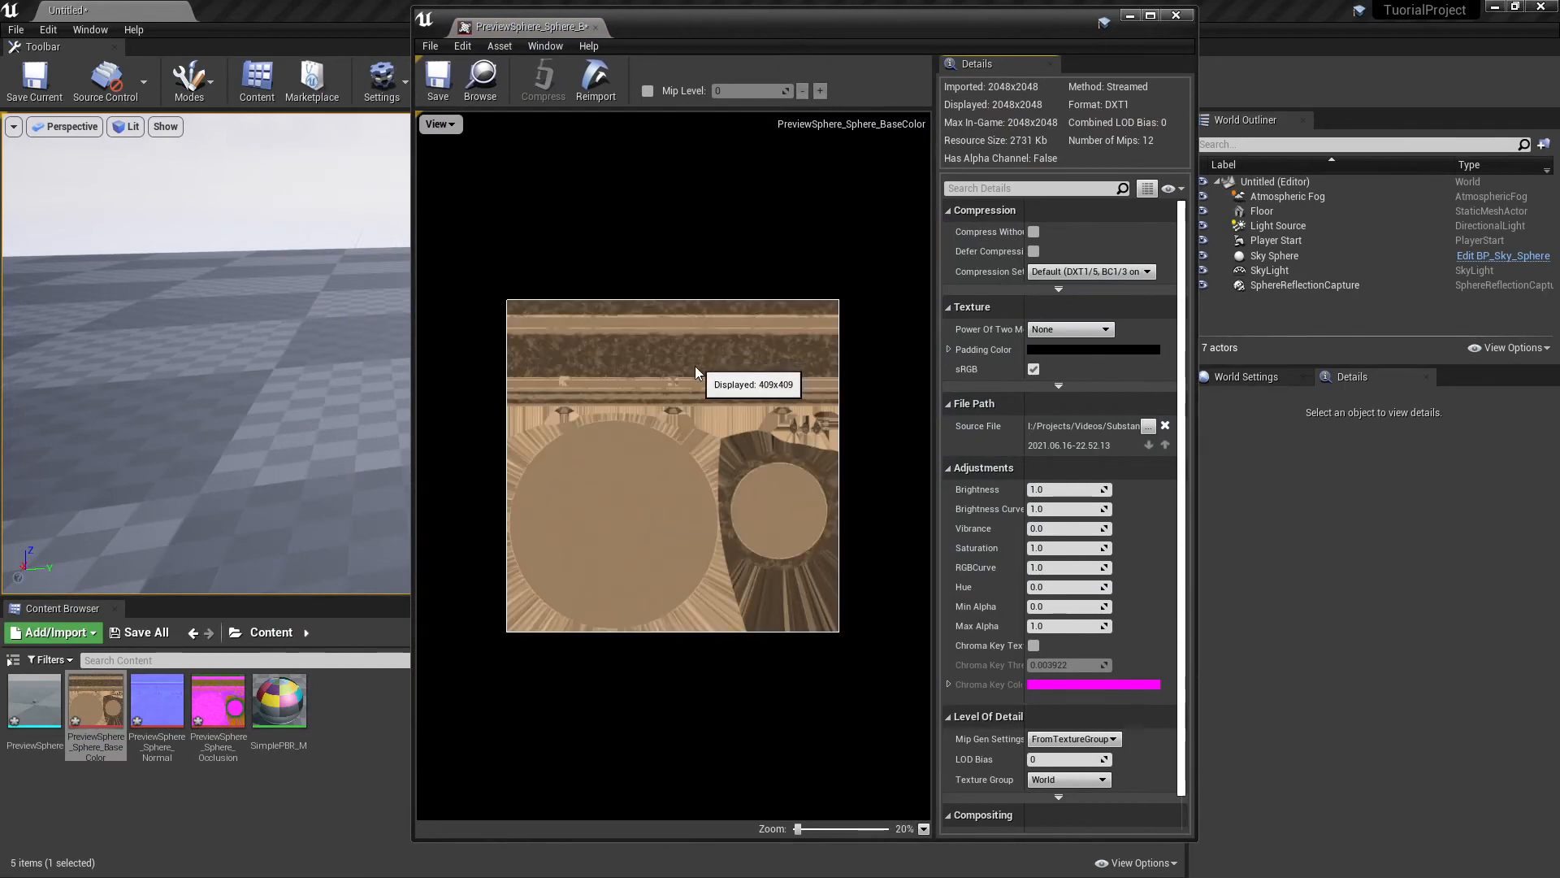
{"action": "scroll", "coordinate": [665, 578], "scroll_direction": "up", "scroll_amount": 1}
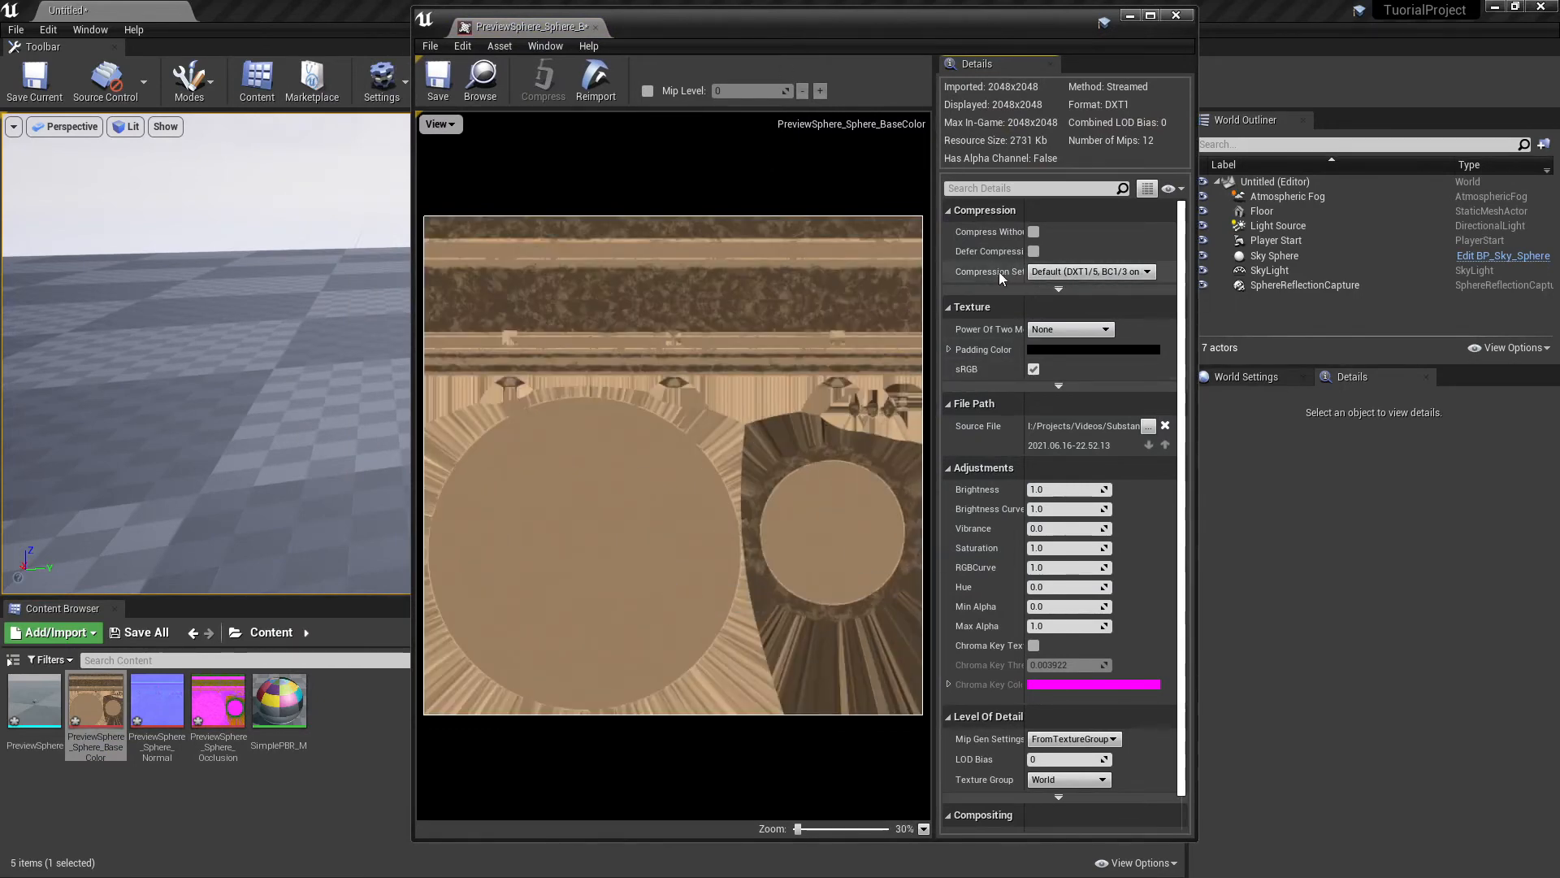
{"action": "left_click", "coordinate": [444, 95]}
{"action": "left_click", "coordinate": [595, 27]}
Check the compression and sRGB settings of the PreviewSphere_Sphere_Normal texture.
{"action": "left_click", "coordinate": [145, 704]}
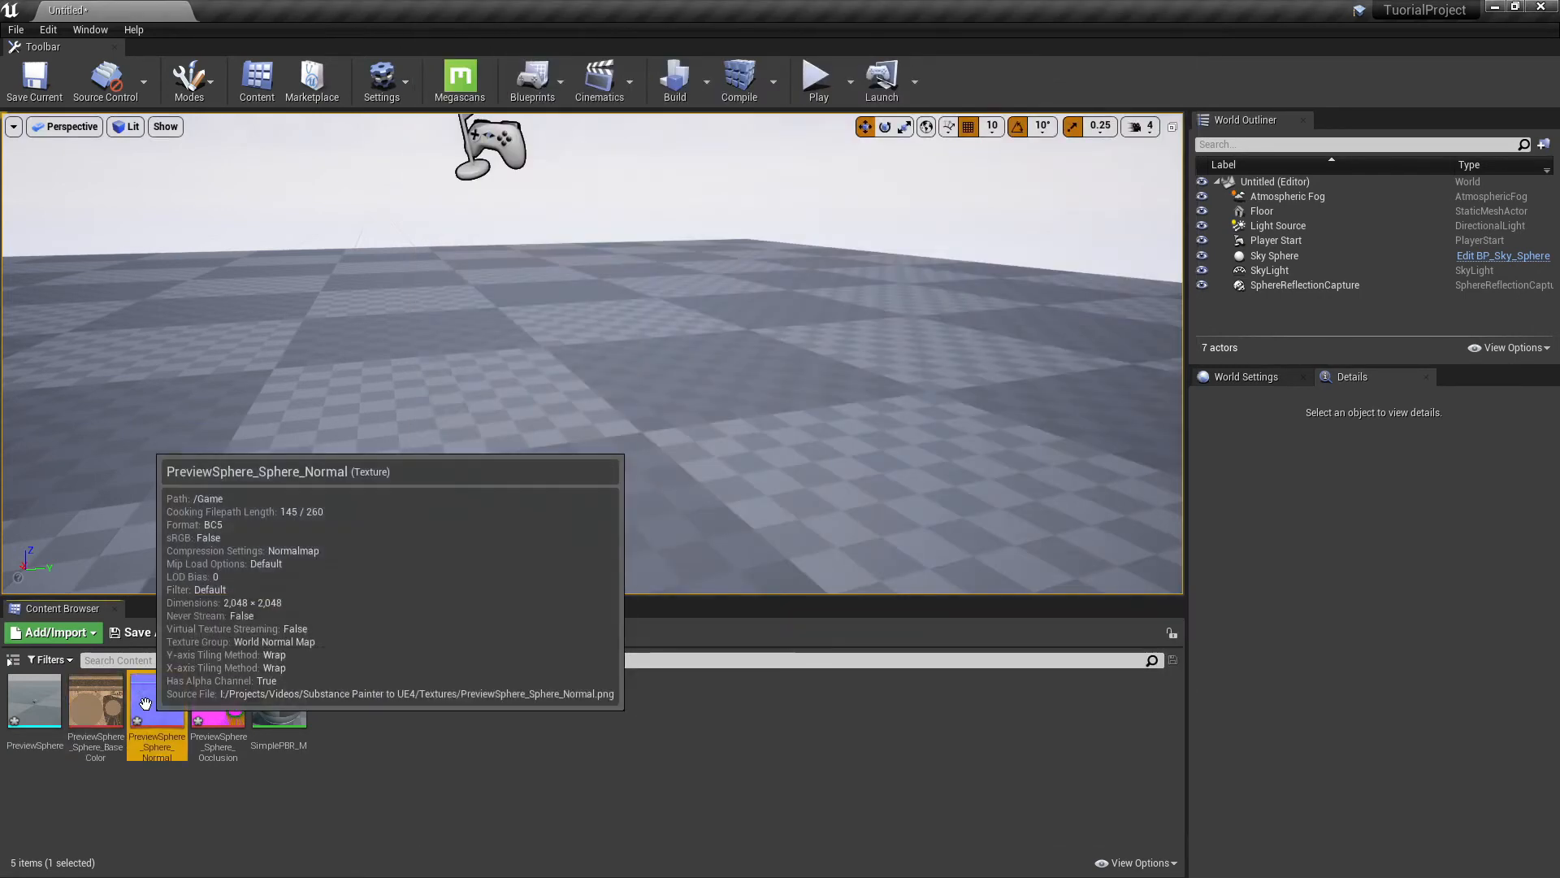
{"action": "double_click", "coordinate": [145, 704]}
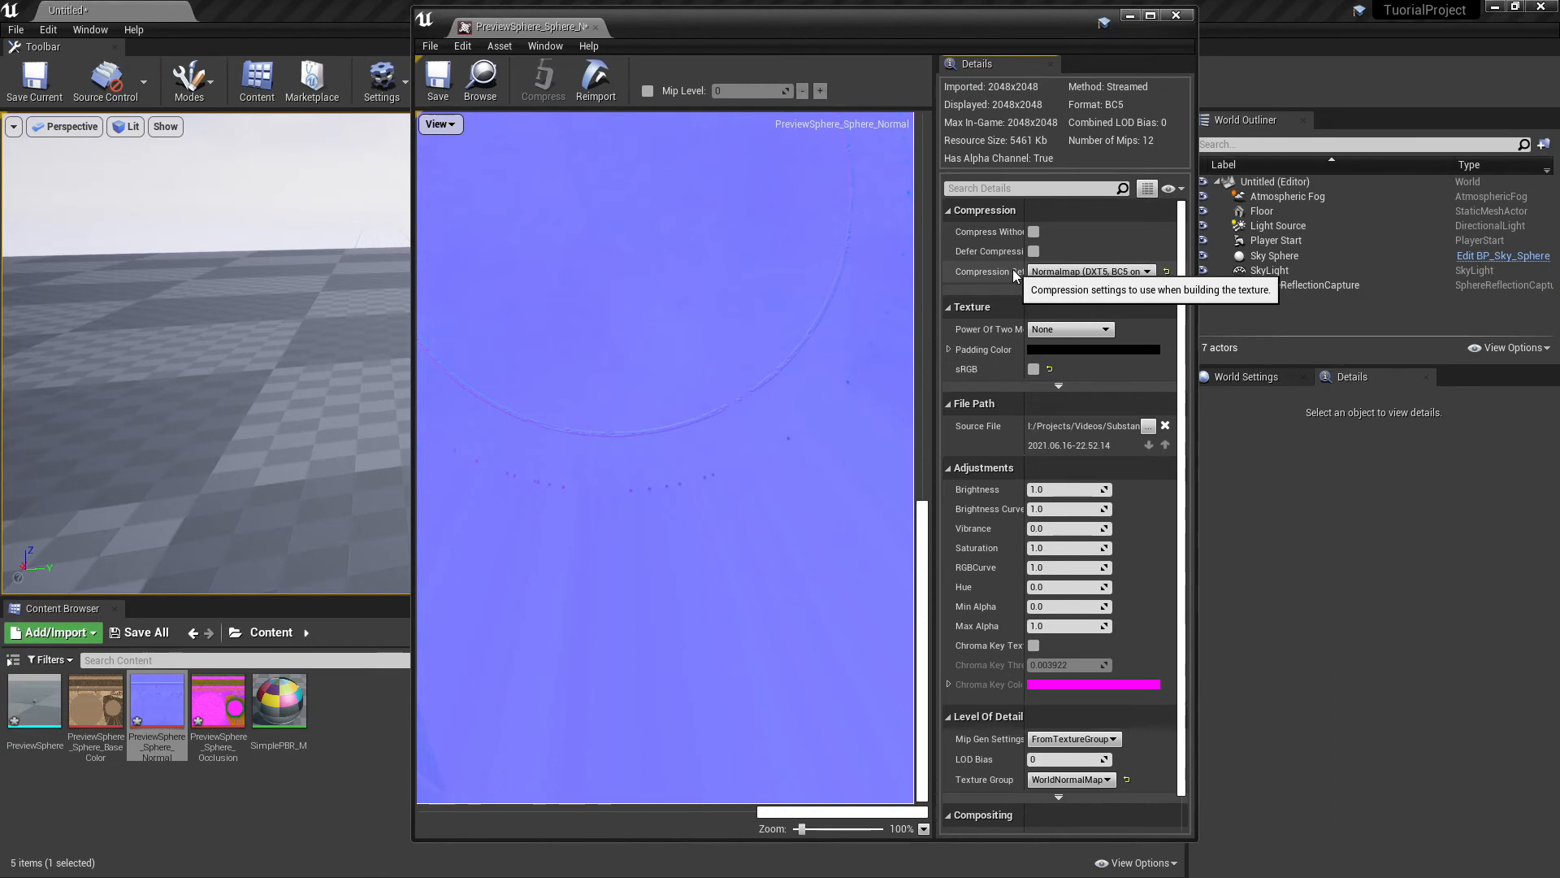
{"action": "left_click", "coordinate": [596, 29]}
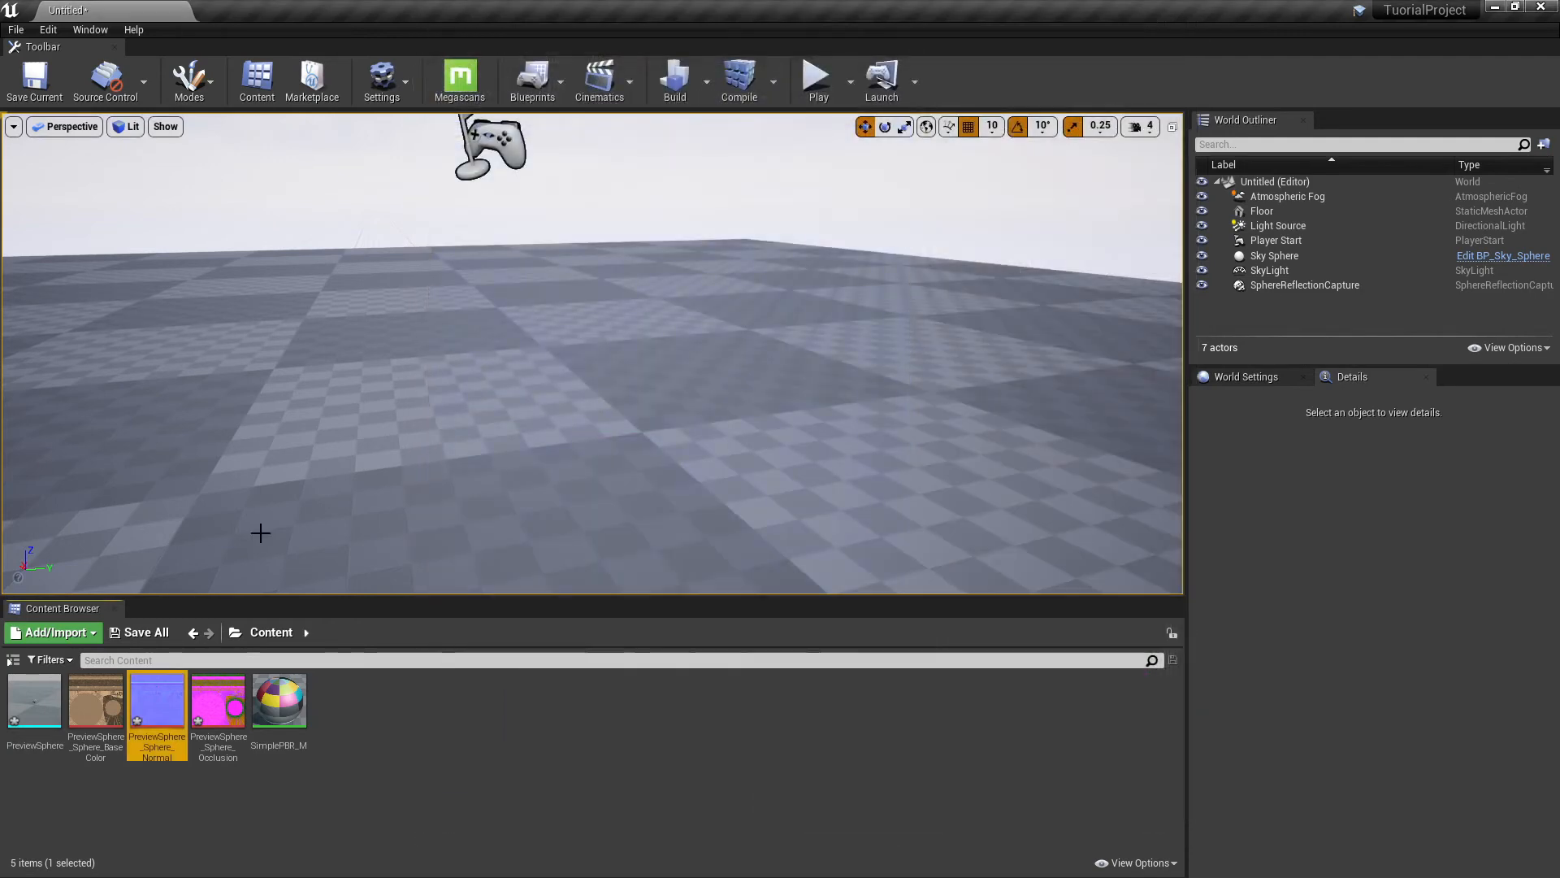
Disable sRGB on the PreviewSphere_Sphere_OcclusionRoughnessMetallic texture and save it.
{"action": "double_click", "coordinate": [226, 711]}
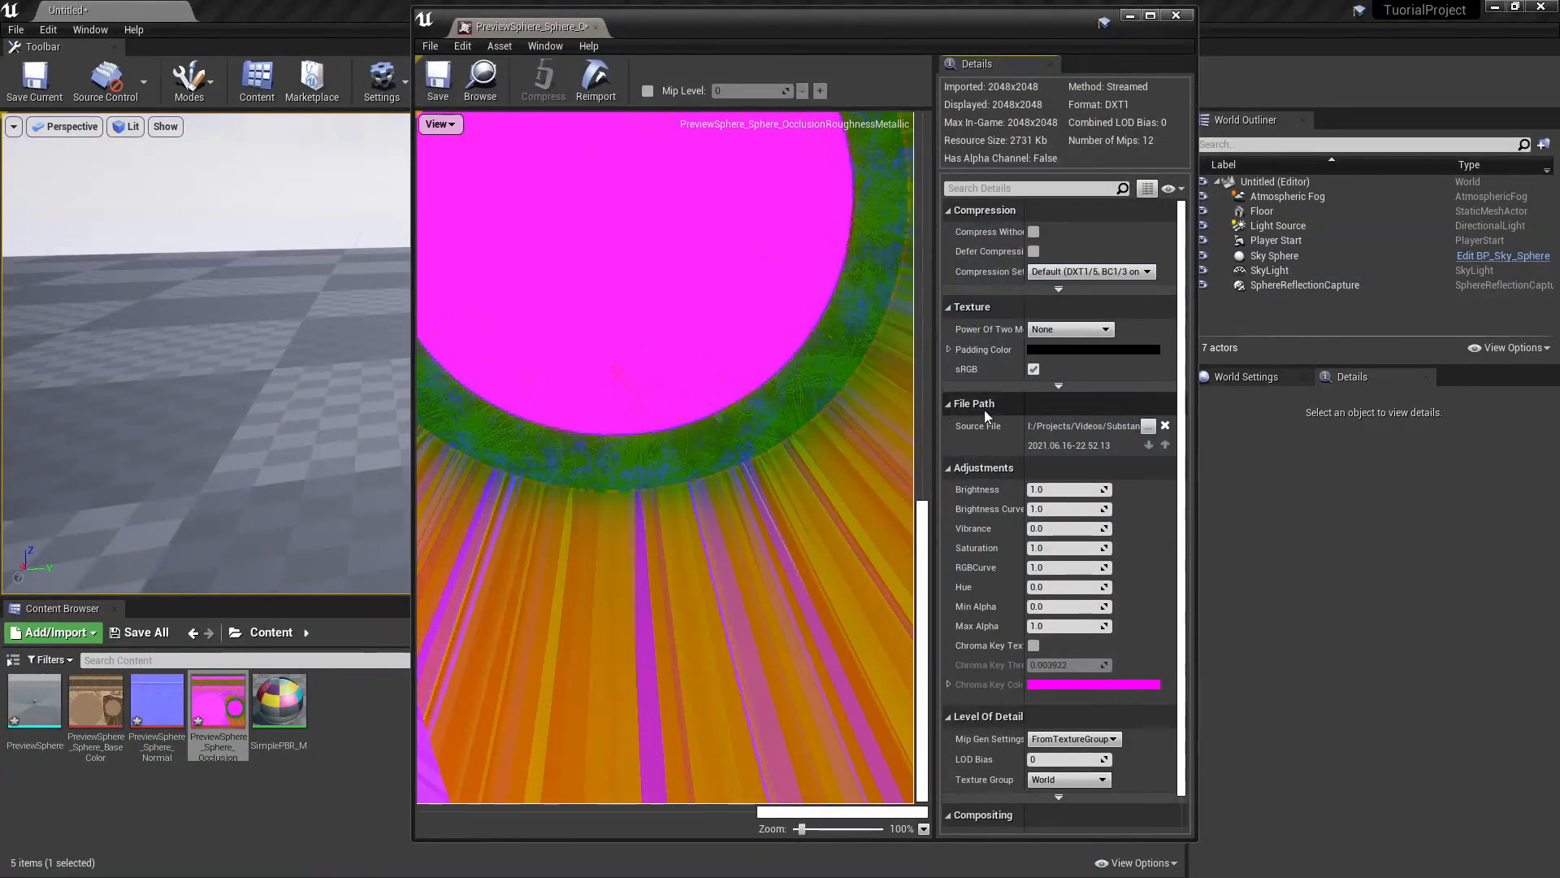
{"action": "left_click", "coordinate": [1034, 369]}
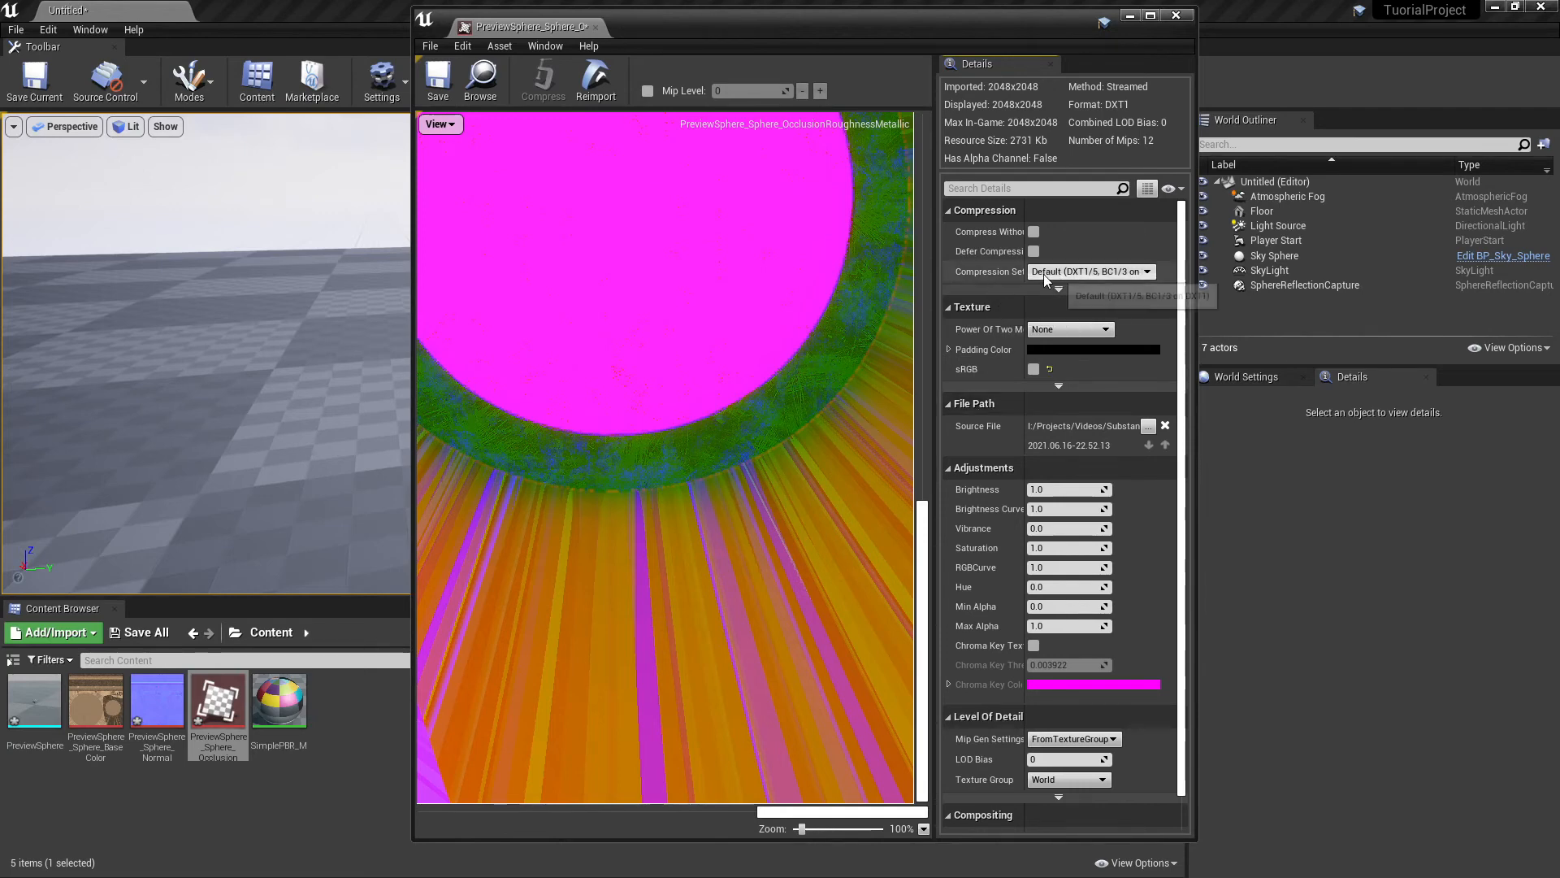
{"action": "left_click", "coordinate": [438, 78]}
{"action": "left_click", "coordinate": [595, 27]}
{"action": "left_click", "coordinate": [450, 730]}
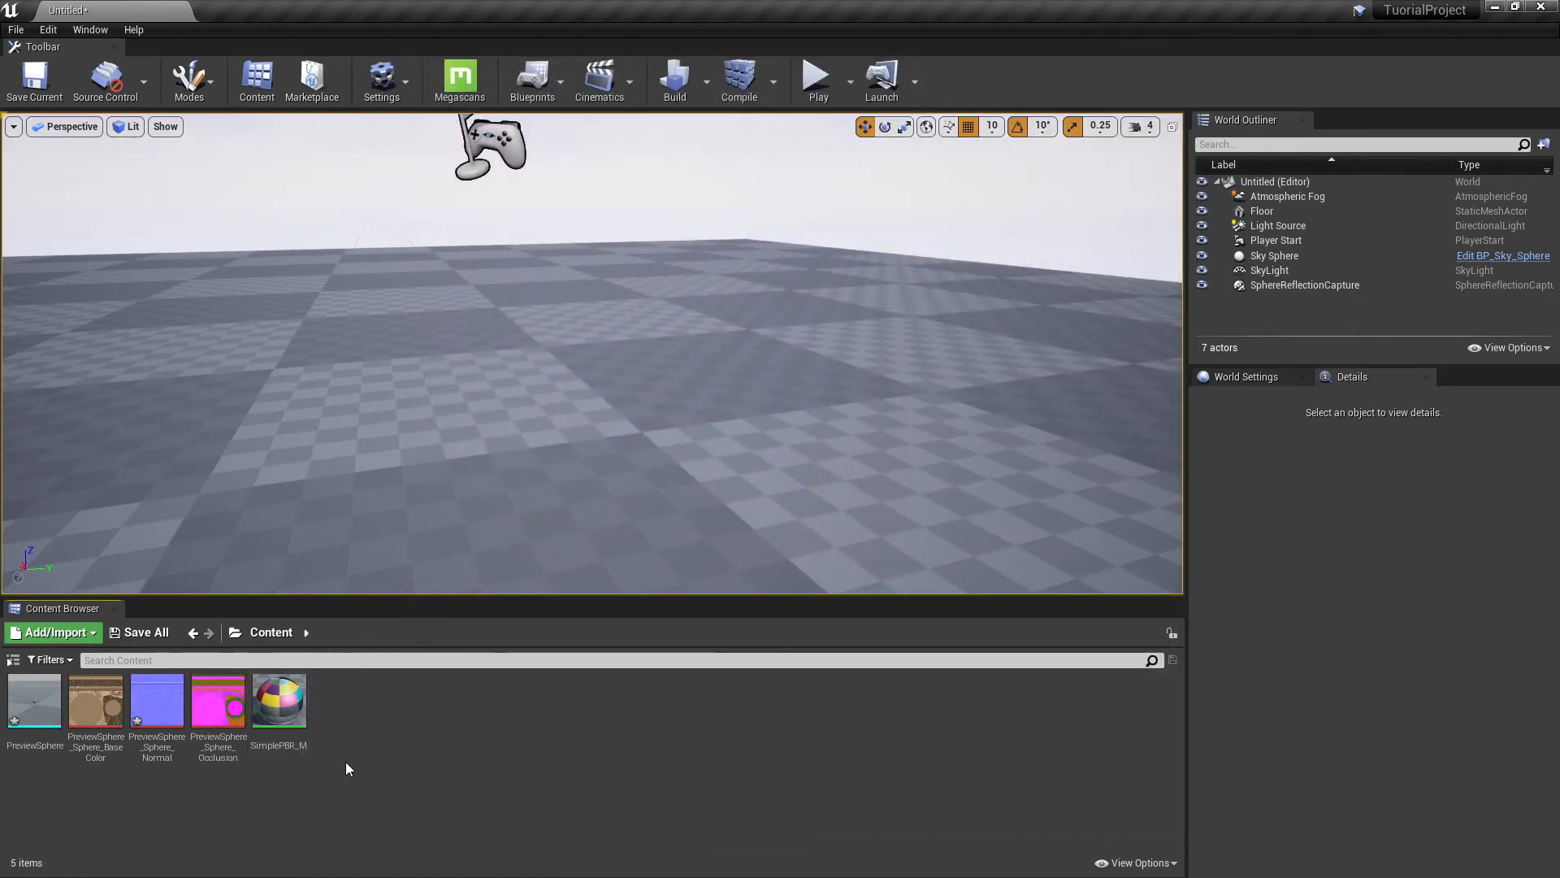
Create a material instance of SimplePBR_M and name it PreviewSphere_MI.
{"action": "right_click", "coordinate": [265, 698]}
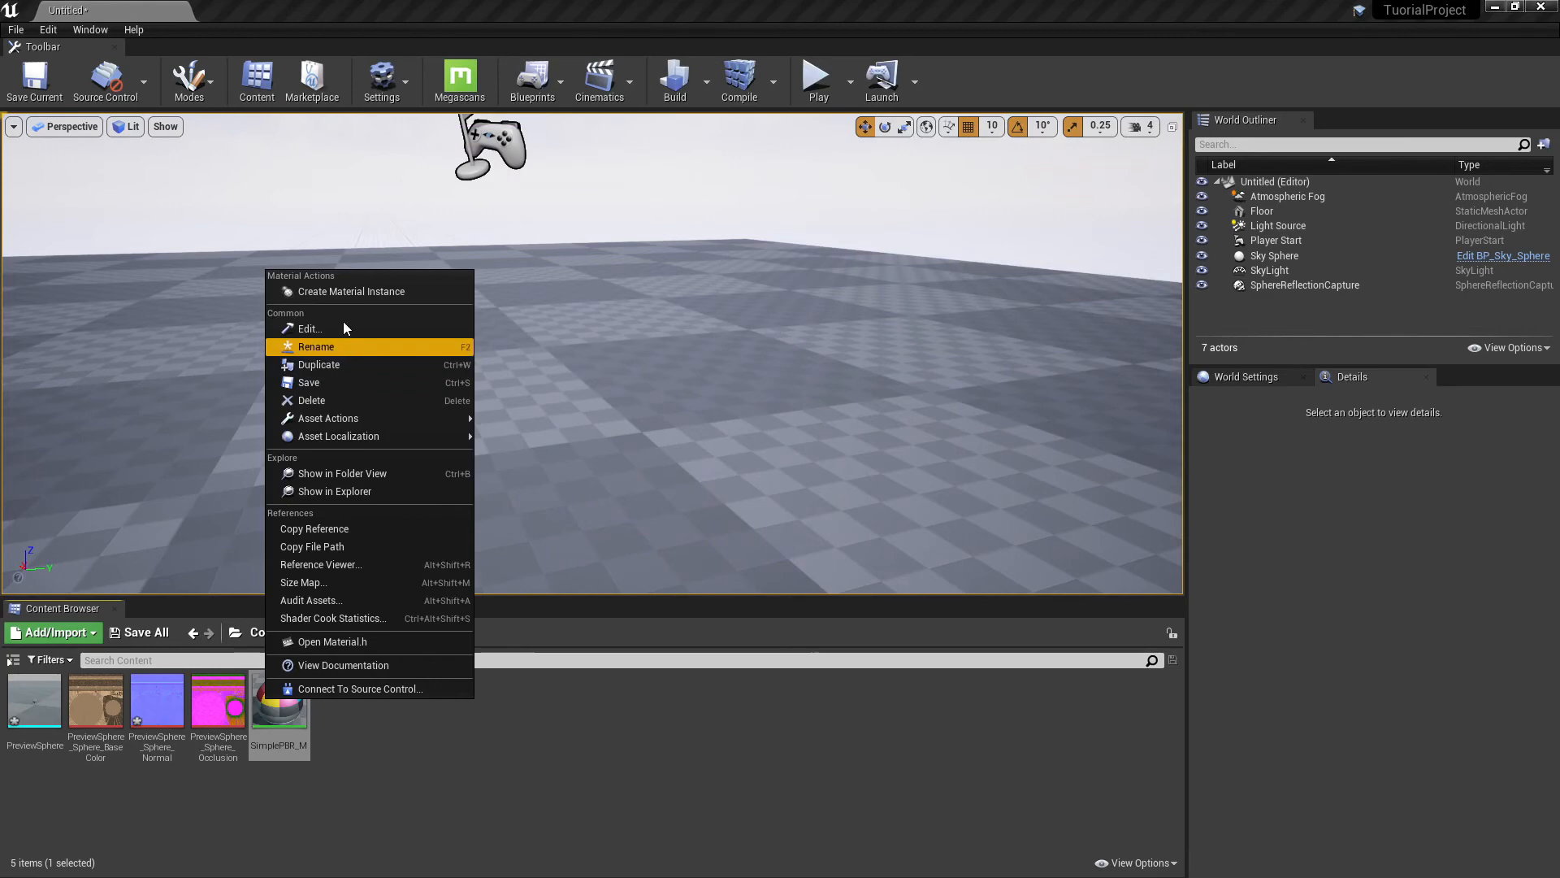
{"action": "left_click", "coordinate": [343, 292]}
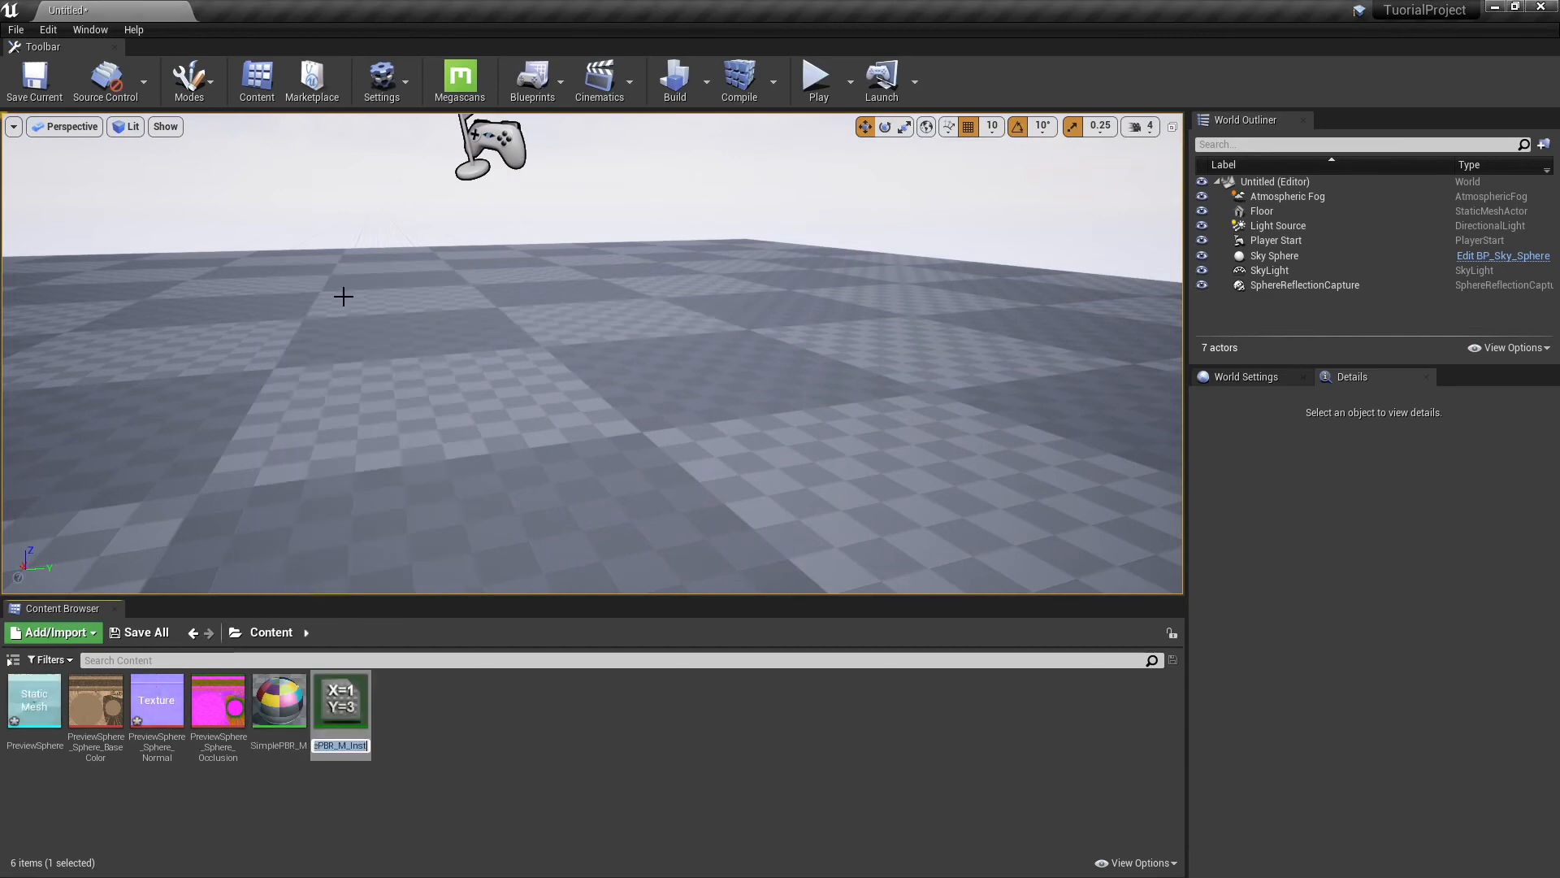
{"action": "type", "text": "preview"}
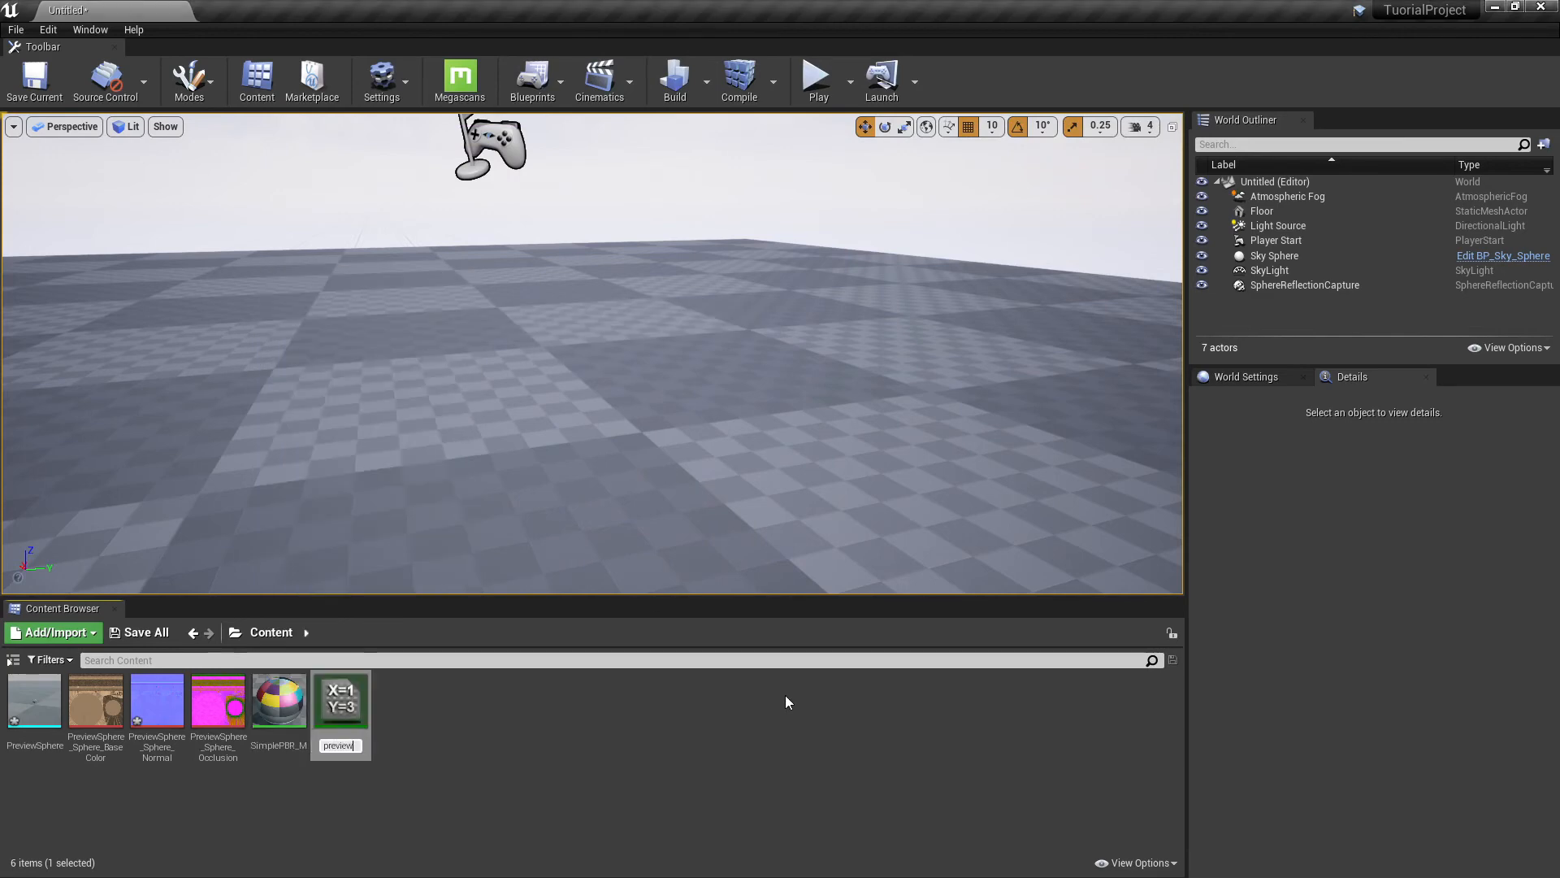
{"action": "type", "text": "Sphere_MI"}
{"action": "key", "text": "Return"}
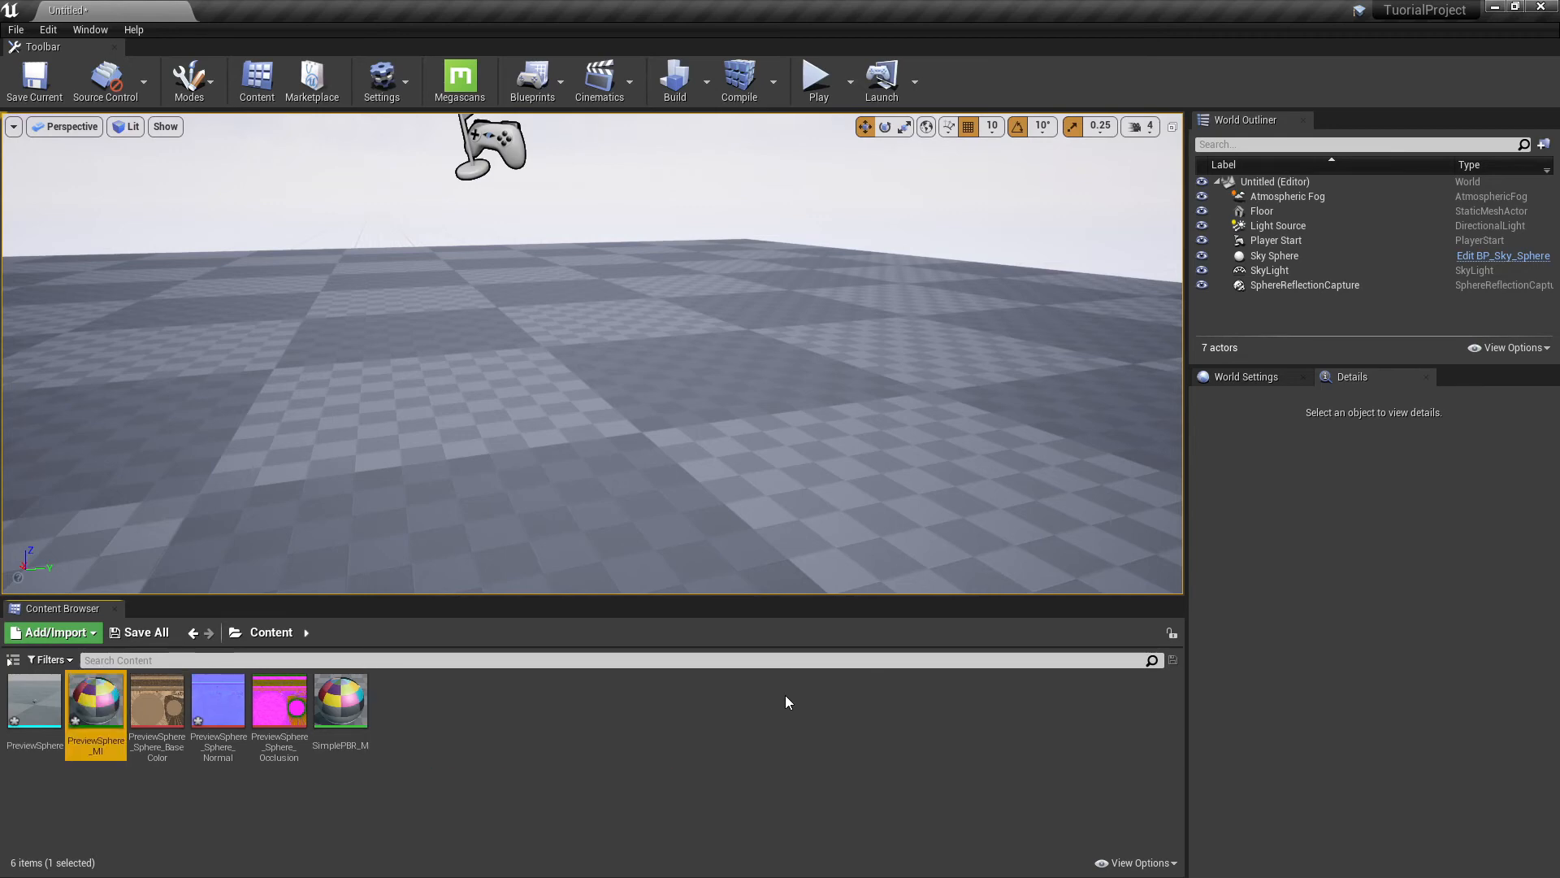
Open PreviewSphere_MI and enable its Base Colour Map, Normal Map and ORM Map parameter overrides.
{"action": "double_click", "coordinate": [73, 736]}
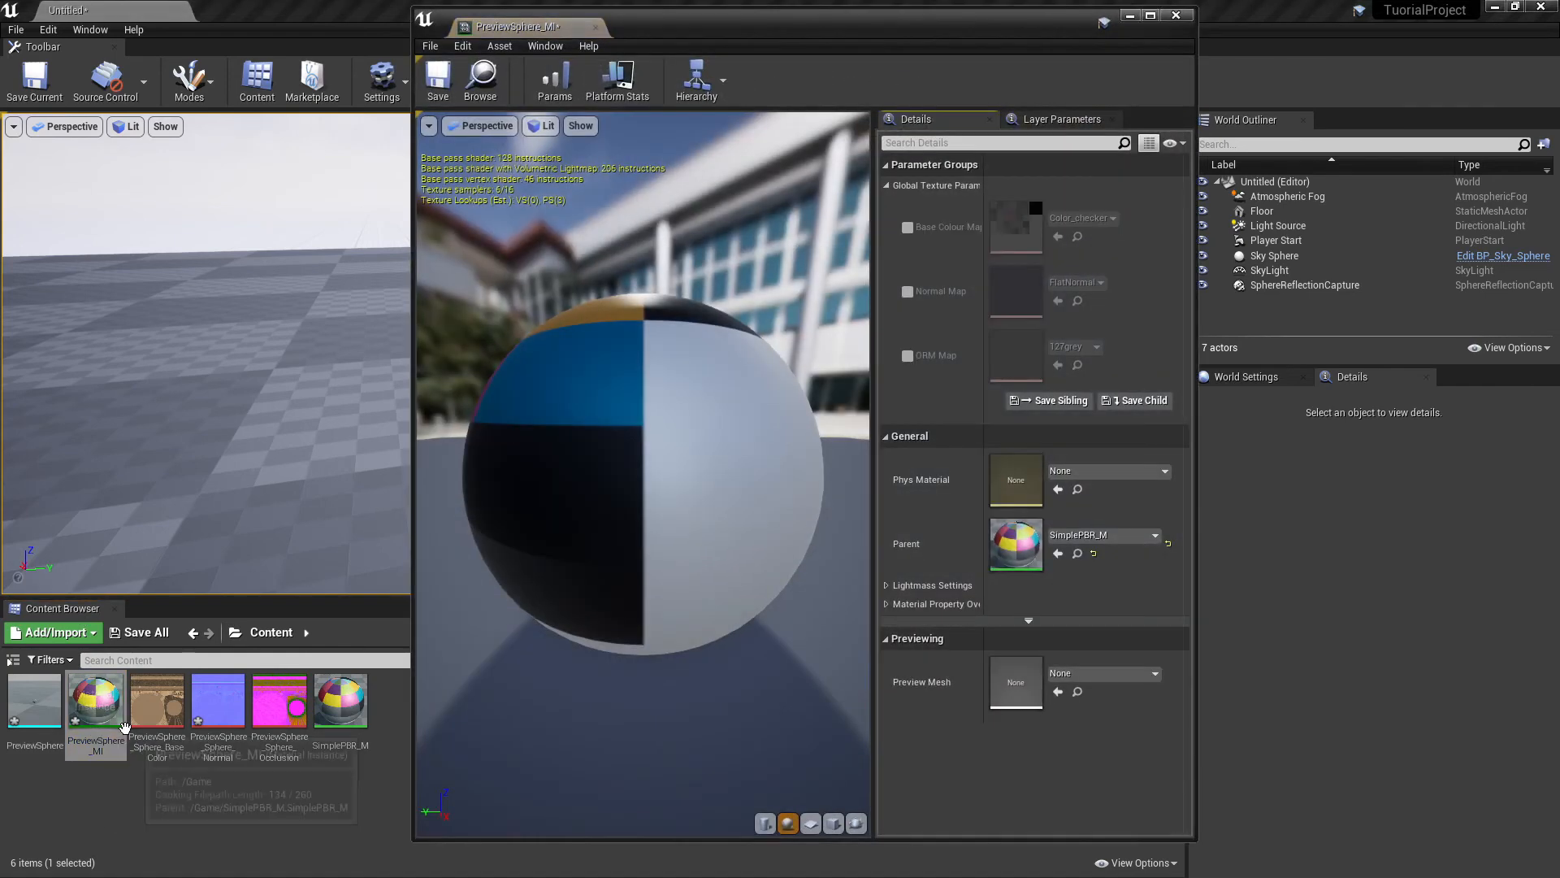
{"action": "left_click_drag", "start_coordinate": [859, 448], "coordinate": [682, 452]}
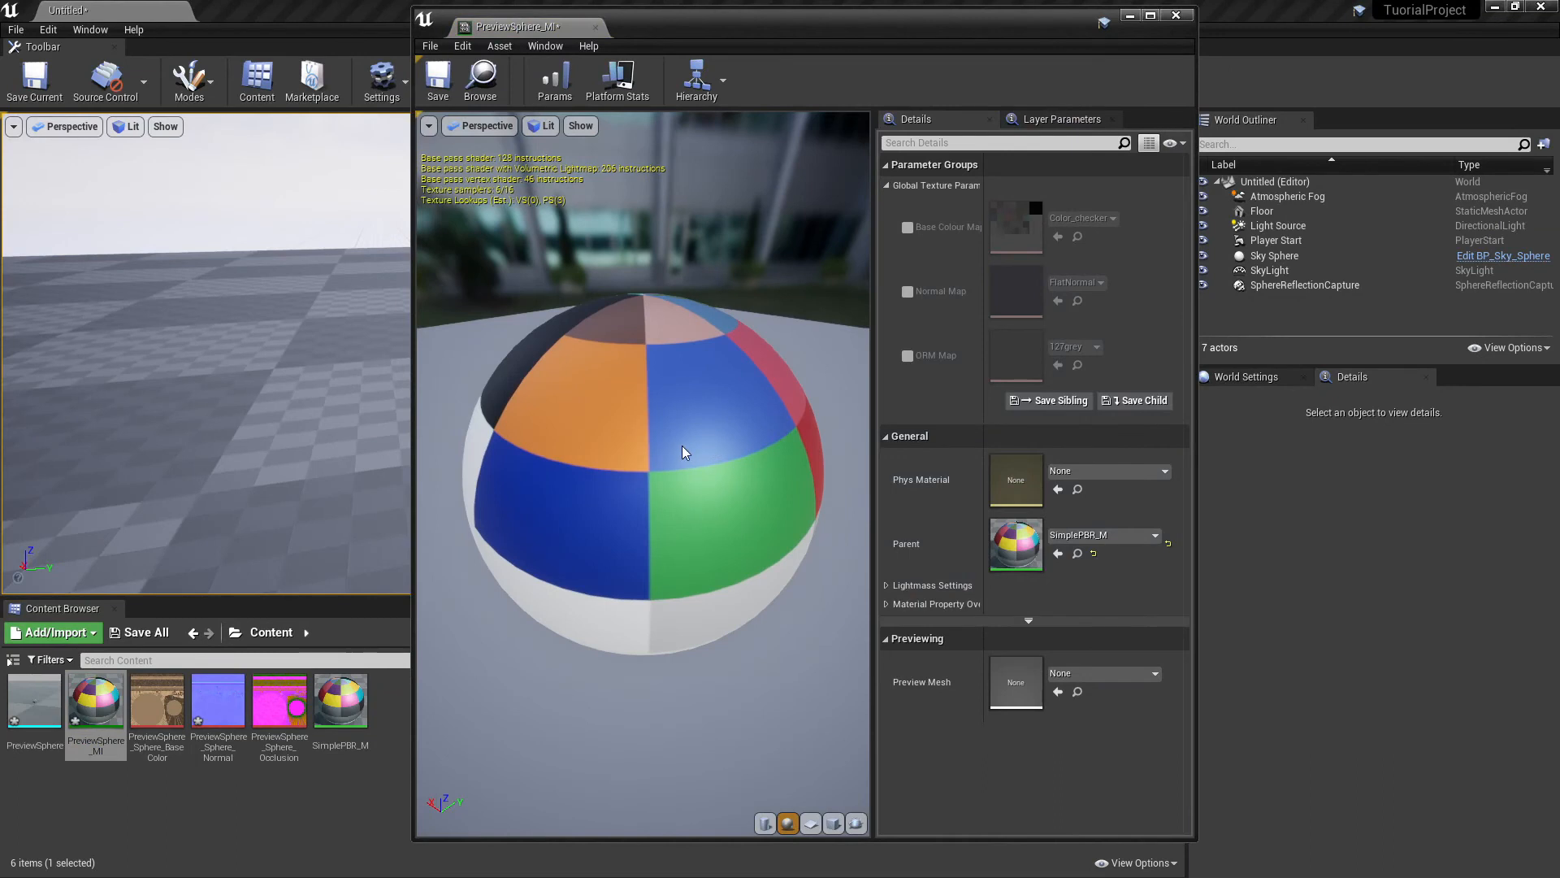
{"action": "left_click_drag", "start_coordinate": [560, 585], "coordinate": [513, 585]}
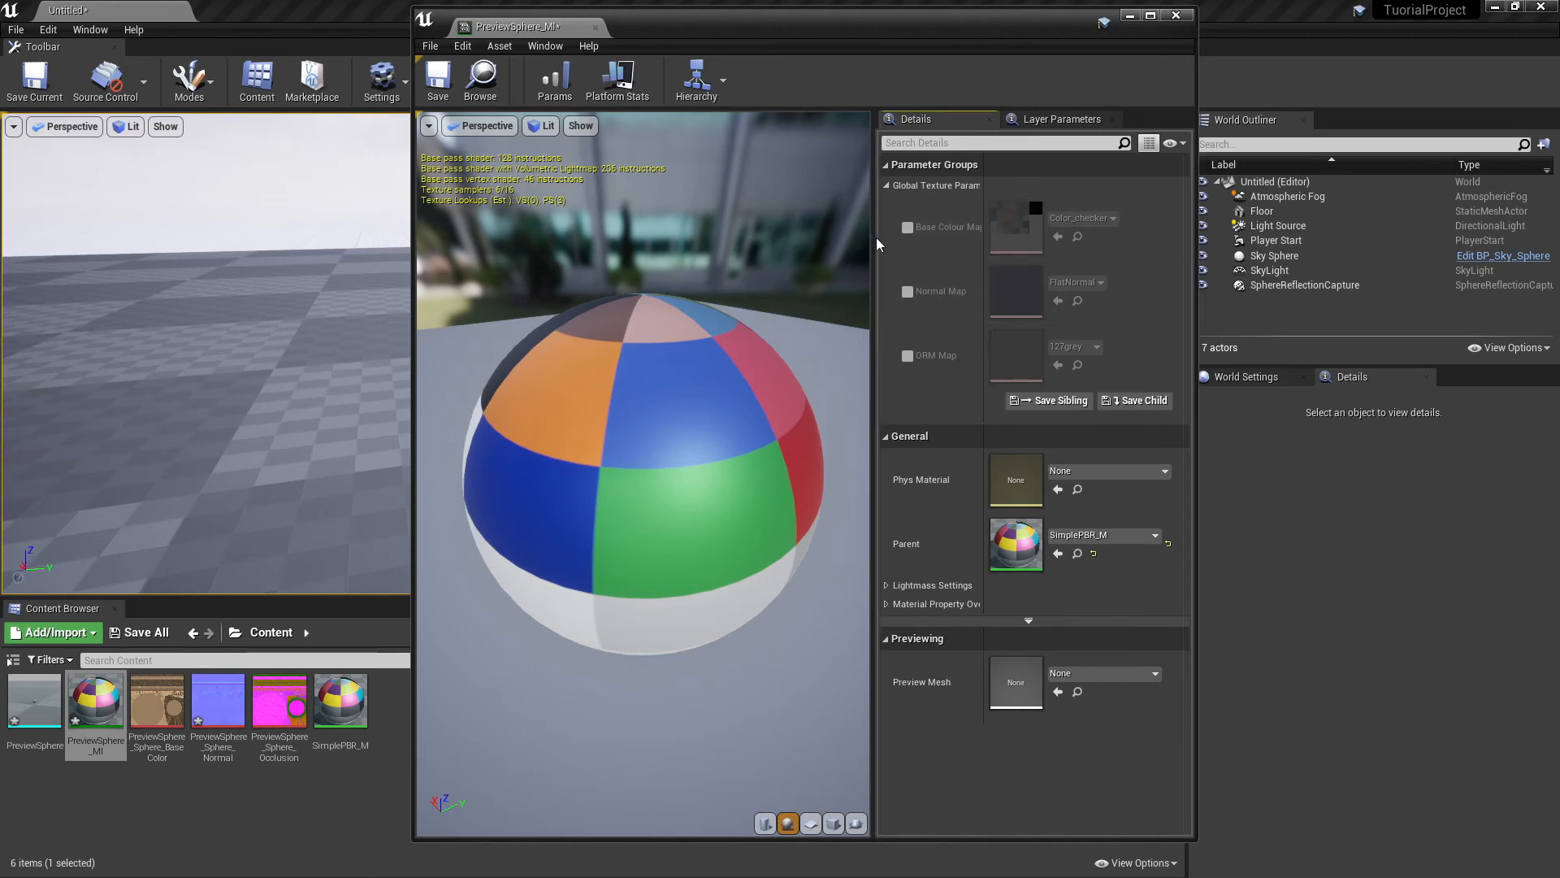
{"action": "left_click_drag", "start_coordinate": [877, 244], "coordinate": [802, 232]}
{"action": "left_click", "coordinate": [833, 227]}
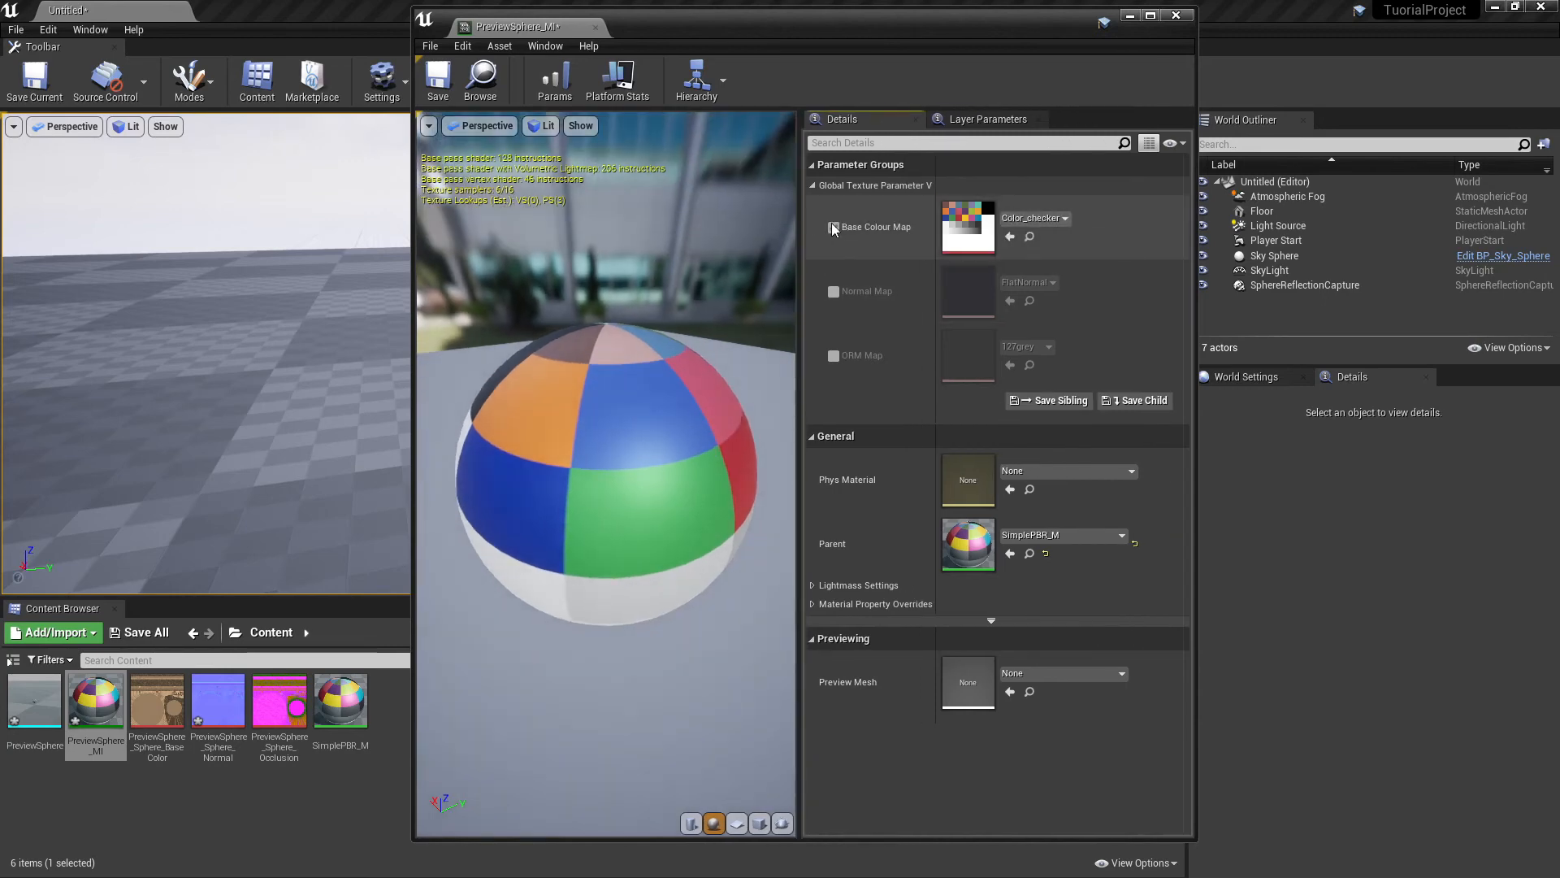
{"action": "left_click", "coordinate": [833, 291]}
{"action": "left_click", "coordinate": [833, 355]}
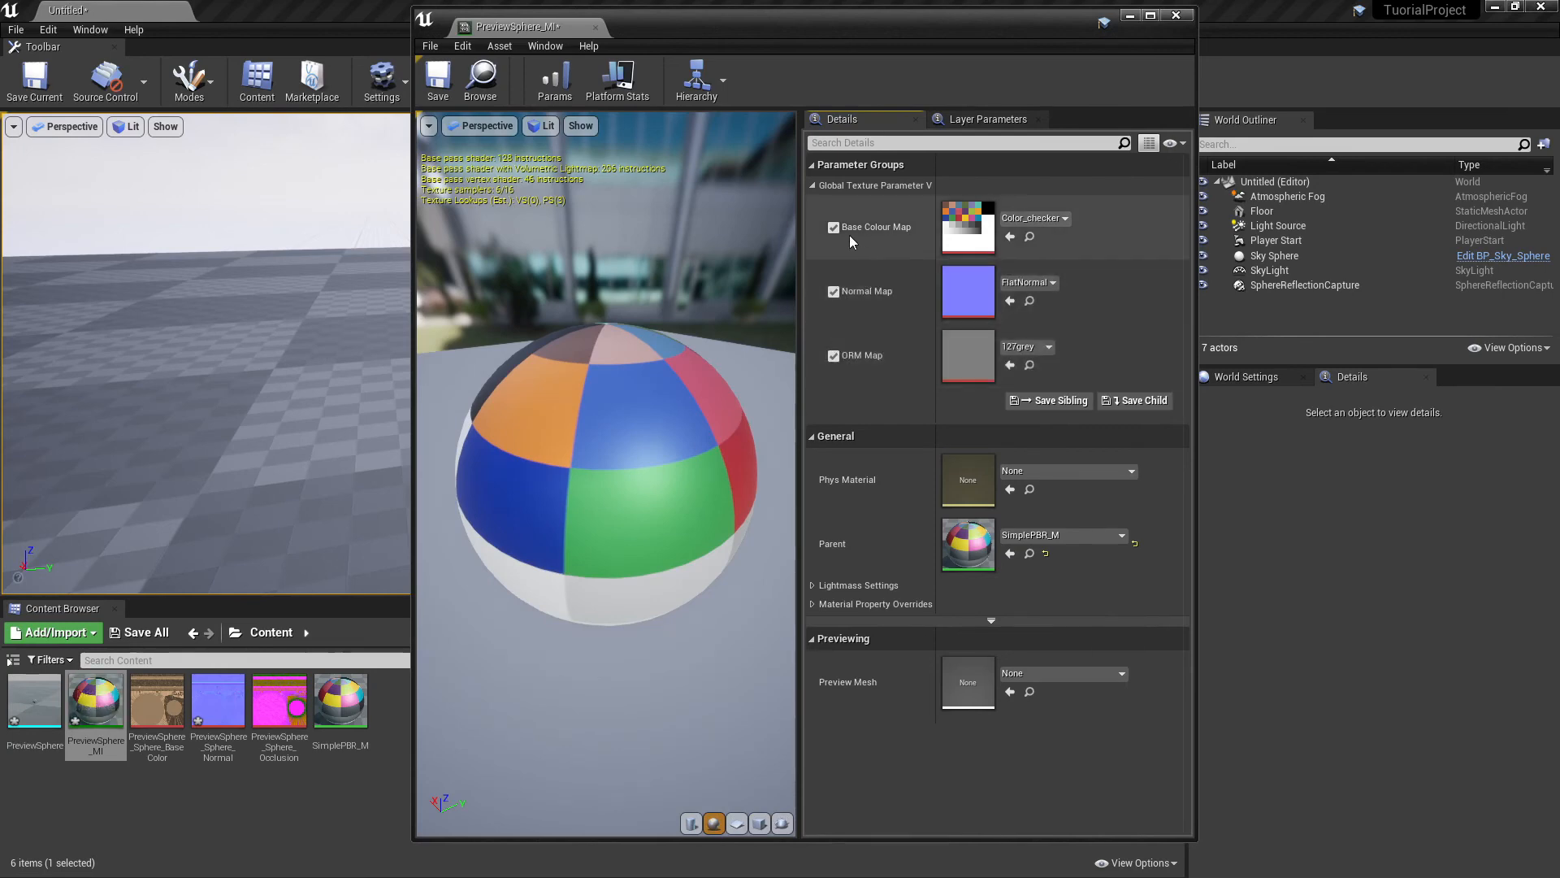
Assign the BaseColor, Normal and OcclusionRoughnessMetallic textures to the matching map parameters of PreviewSphere_MI and save the instance.
{"action": "left_click_drag", "start_coordinate": [157, 702], "coordinate": [967, 229]}
{"action": "left_click_drag", "start_coordinate": [217, 700], "coordinate": [967, 276]}
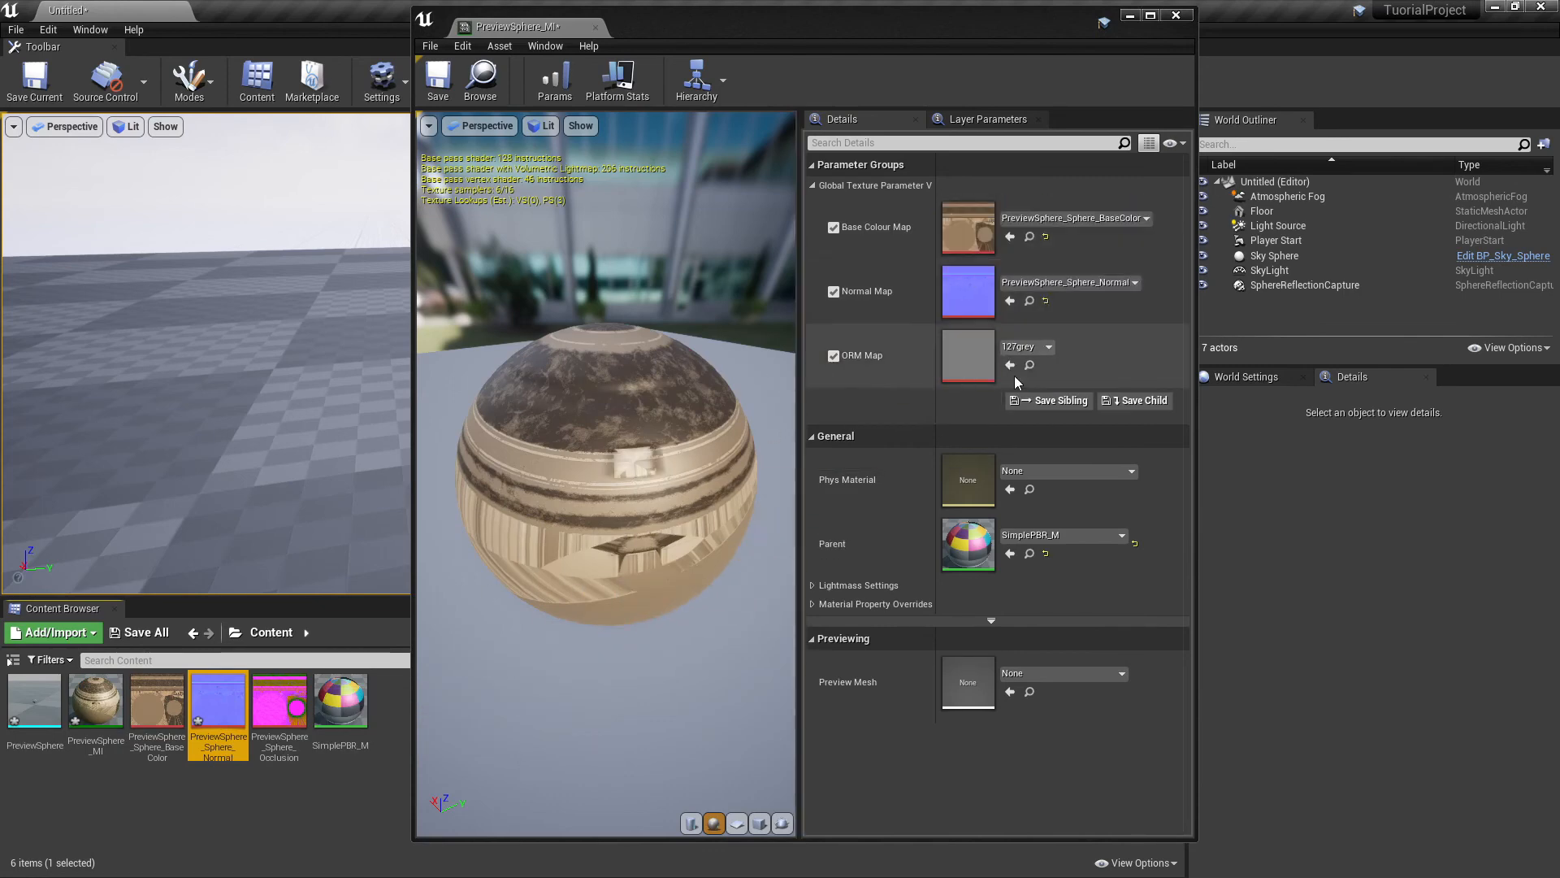
{"action": "left_click", "coordinate": [279, 701]}
{"action": "left_click_drag", "start_coordinate": [278, 700], "coordinate": [971, 351]}
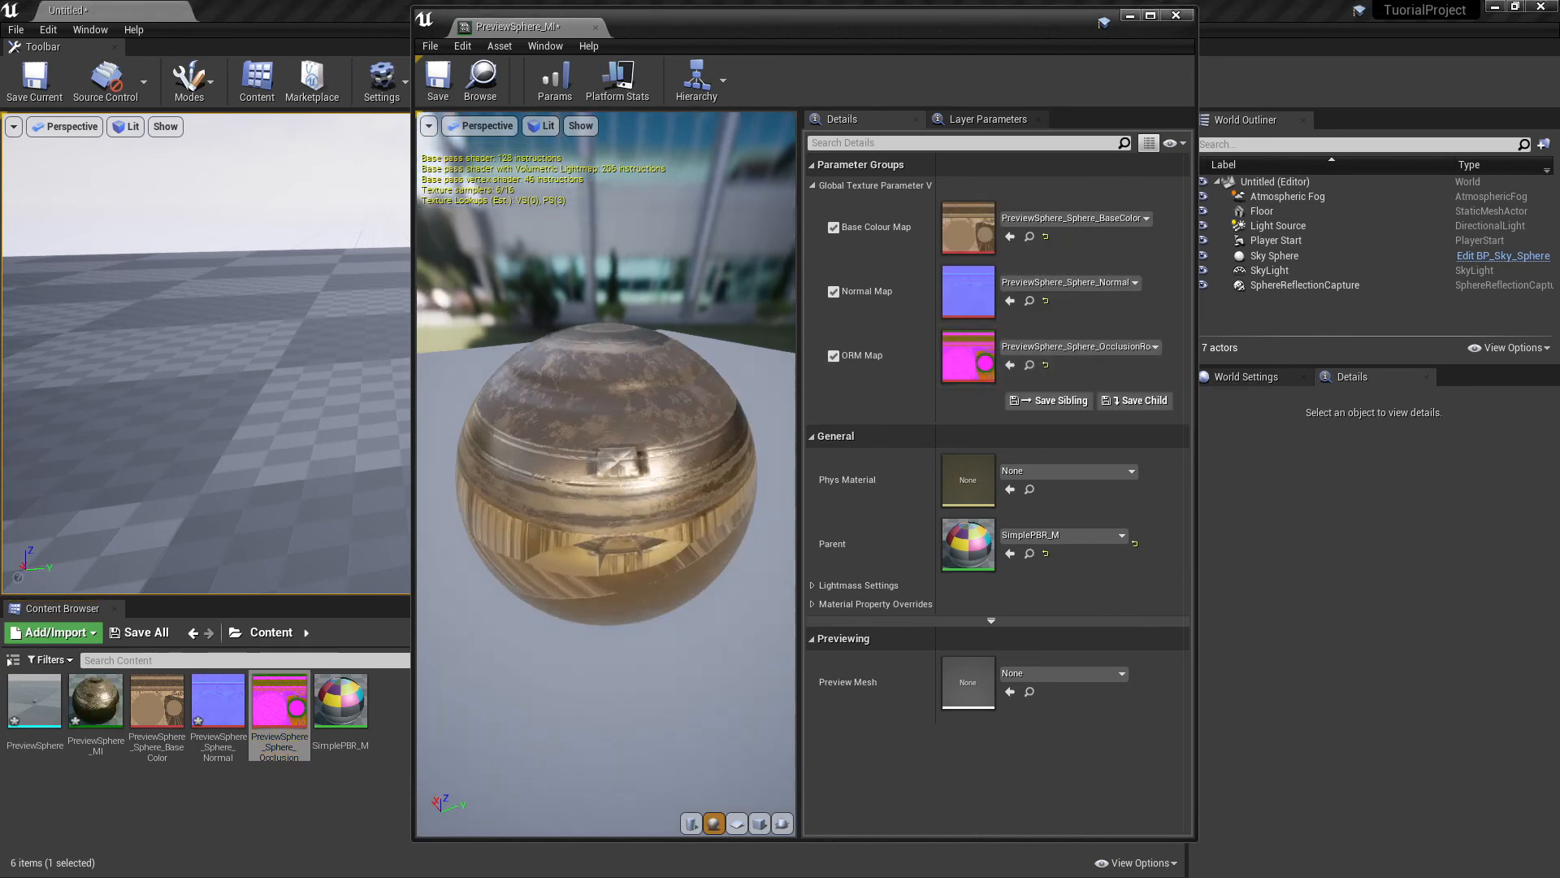
{"action": "left_click_drag", "start_coordinate": [648, 352], "coordinate": [557, 357]}
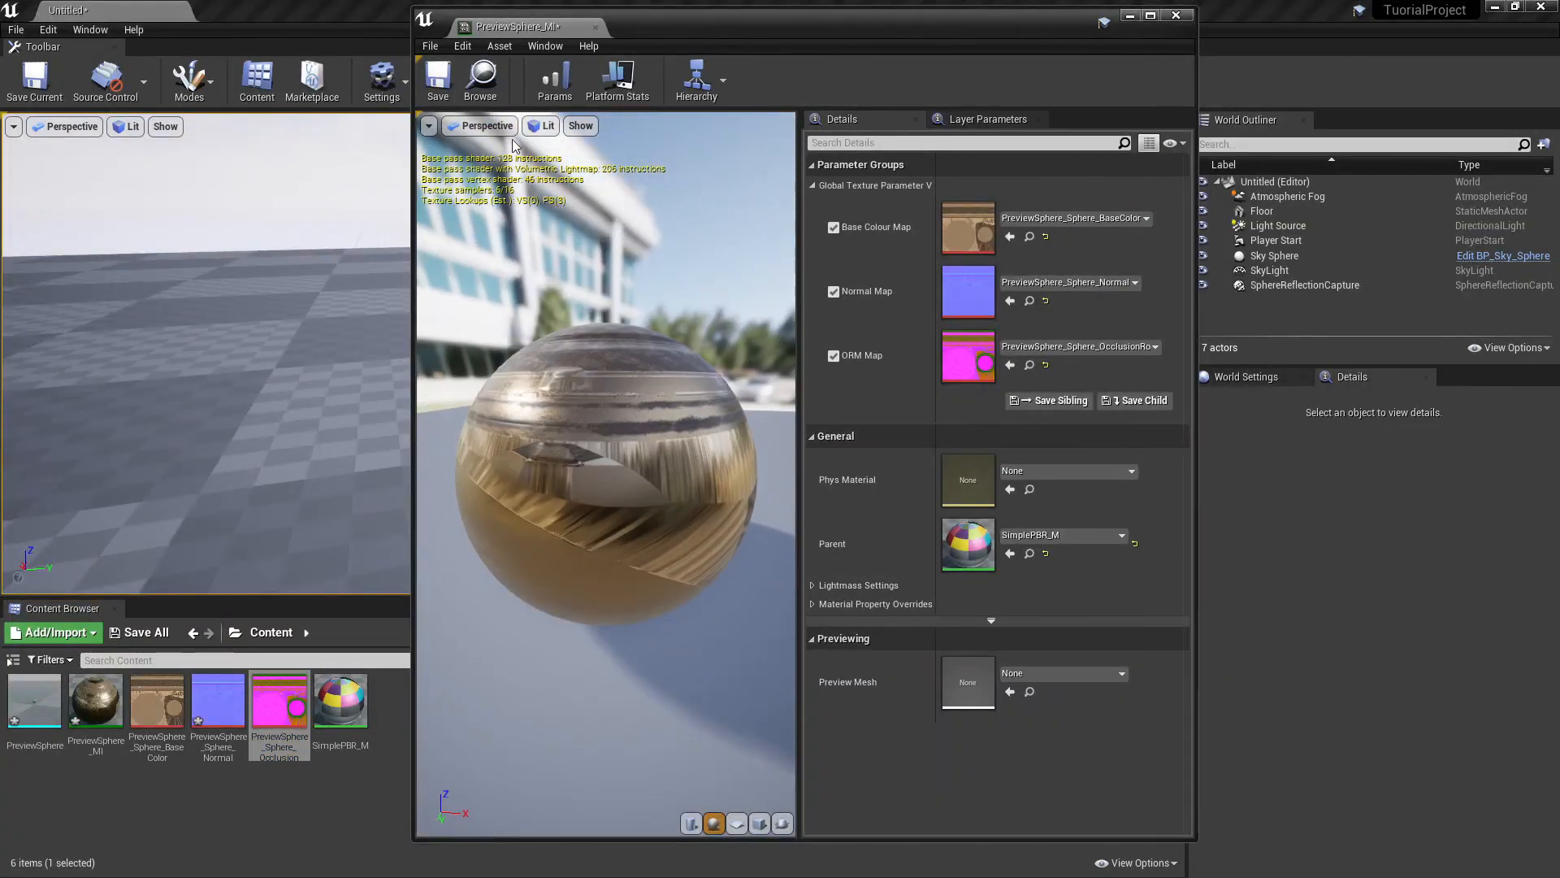
{"action": "left_click", "coordinate": [452, 92]}
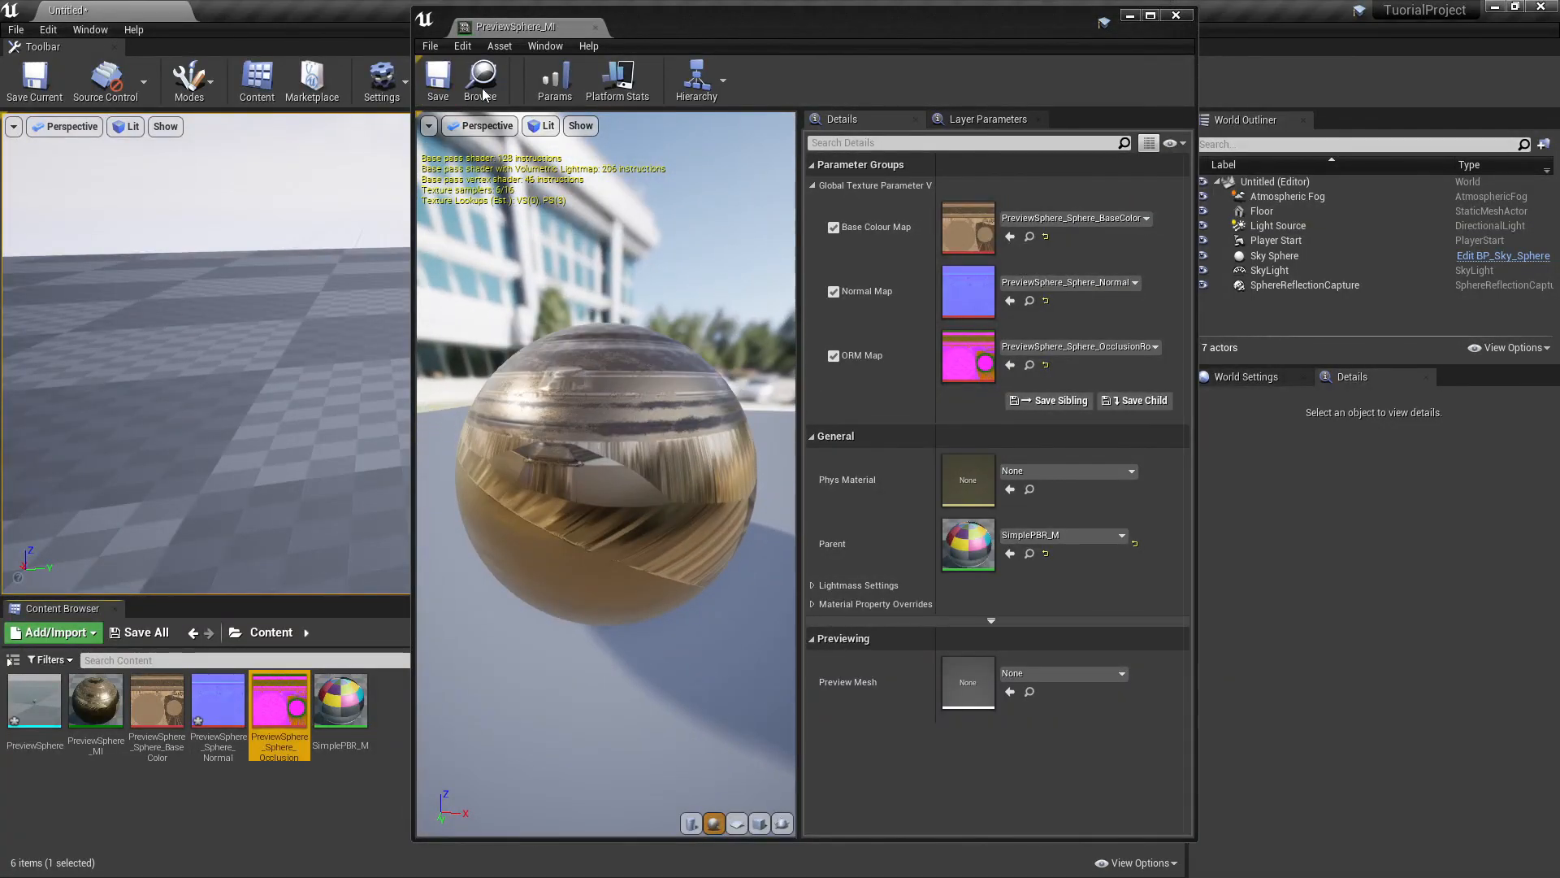
{"action": "left_click", "coordinate": [597, 27]}
Place the PreviewSphere mesh in the level at X -190, Y 0, Z 50, scaled to 35.5 and rotated 130° about Z.
{"action": "left_click_drag", "start_coordinate": [35, 701], "coordinate": [706, 337]}
{"action": "key", "text": "w"}
{"action": "left_click_drag", "start_coordinate": [628, 378], "coordinate": [639, 278]}
{"action": "key", "text": "e"}
{"action": "left_click_drag", "start_coordinate": [638, 329], "coordinate": [537, 327]}
{"action": "key", "text": "Escape"}
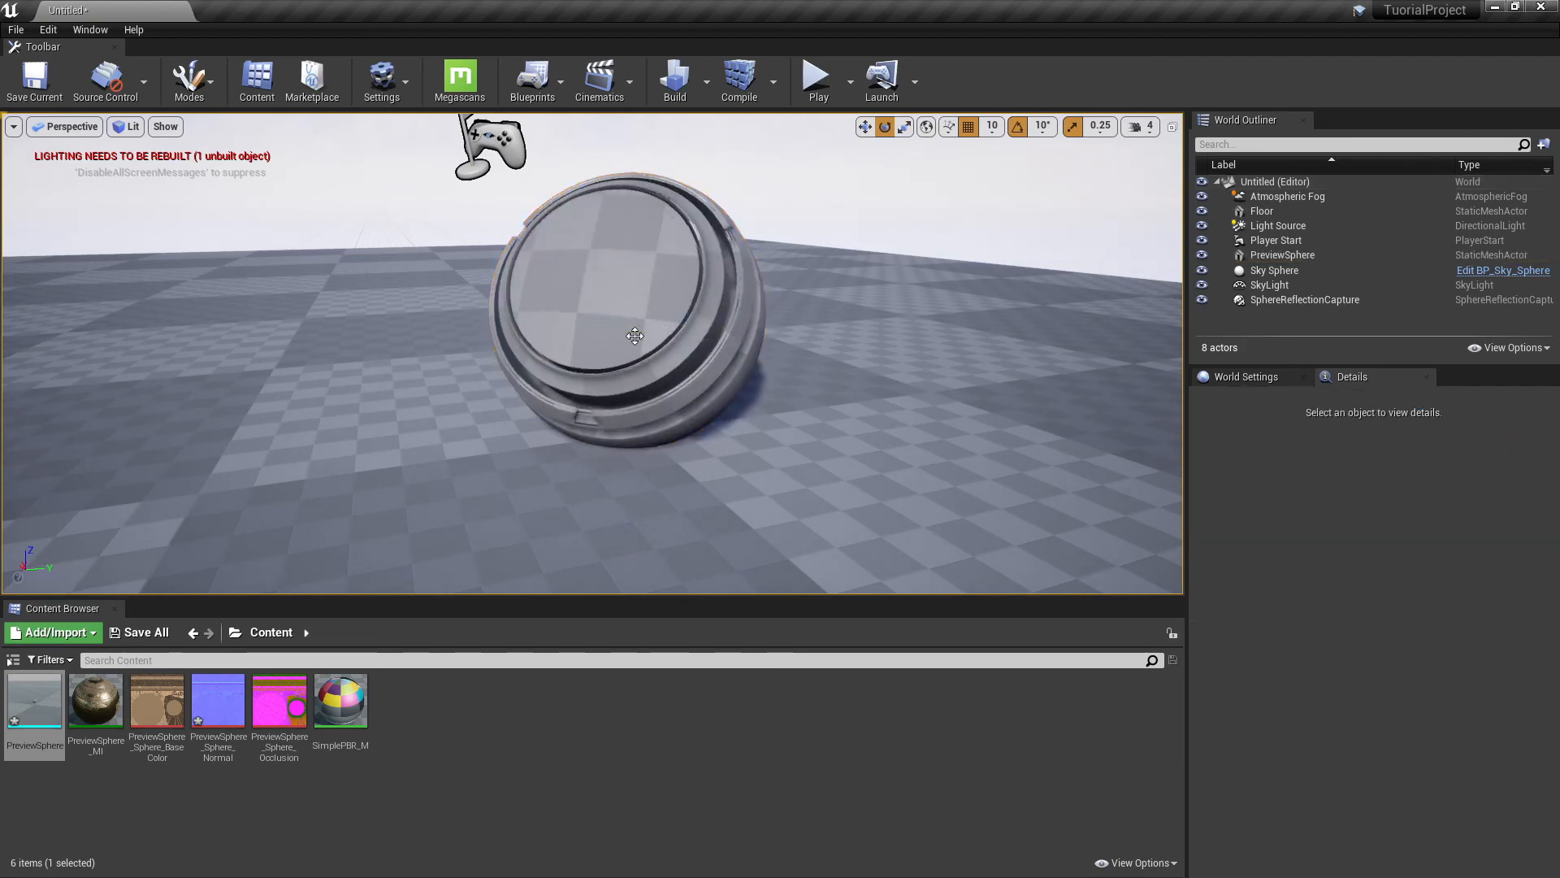
Assign PreviewSphere_MI to material slot Element 0 of the PreviewSphere static mesh, save it and view the textured sphere up close.
{"action": "left_click", "coordinate": [720, 364]}
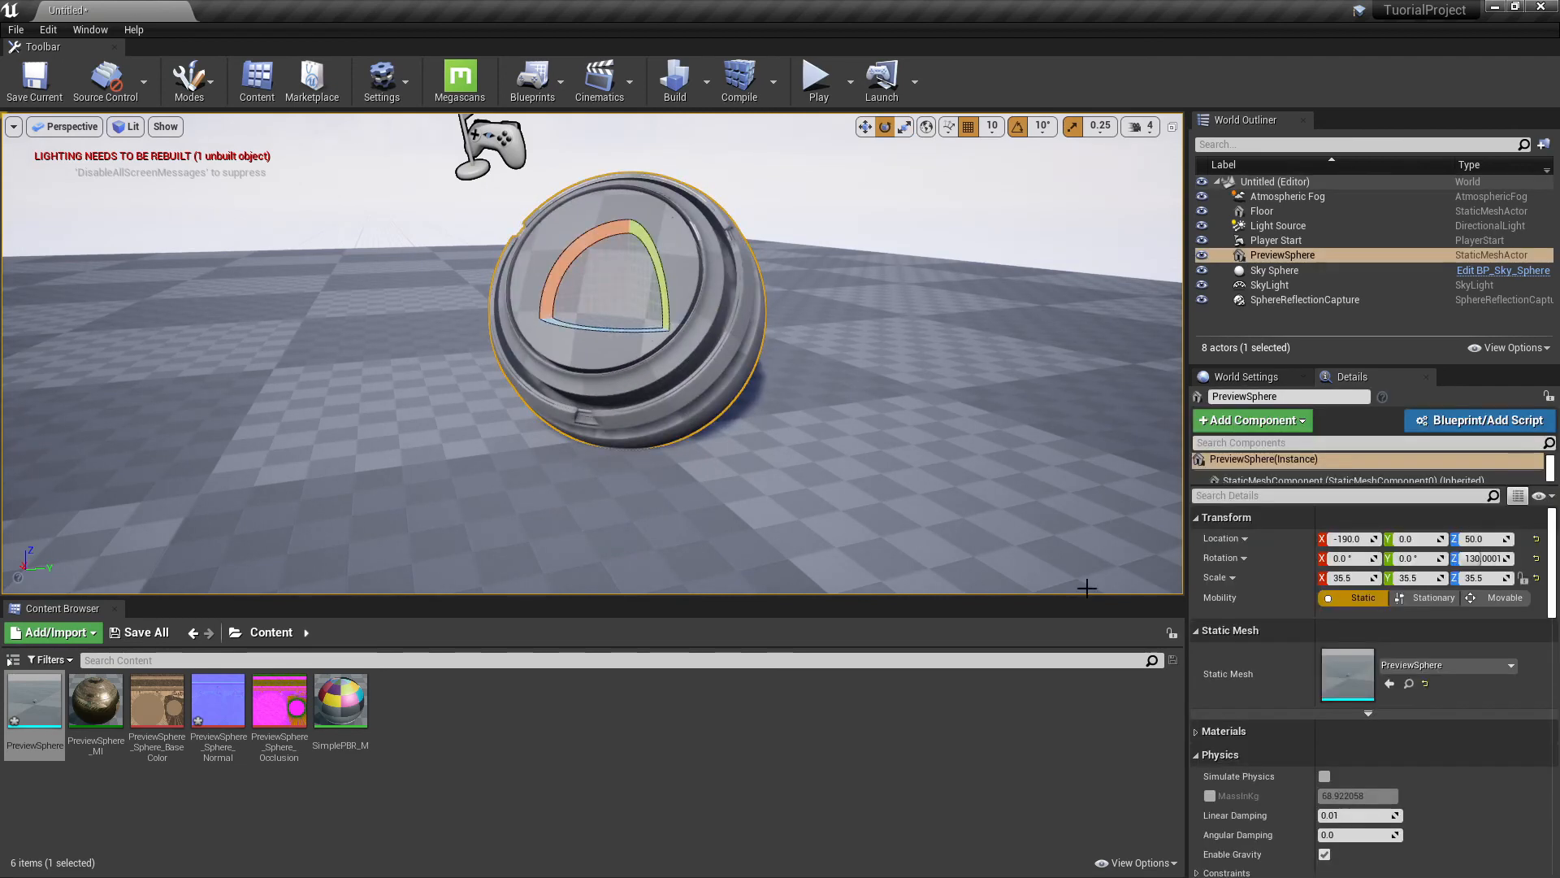
{"action": "double_click", "coordinate": [1337, 671]}
{"action": "left_click_drag", "start_coordinate": [96, 700], "coordinate": [983, 232]}
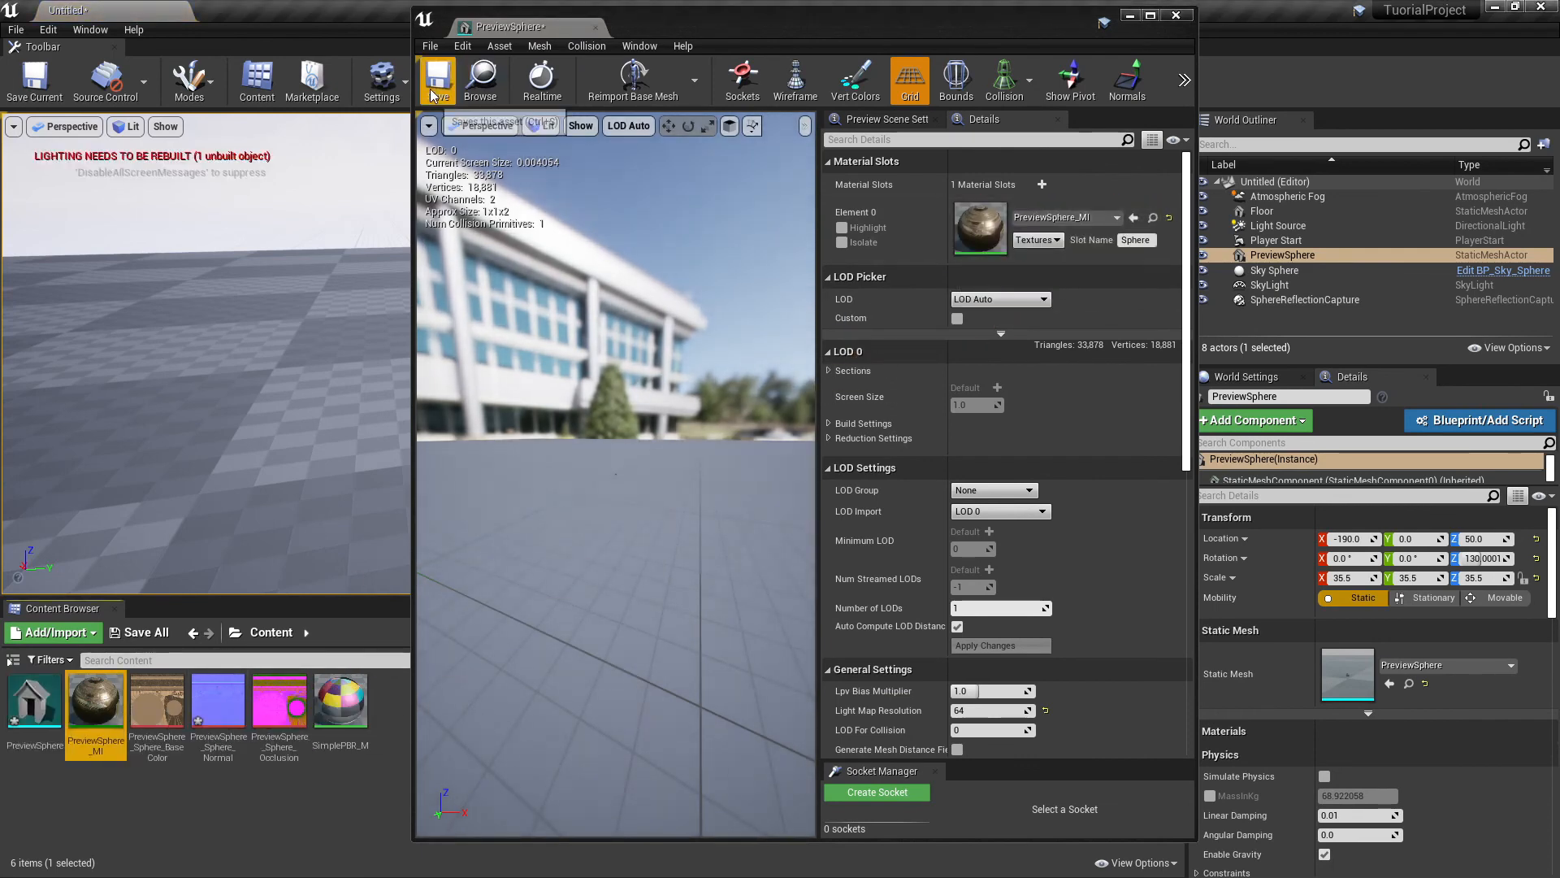
{"action": "left_click", "coordinate": [595, 27]}
{"action": "right_click_drag", "start_coordinate": [745, 241], "coordinate": [801, 381]}
{"action": "left_click", "coordinate": [745, 242]}
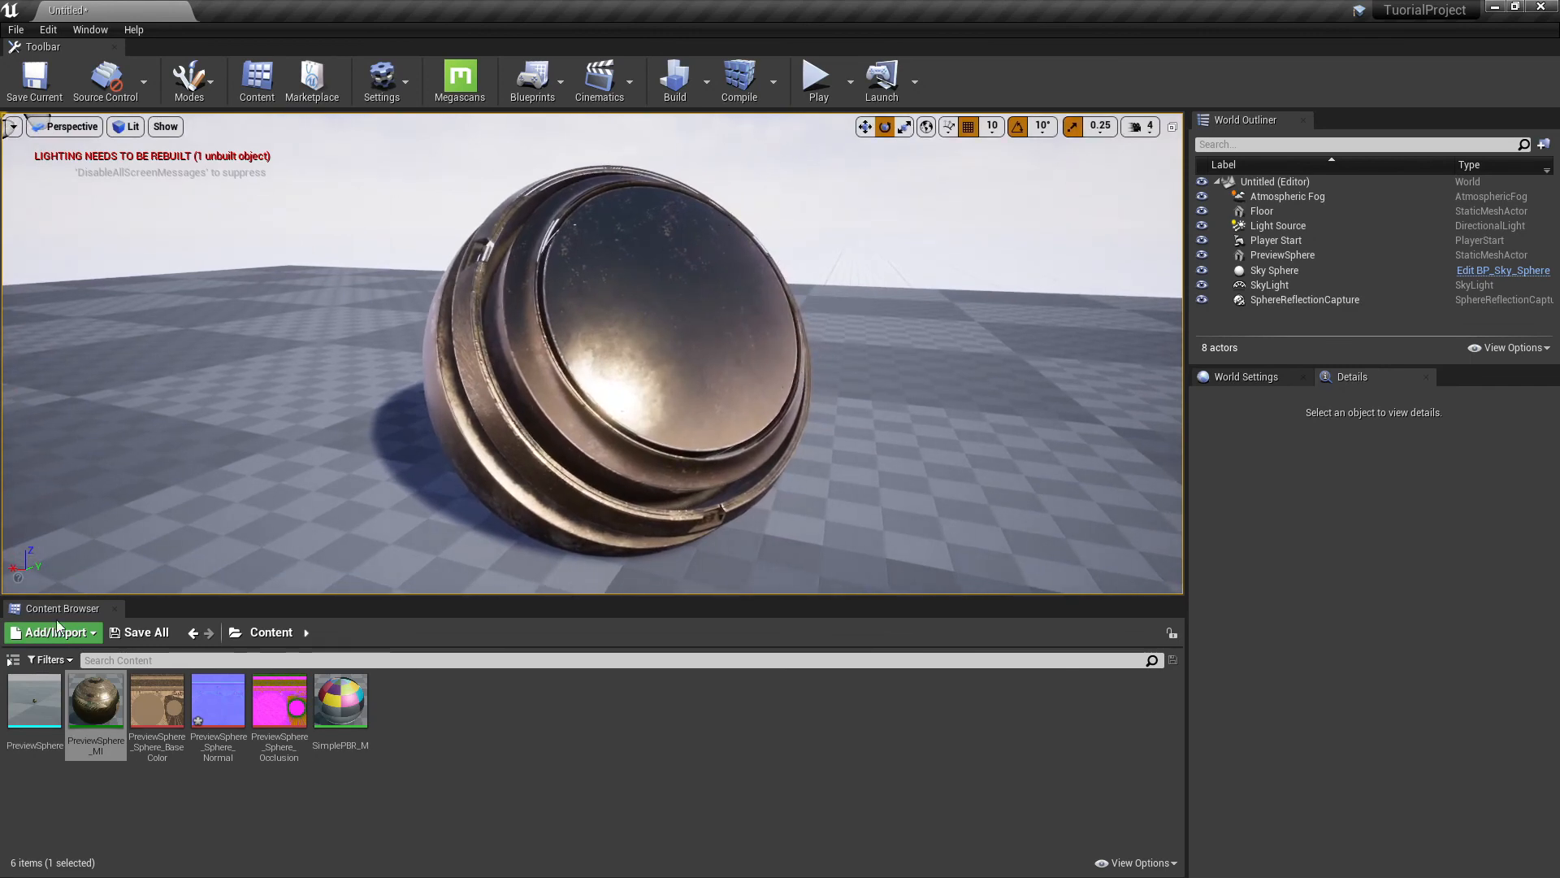
{"action": "left_click", "coordinate": [167, 814]}
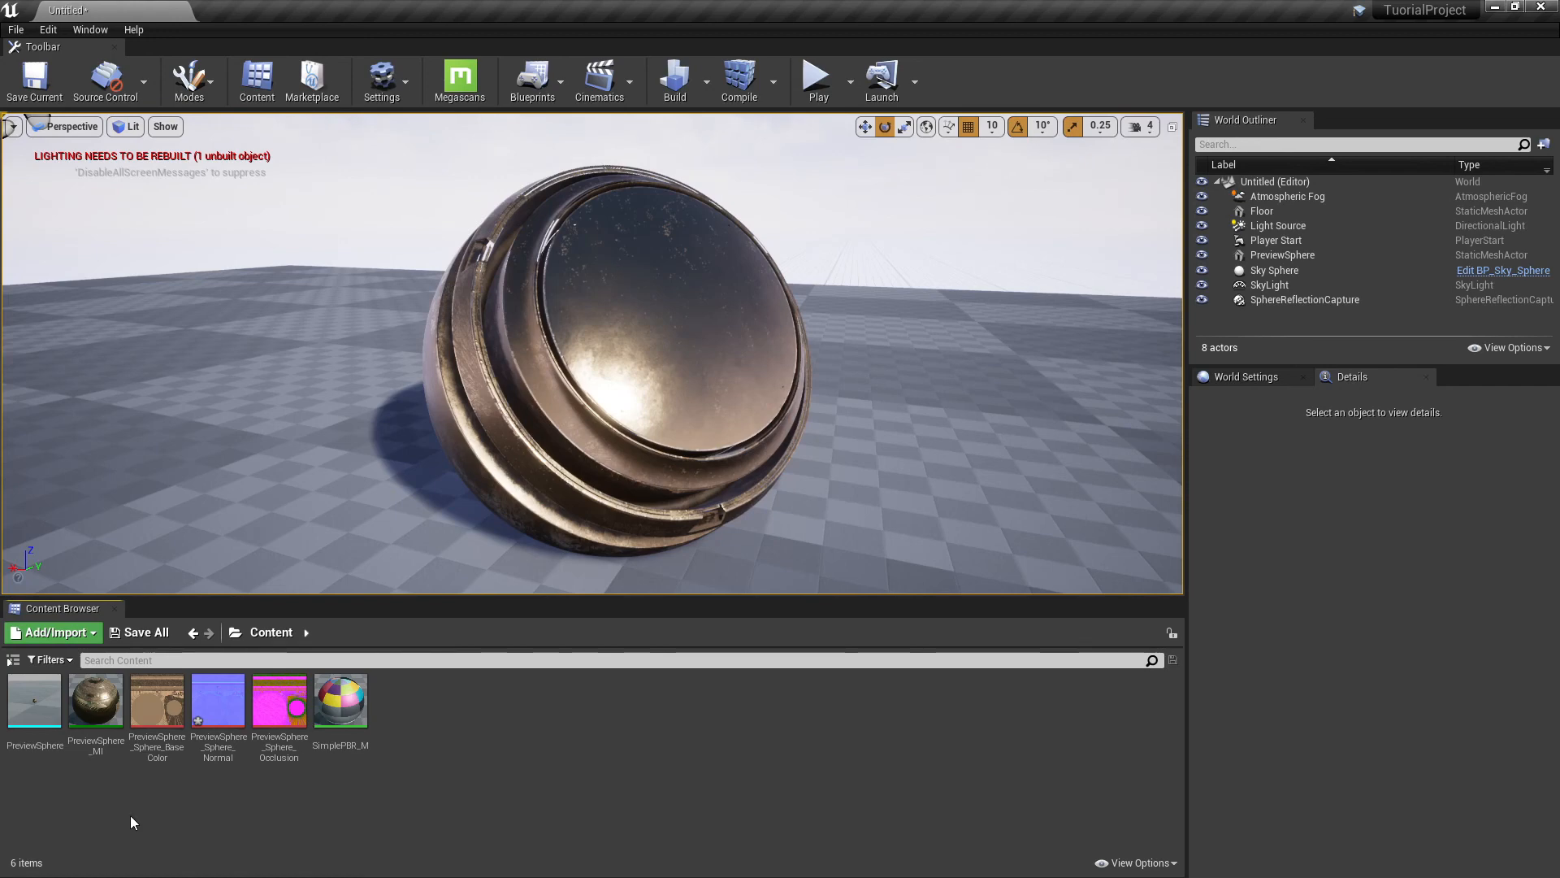
Check the material slot assignment in the PreviewSphere static mesh asset.
{"action": "left_click", "coordinate": [34, 703]}
{"action": "double_click", "coordinate": [40, 711]}
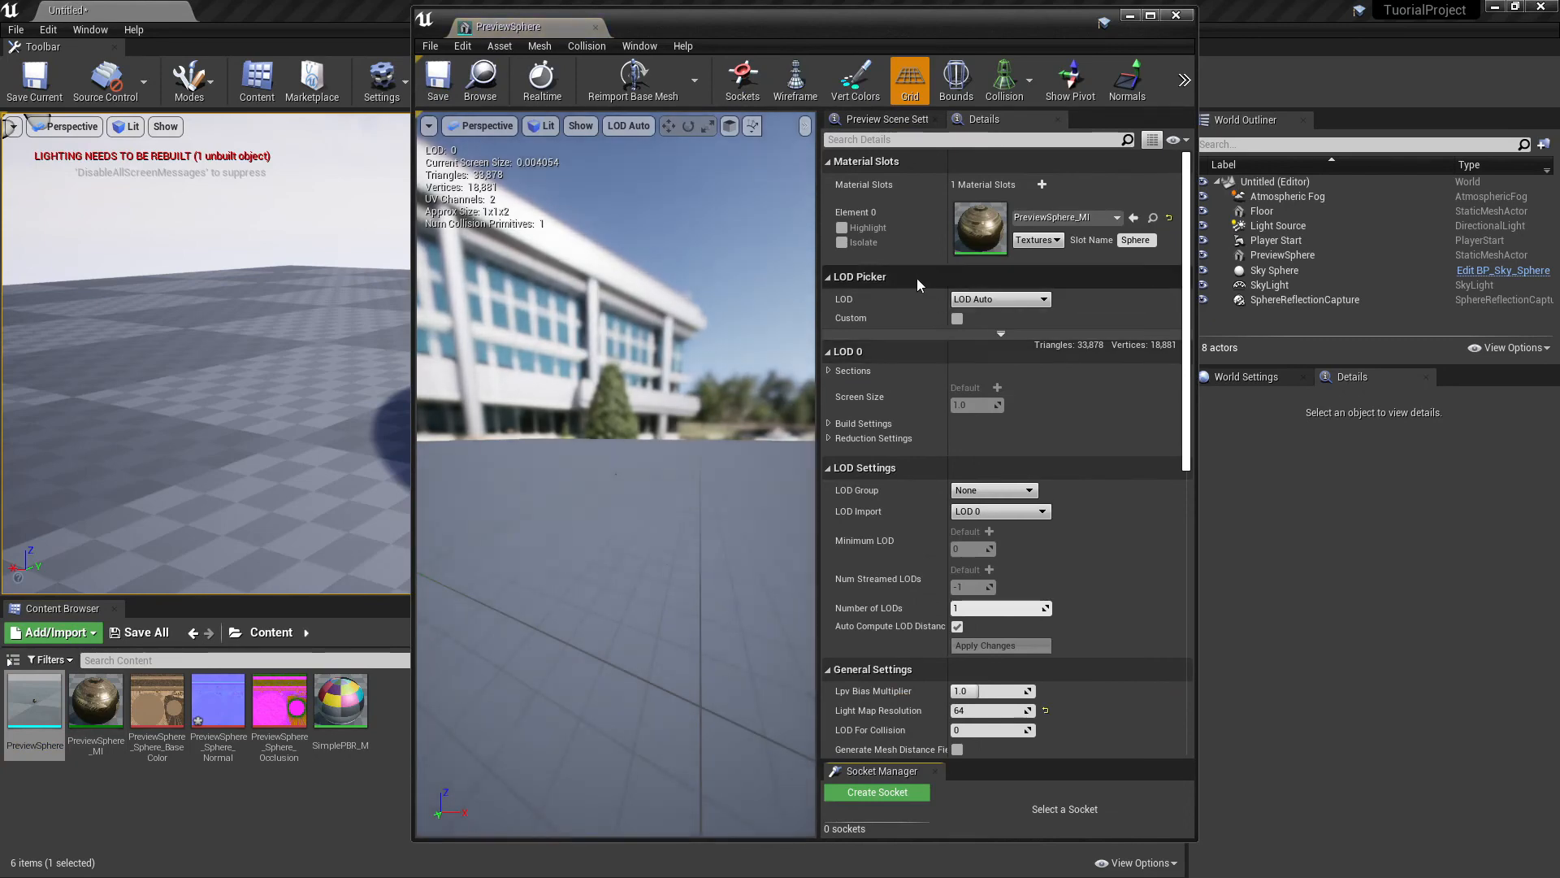
{"action": "left_click", "coordinate": [596, 28]}
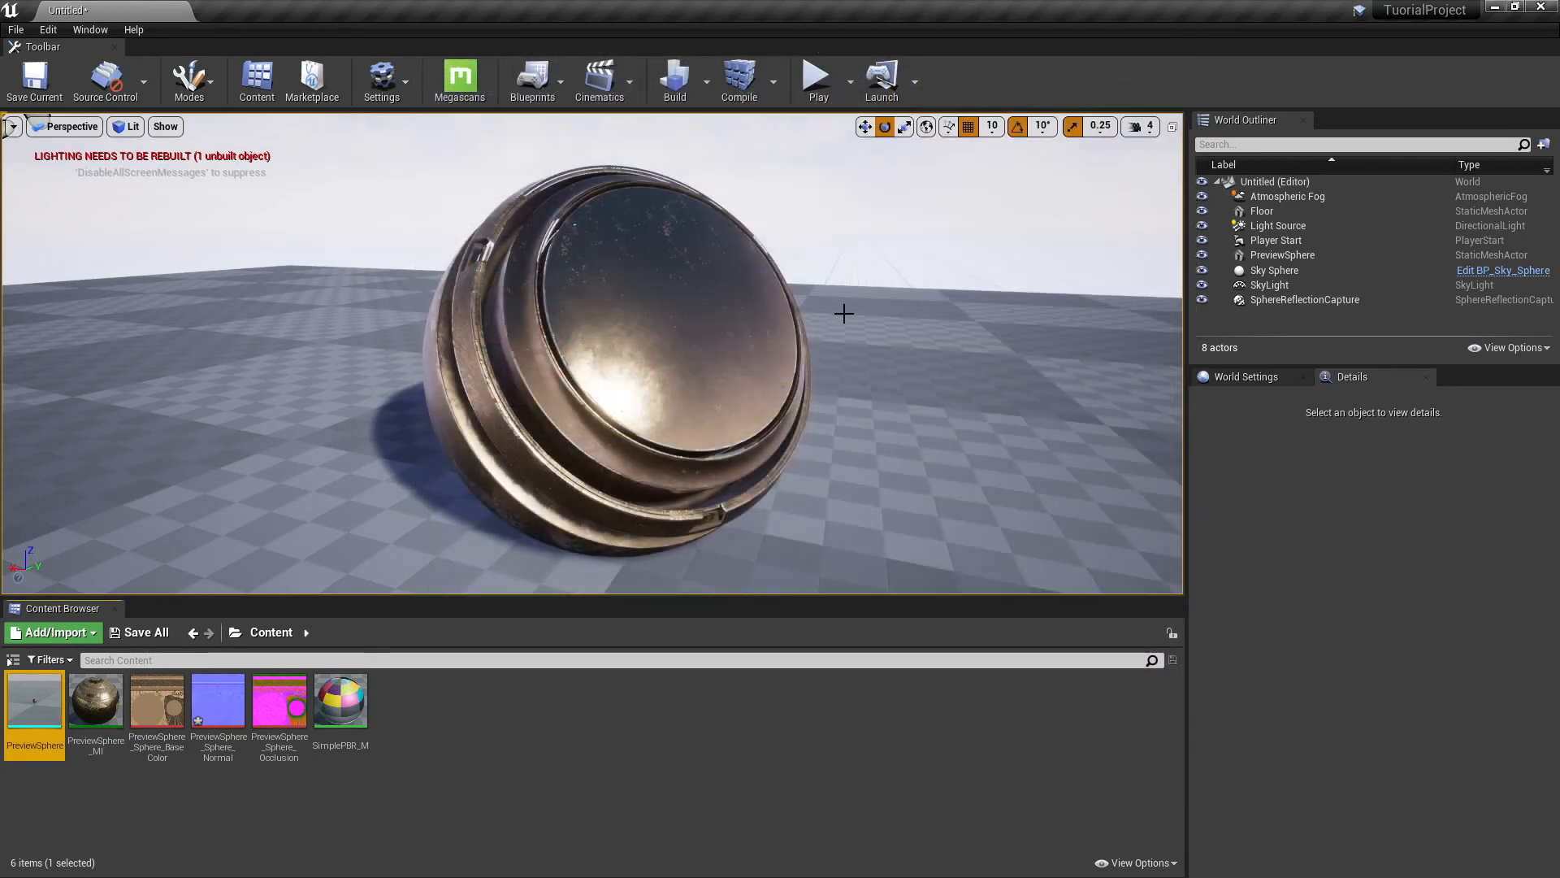